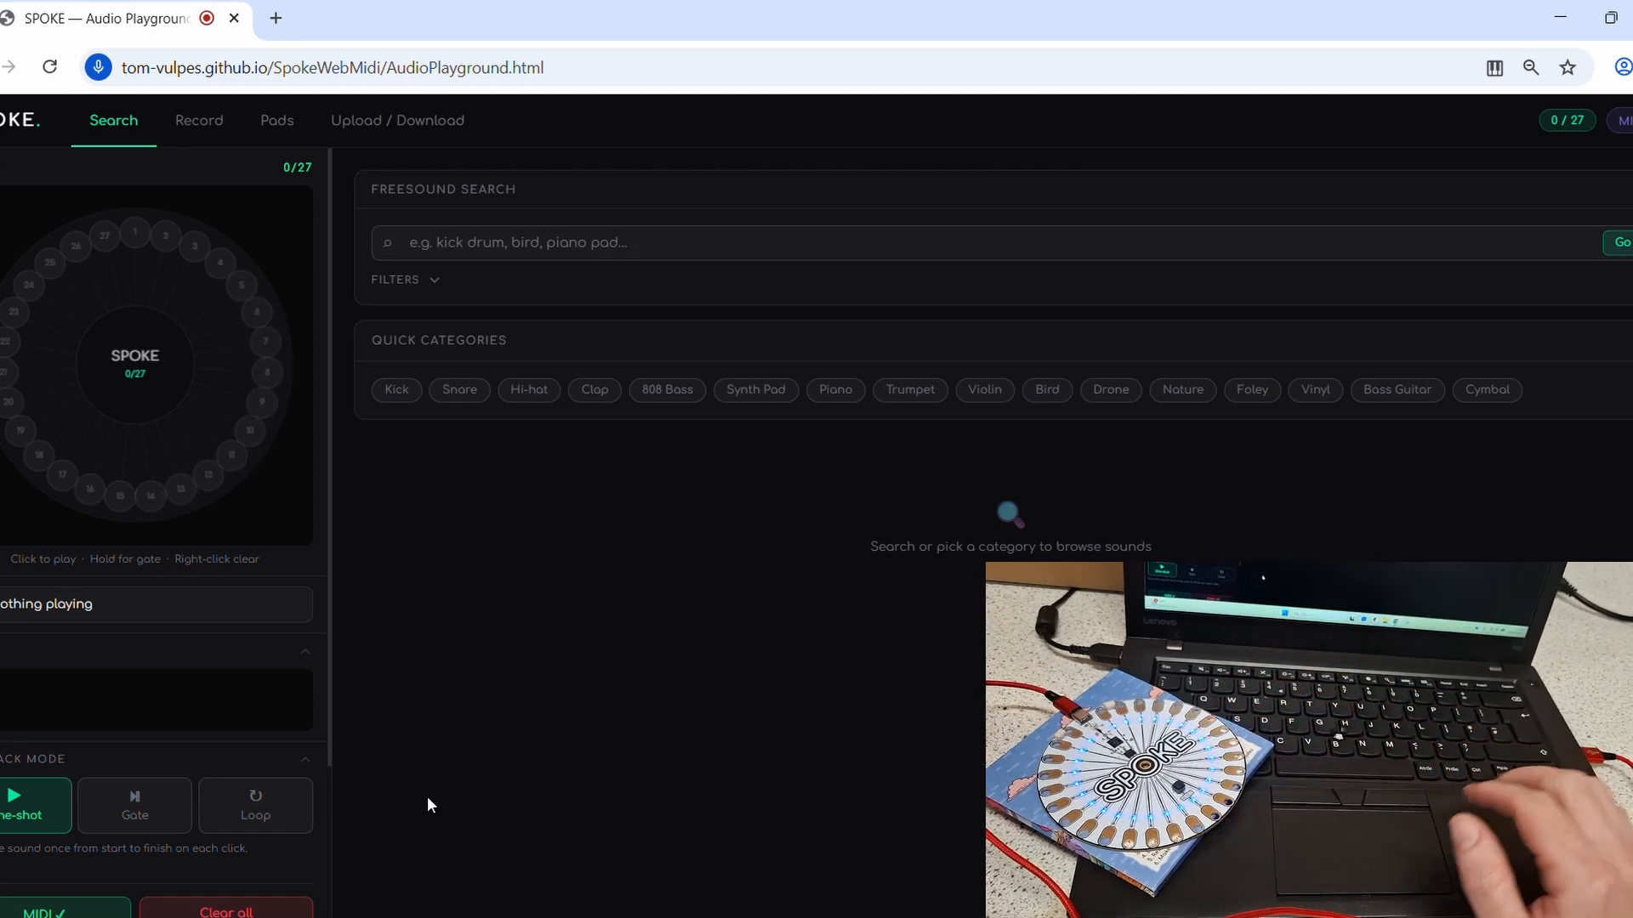
Step: Browse the Kick category, preview Distorted Kick Drum and load it into the next free pad
left_click(396, 391)
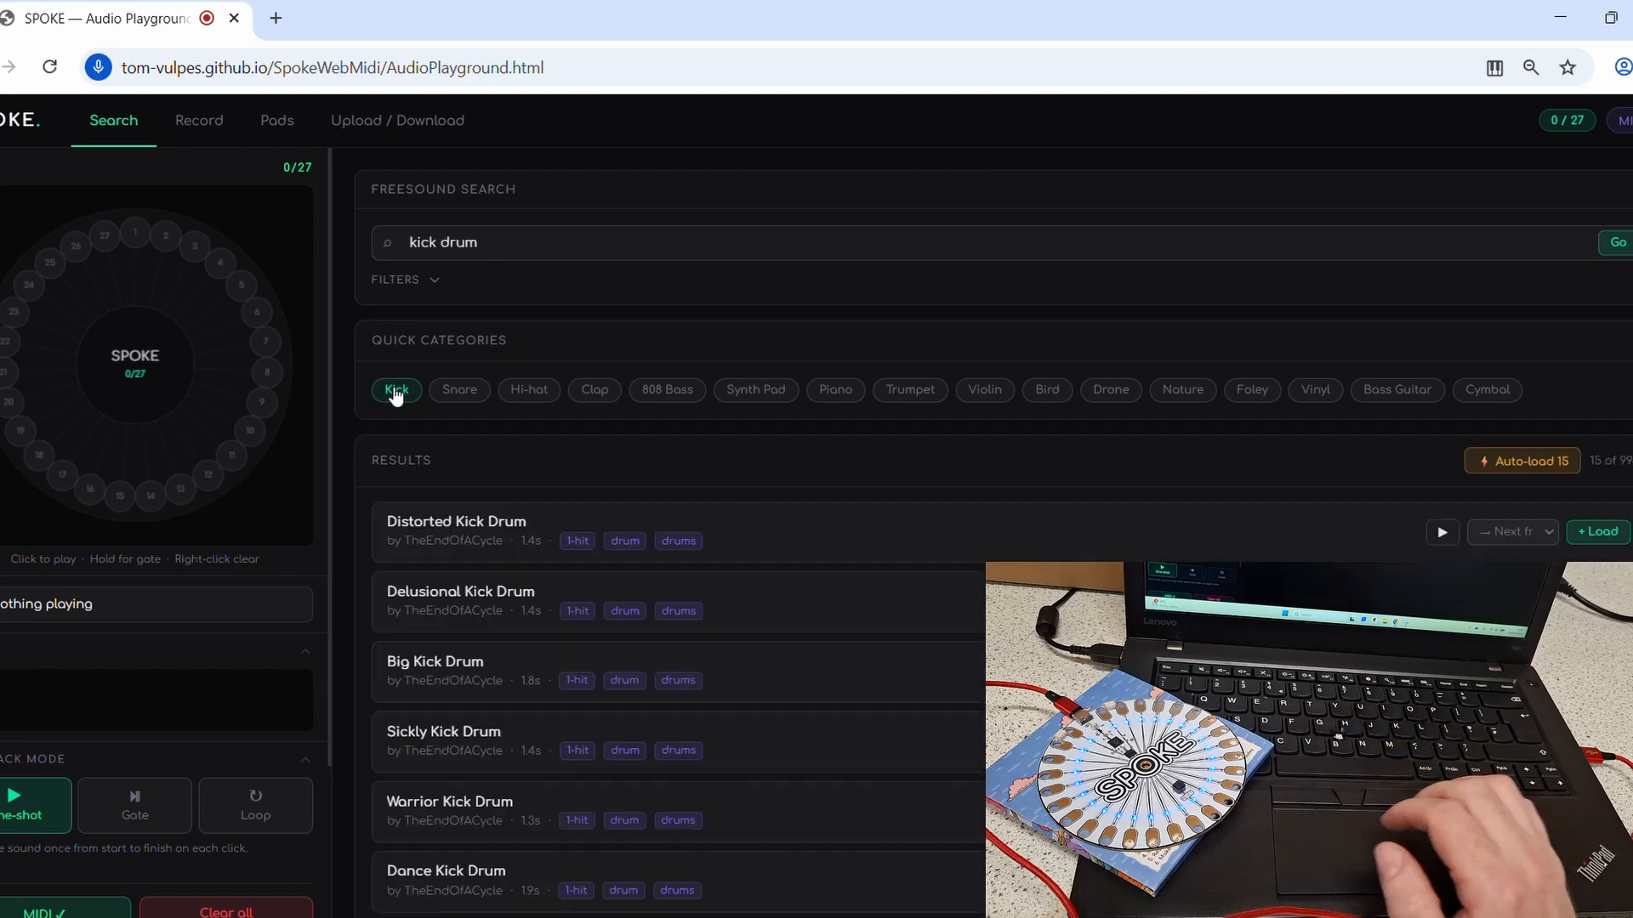
left_click(1443, 532)
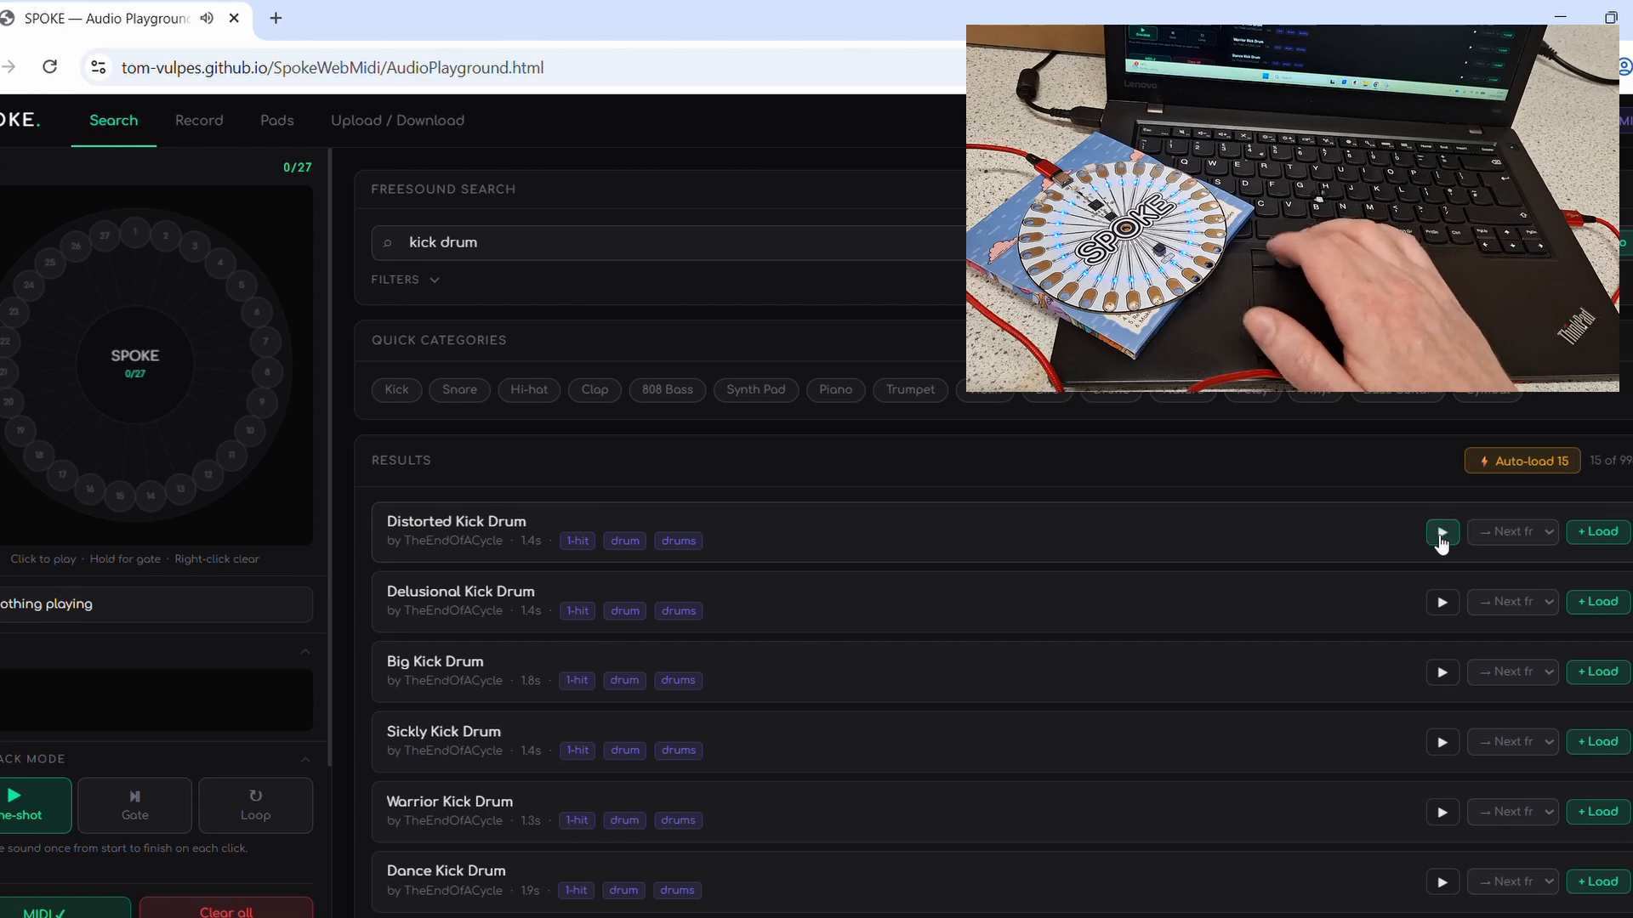
left_click(1446, 536)
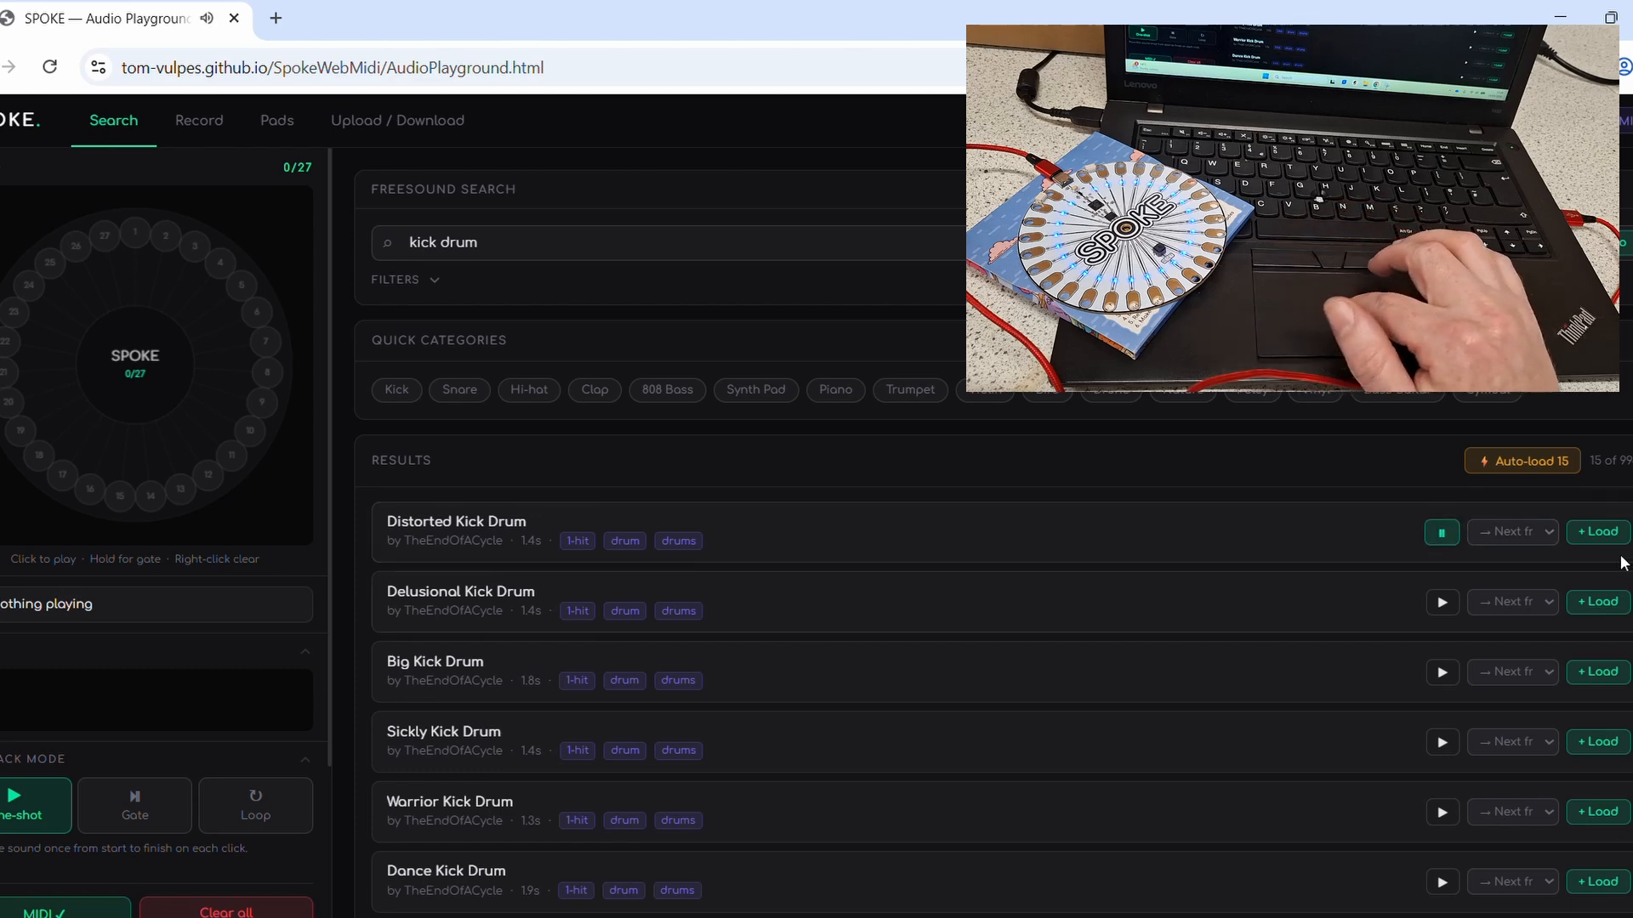
left_click(1599, 533)
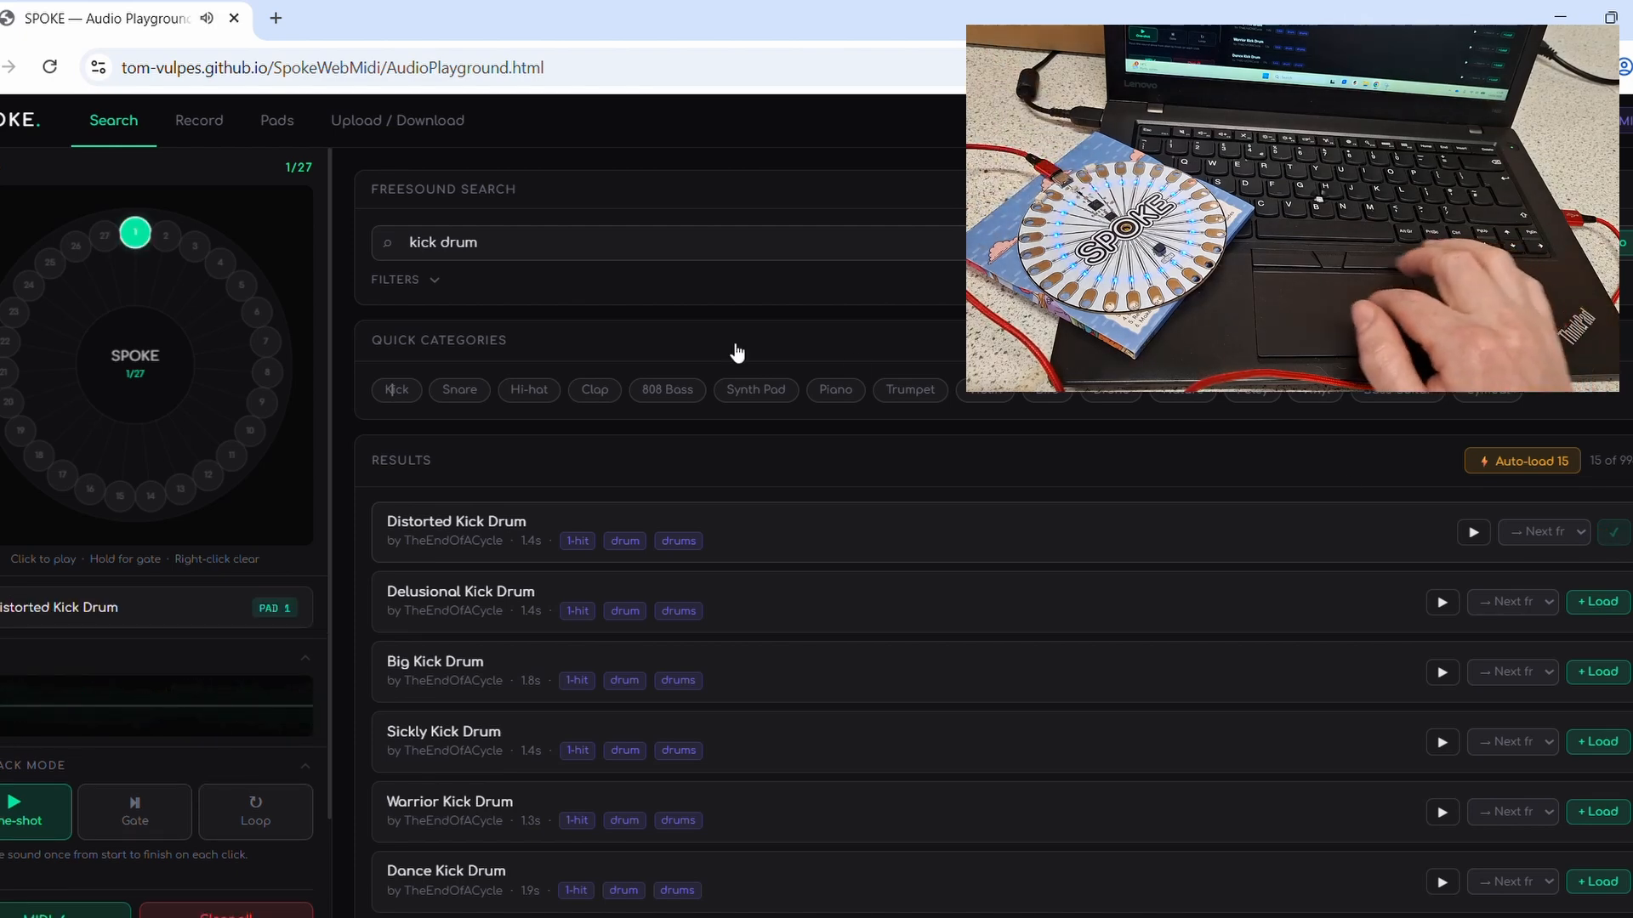
Step: Browse the Snare category and rerun the snare search with the duration filter set to 0–2s
left_click(459, 395)
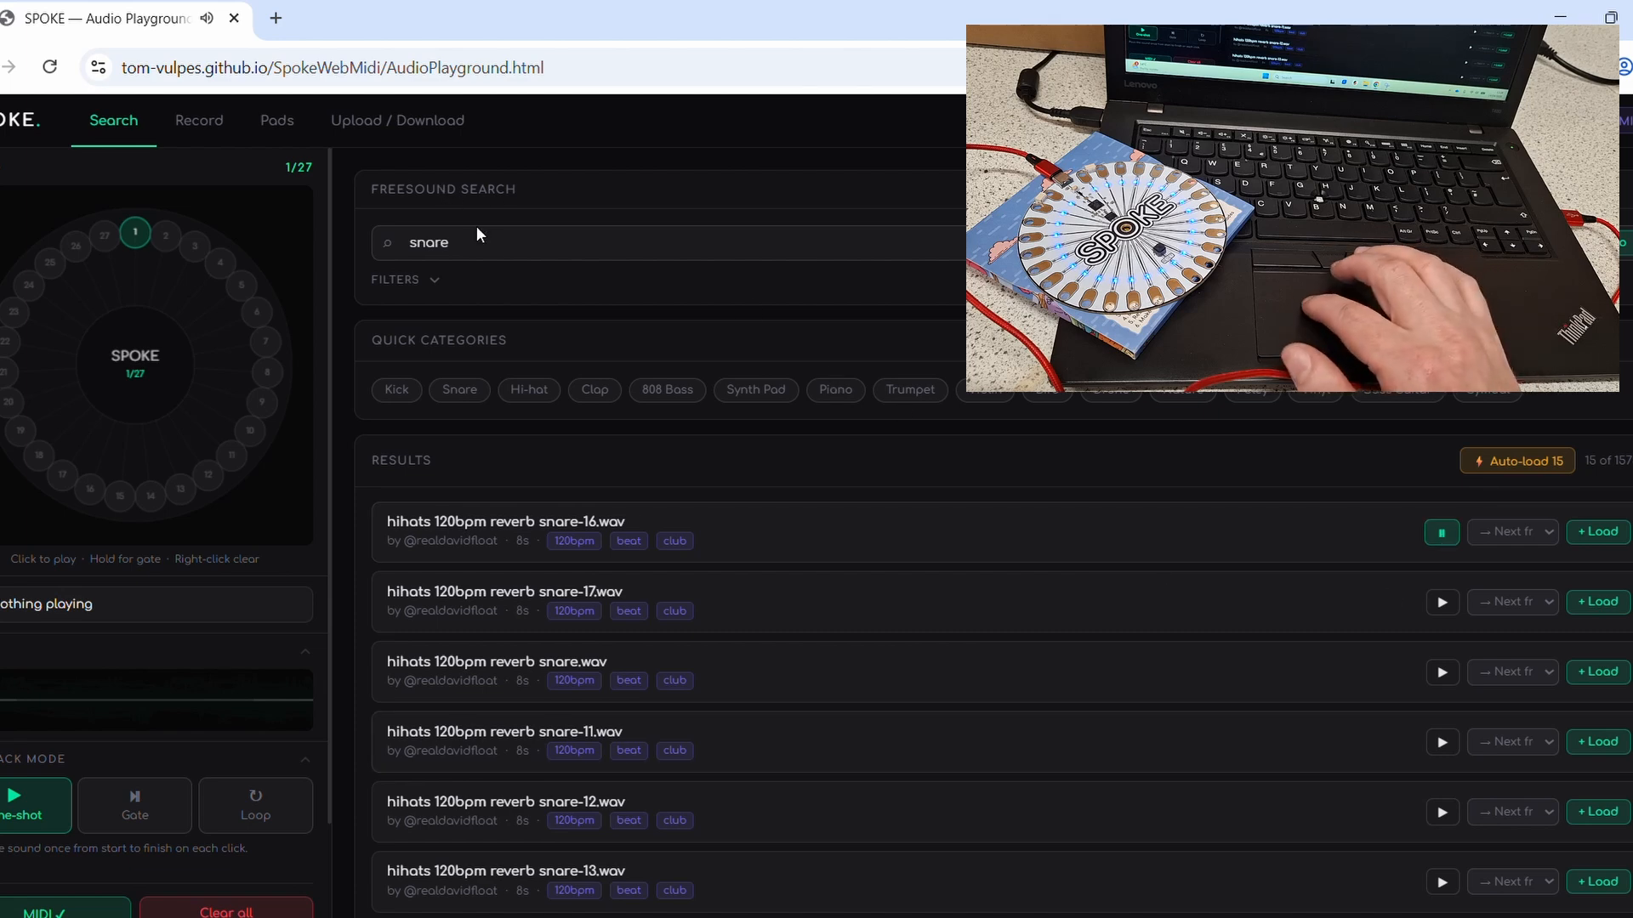
left_click(493, 247)
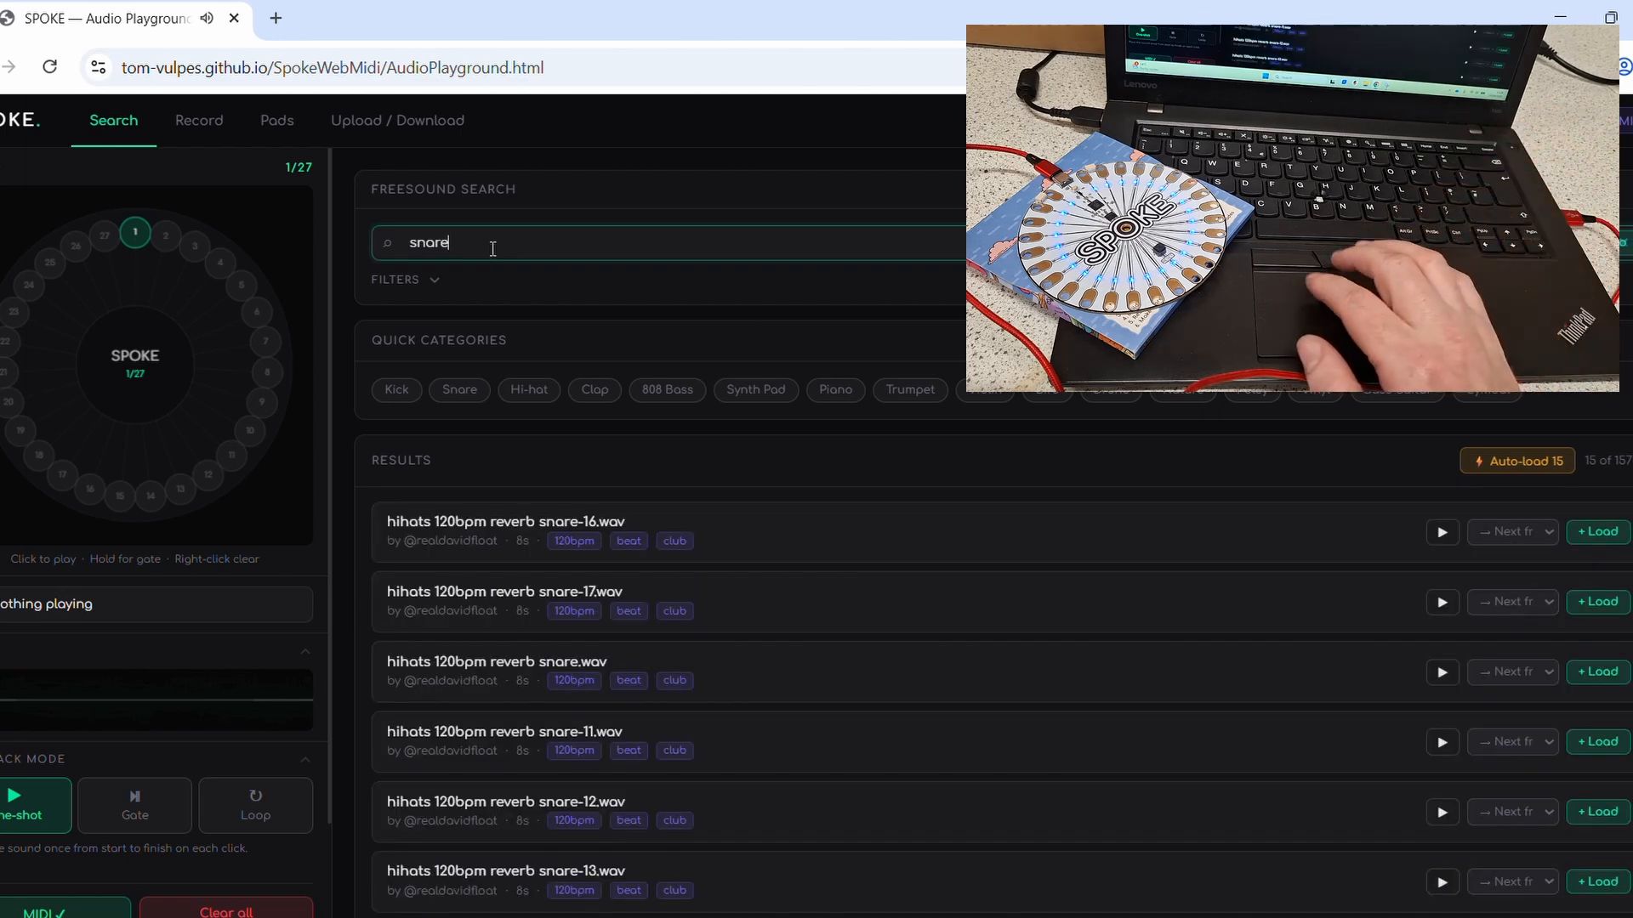
scroll(1038, 668, "down", 8)
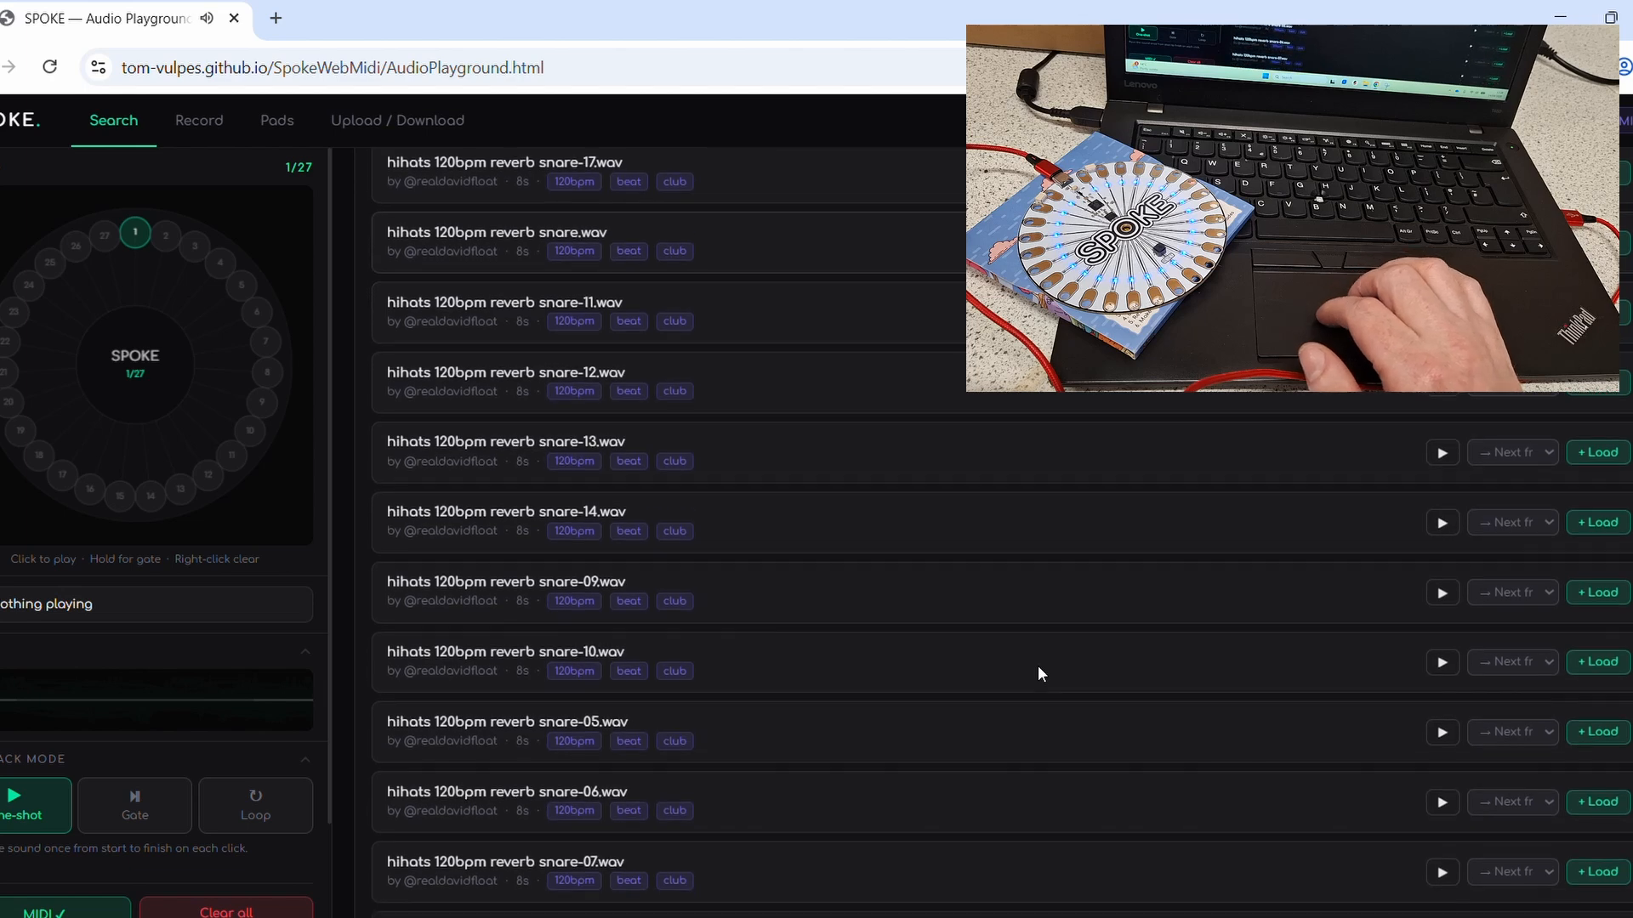
scroll(1038, 666, "up", 10)
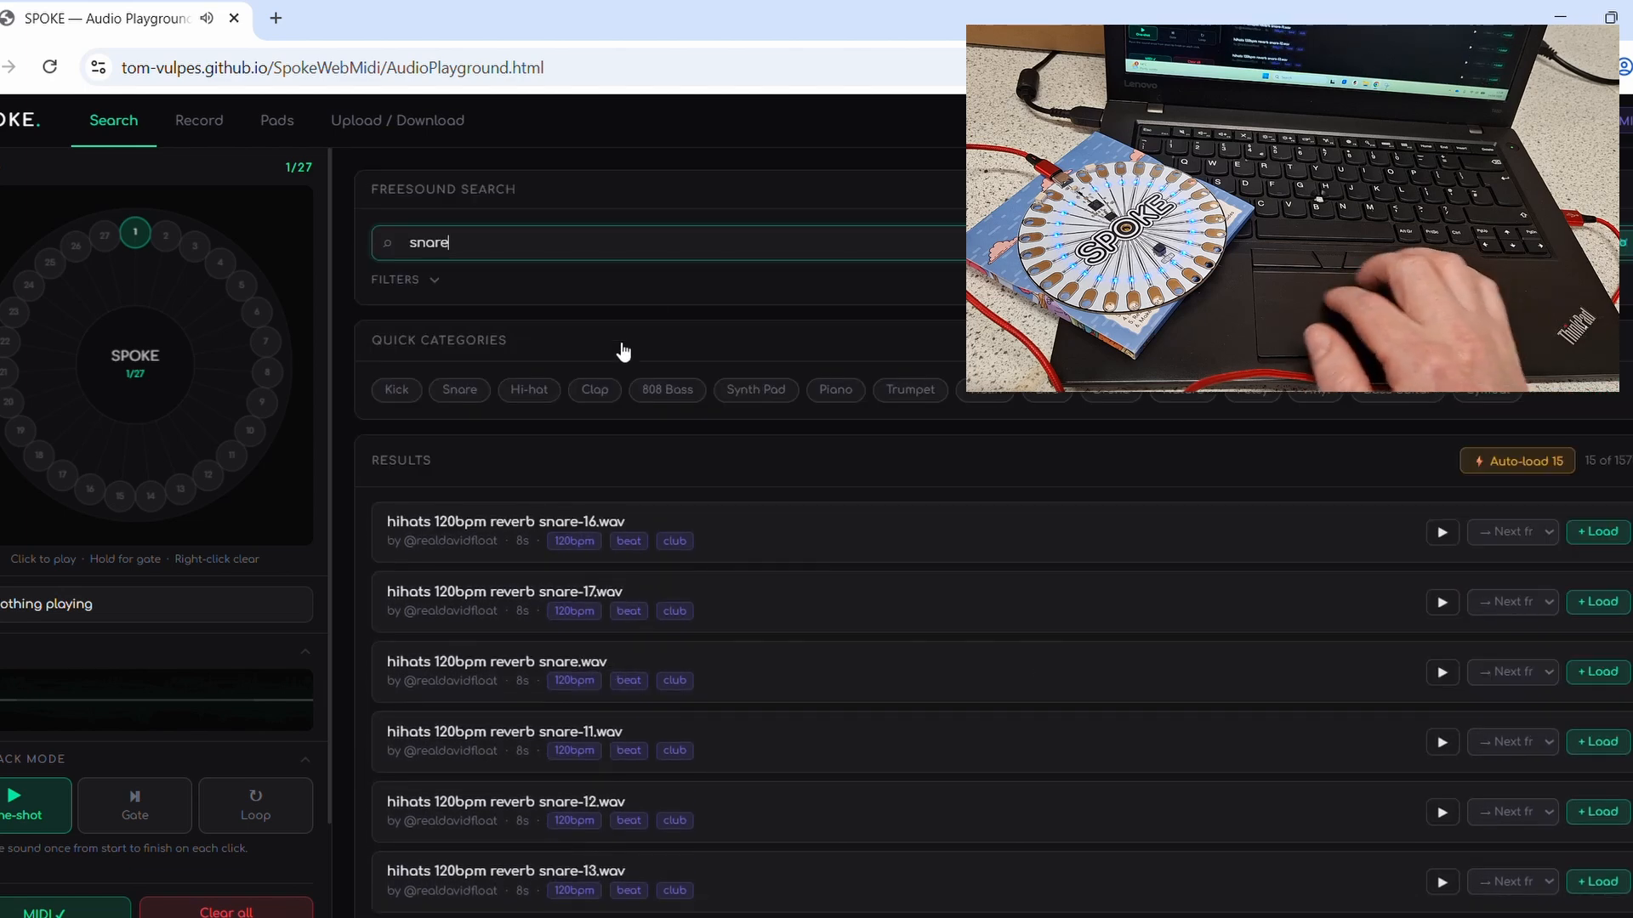
left_click(420, 287)
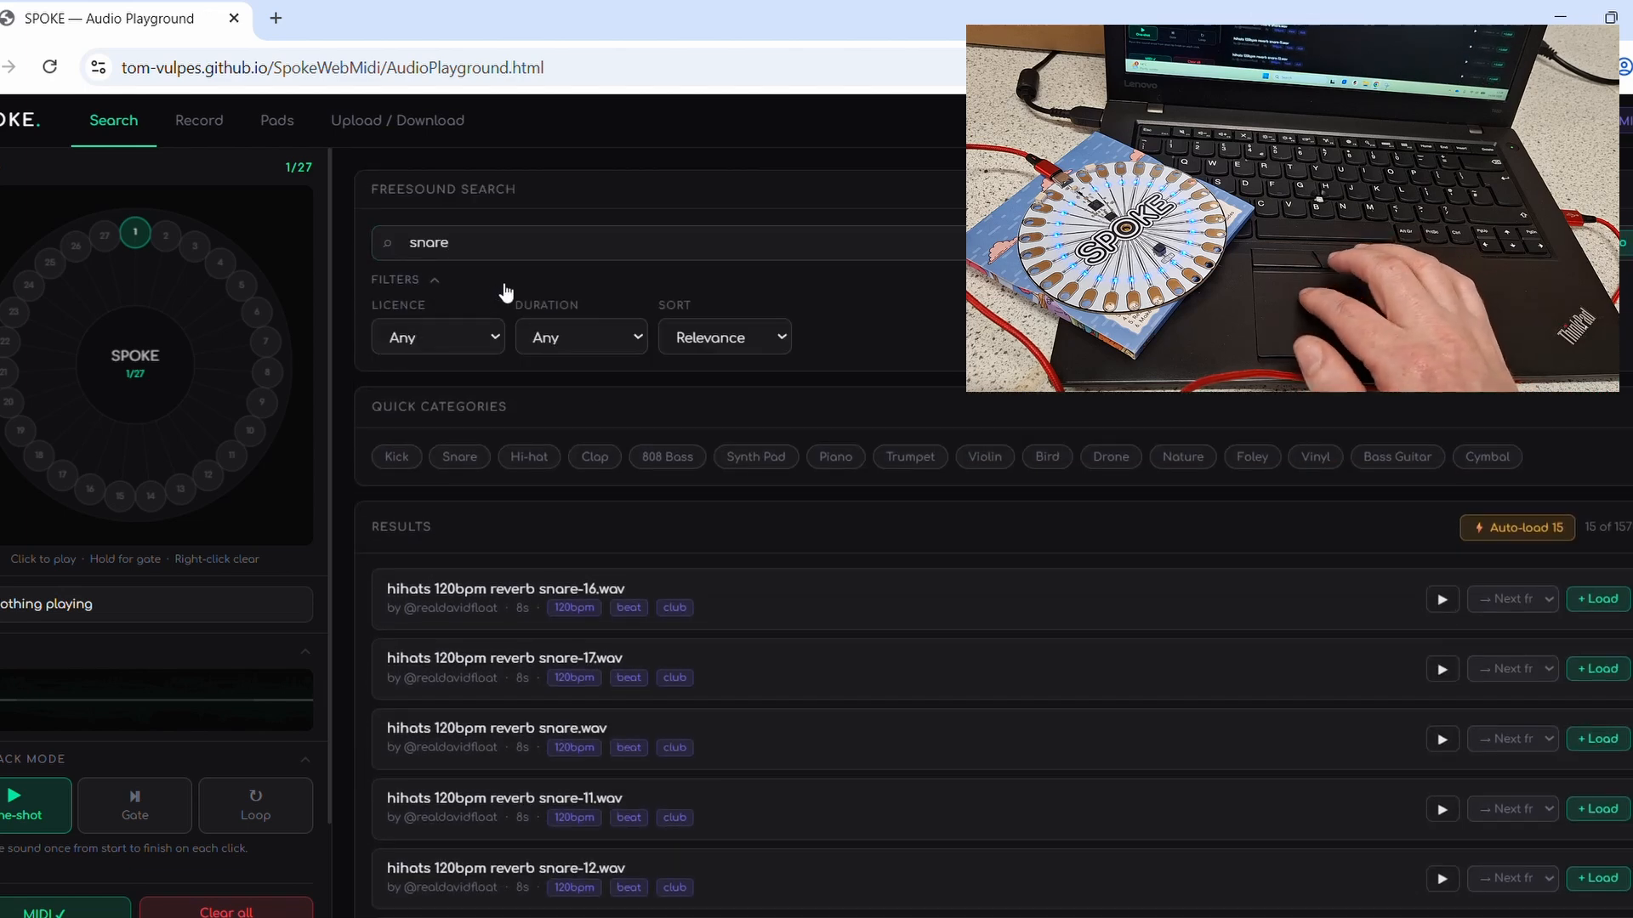
left_click(588, 342)
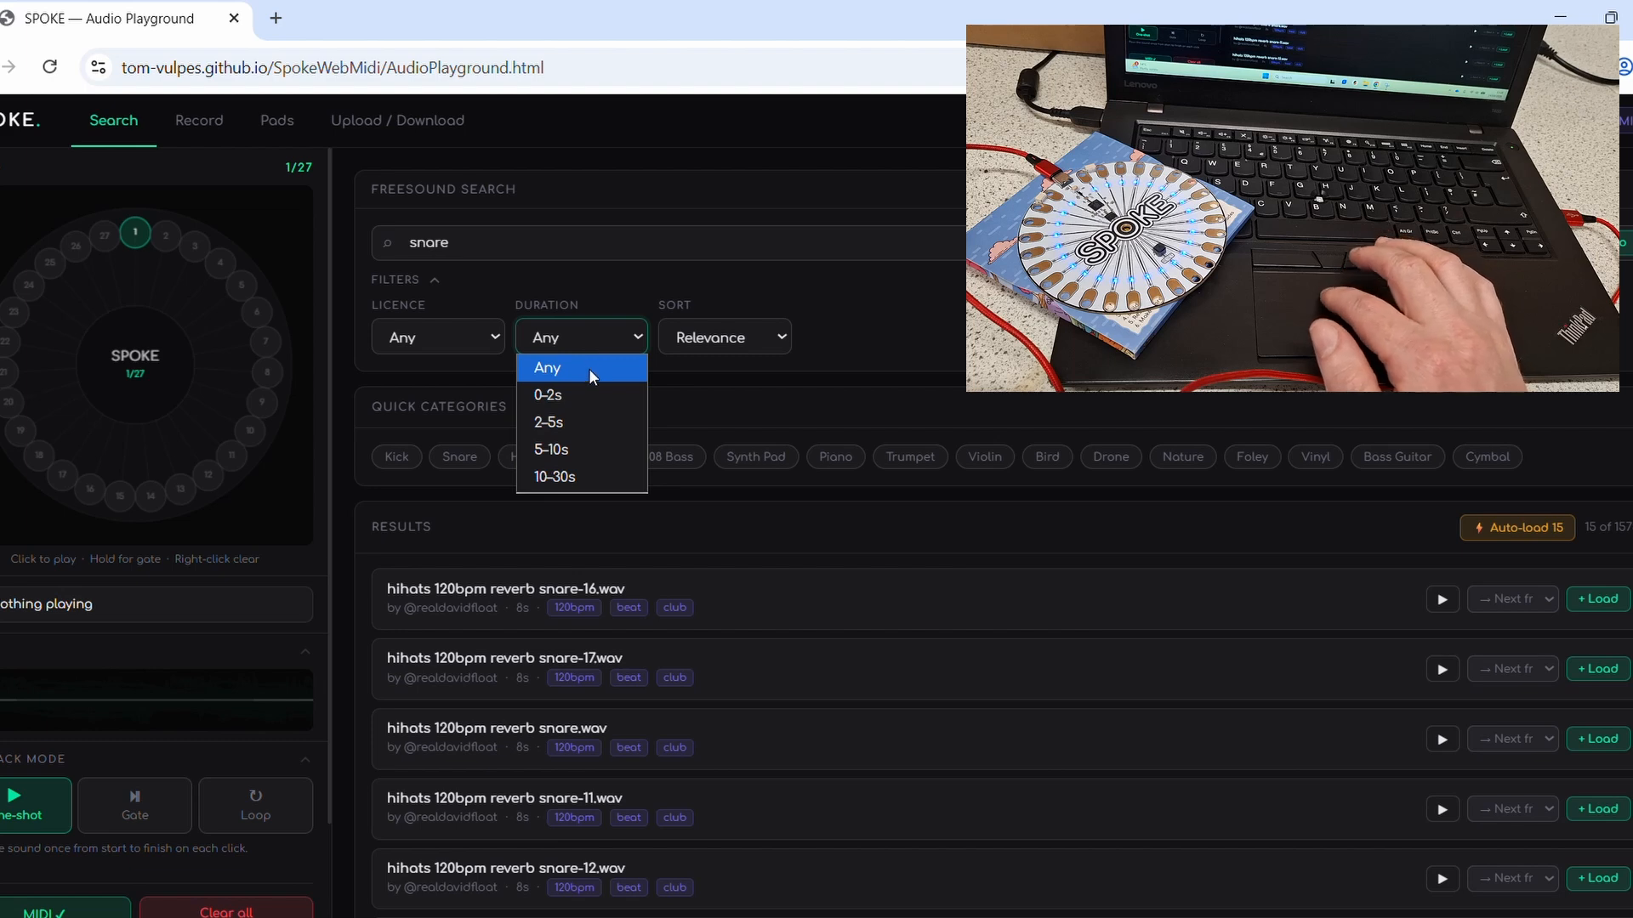
left_click(574, 393)
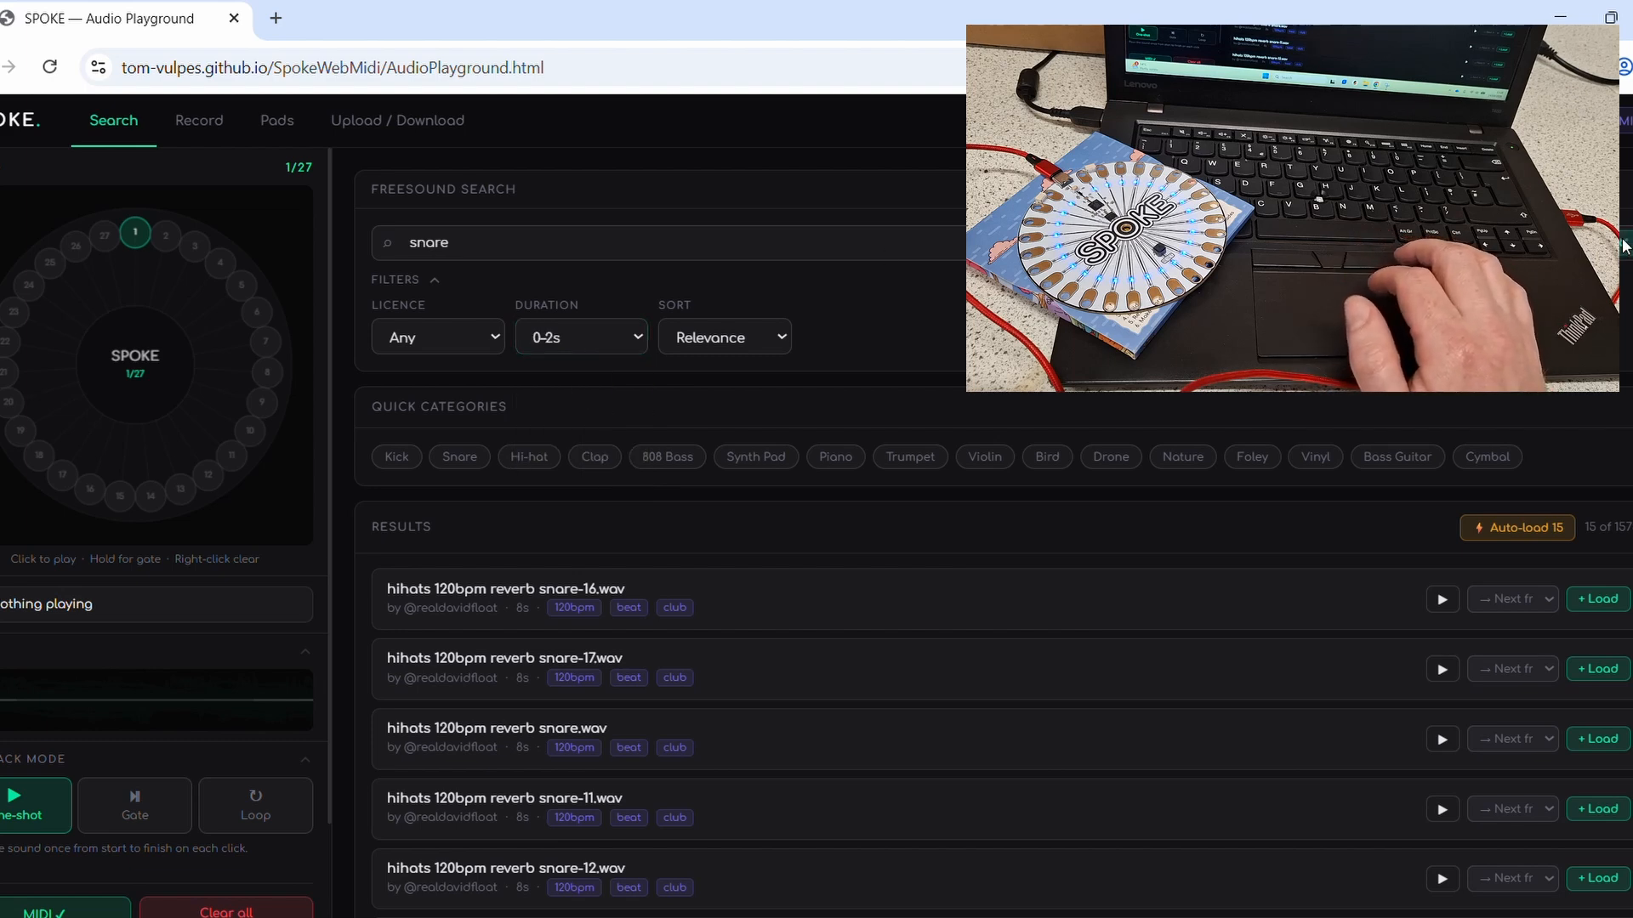
left_click(527, 243)
key("Return")
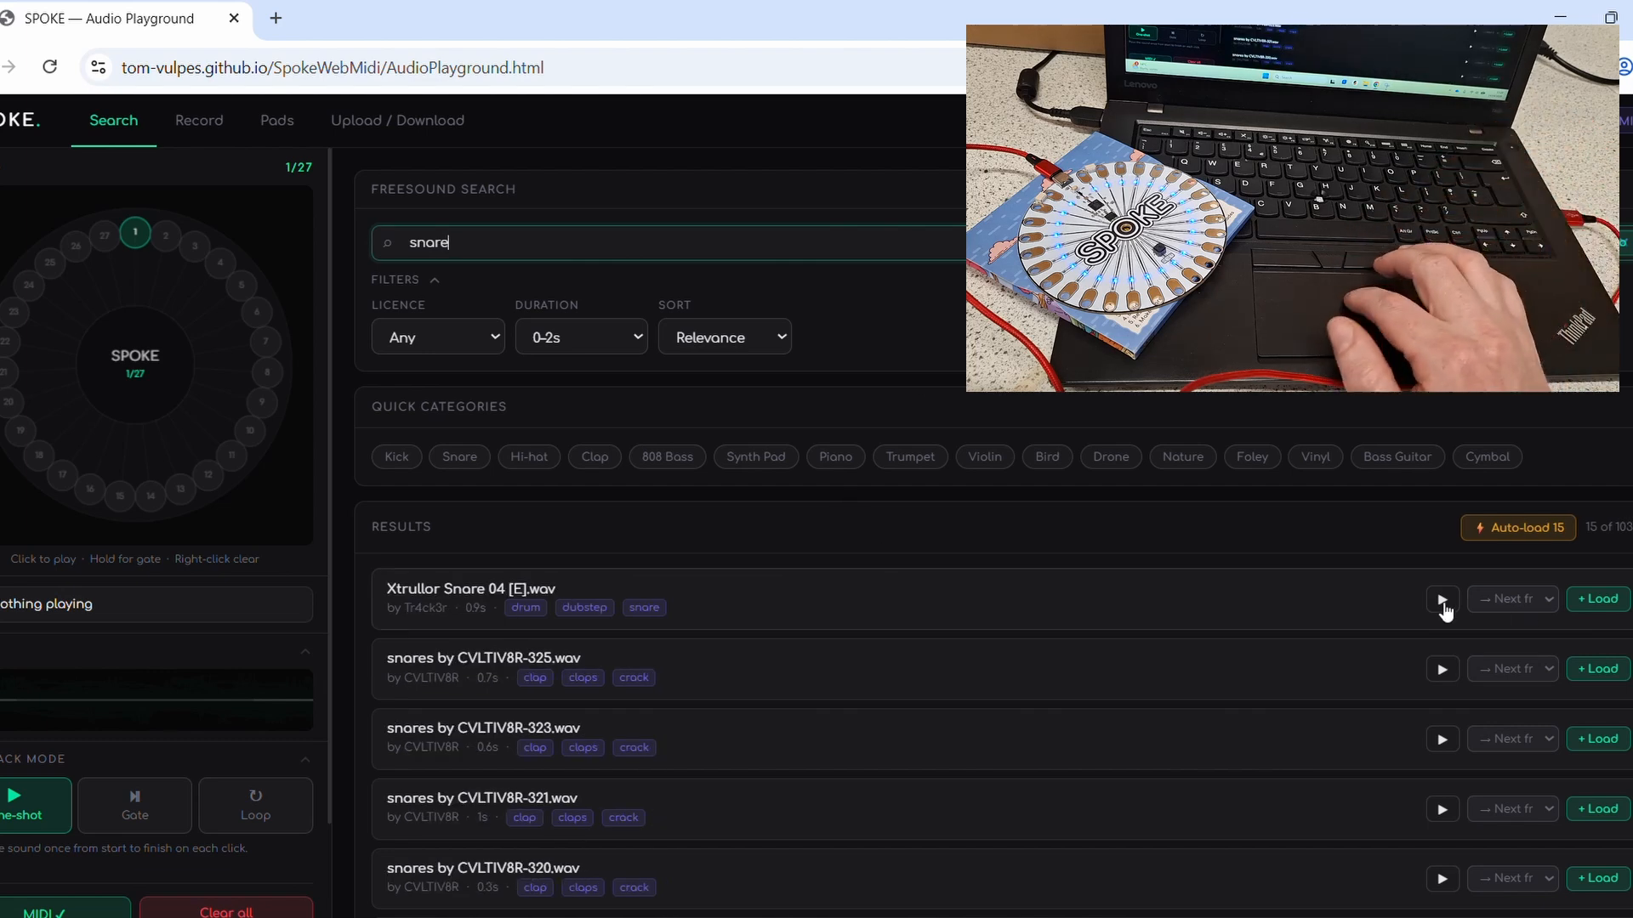
Step: Preview Xtrullor Snare 04 [E].wav and load it into the next free pad
left_click(1442, 599)
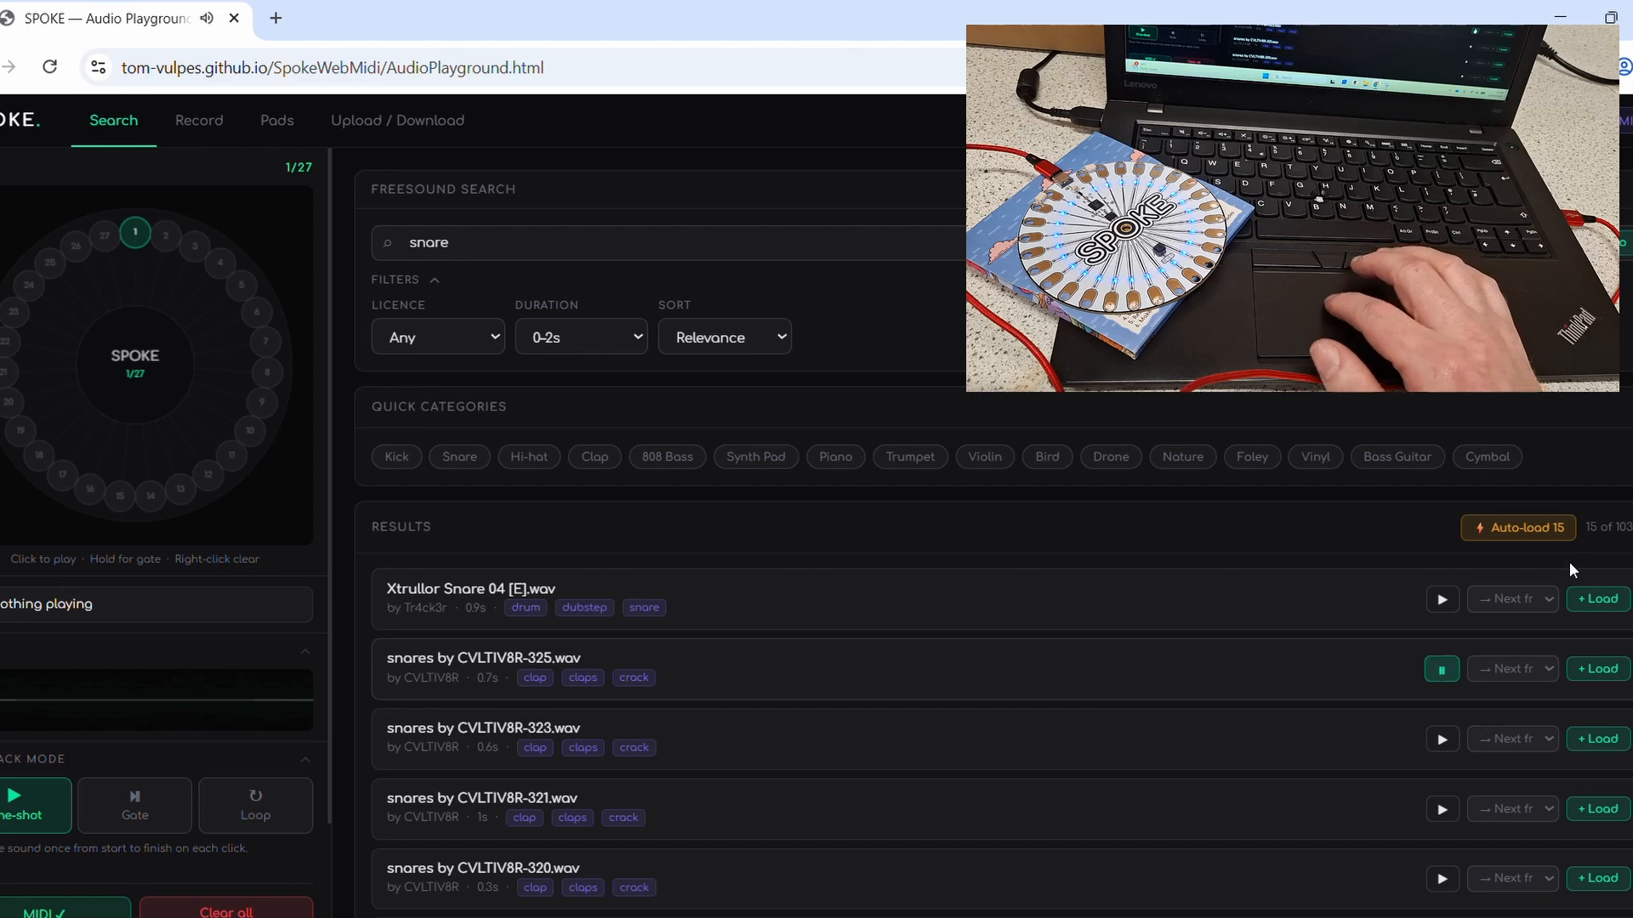
left_click(1599, 604)
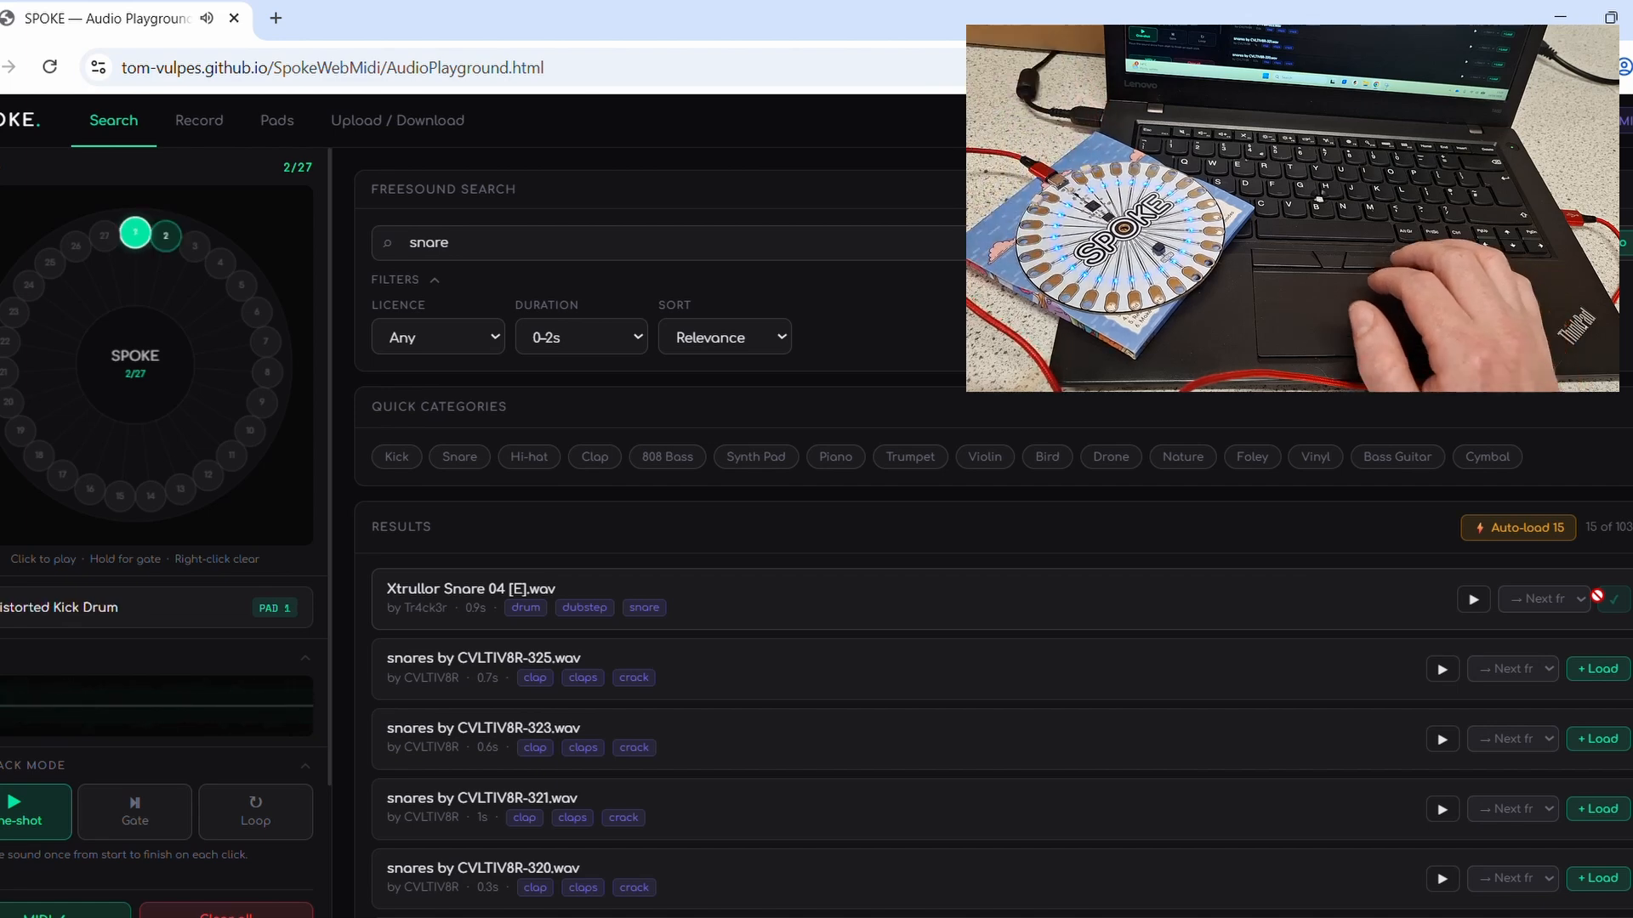
scroll(951, 707, "down", 5)
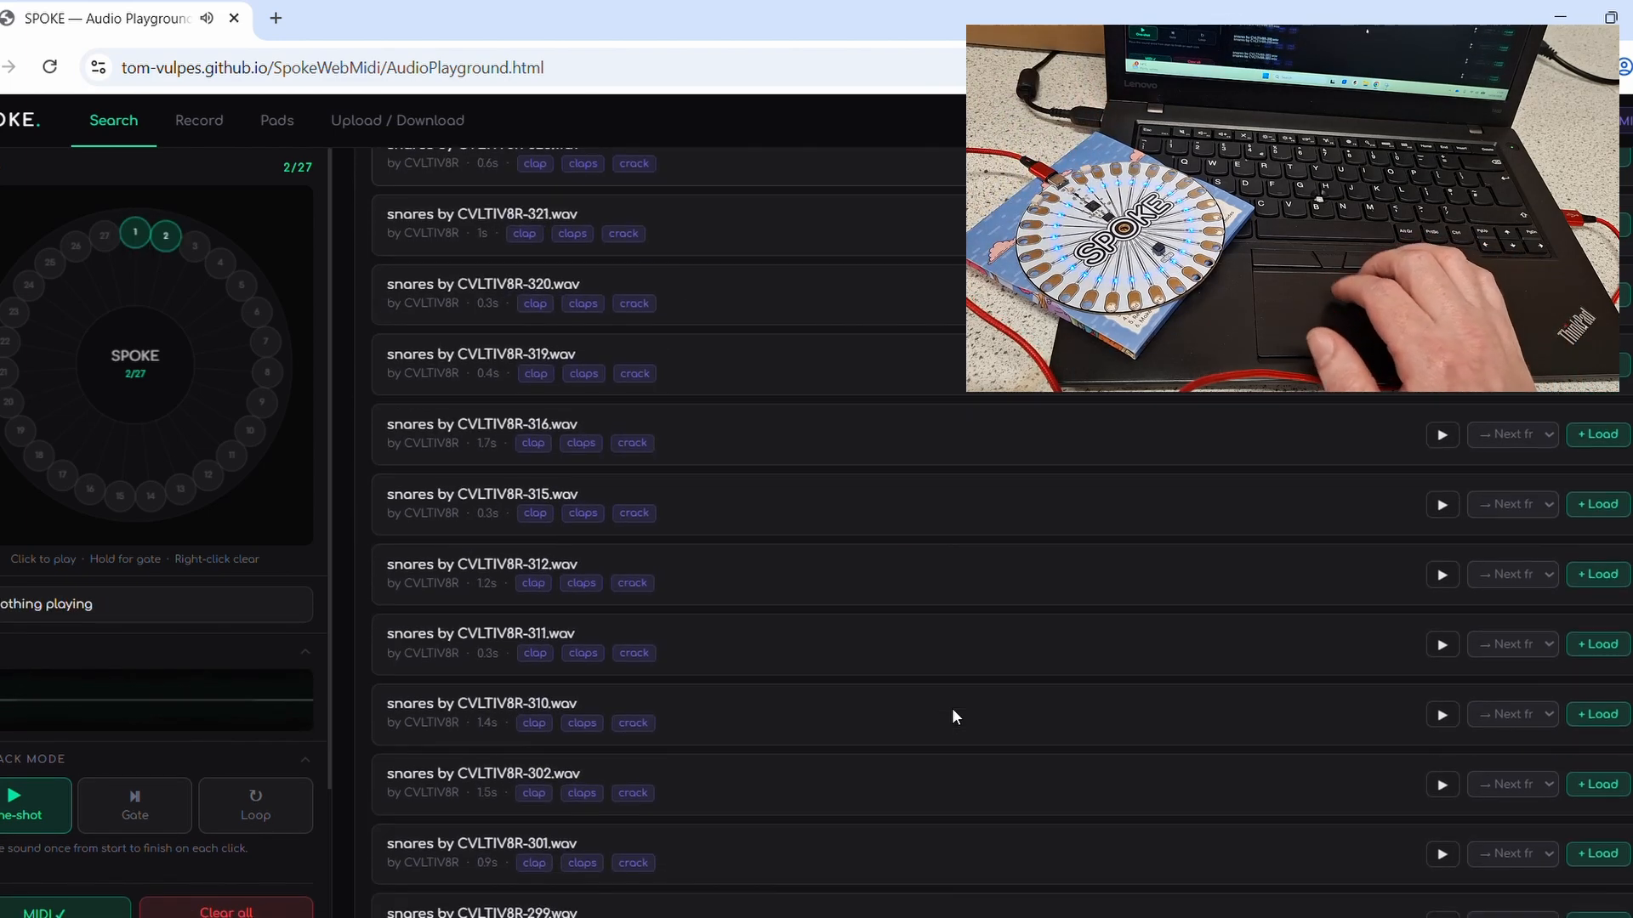
scroll(952, 707, "up", 5)
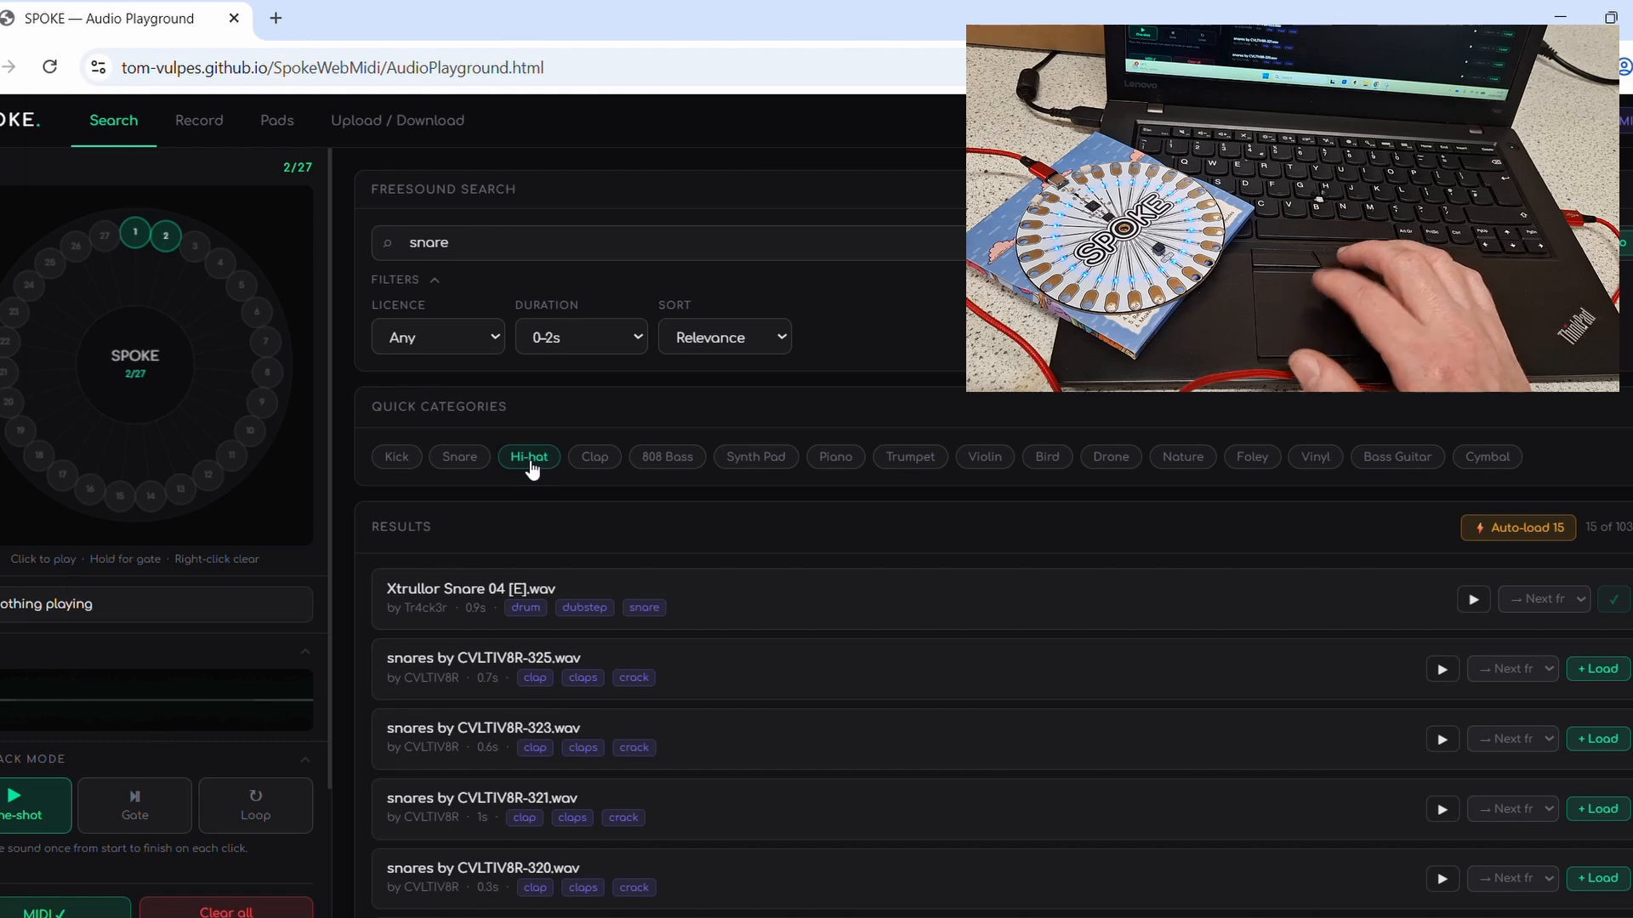
Step: Browse the Hi-hat category and load hi-hat four hit loose last.aif into Pad 4
left_click(529, 459)
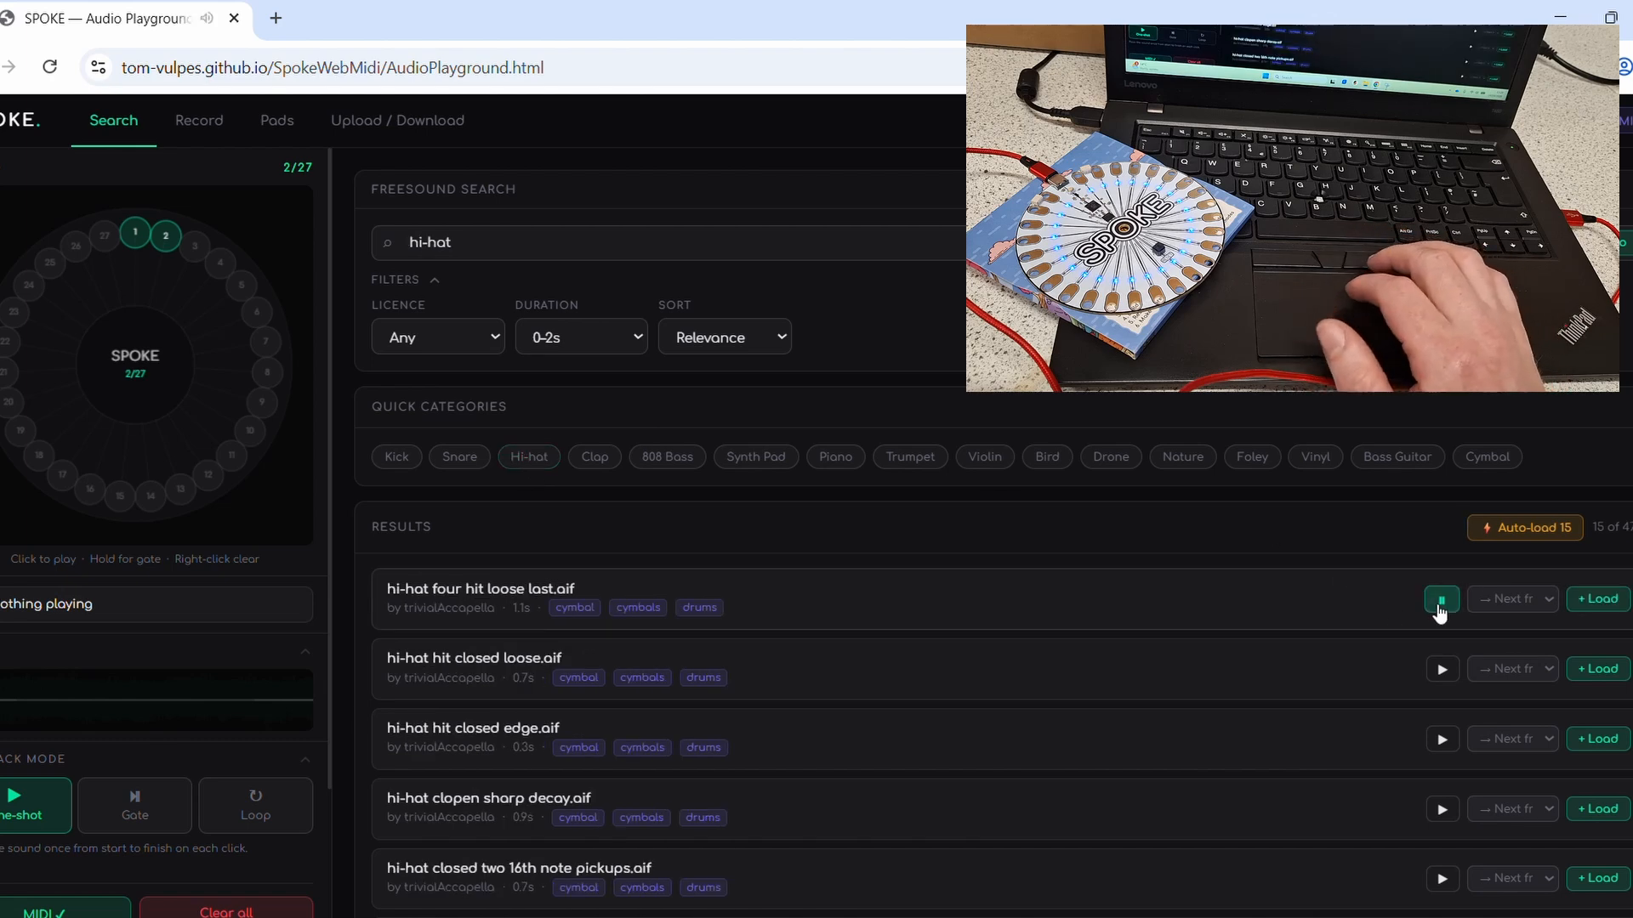
left_click(1513, 599)
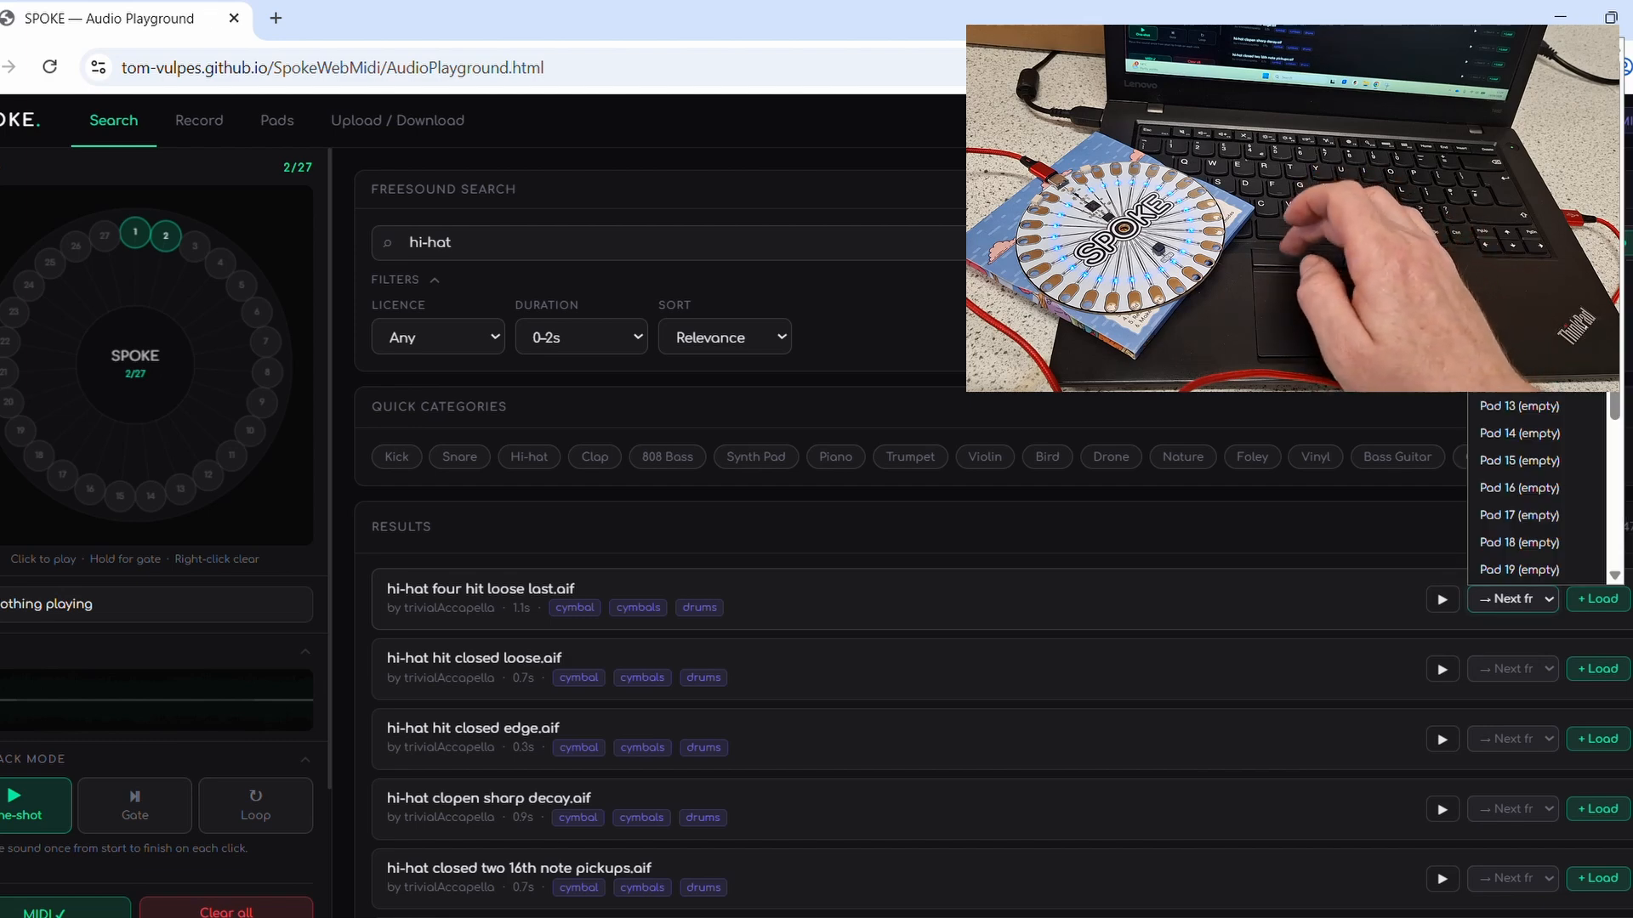
left_click(1519, 162)
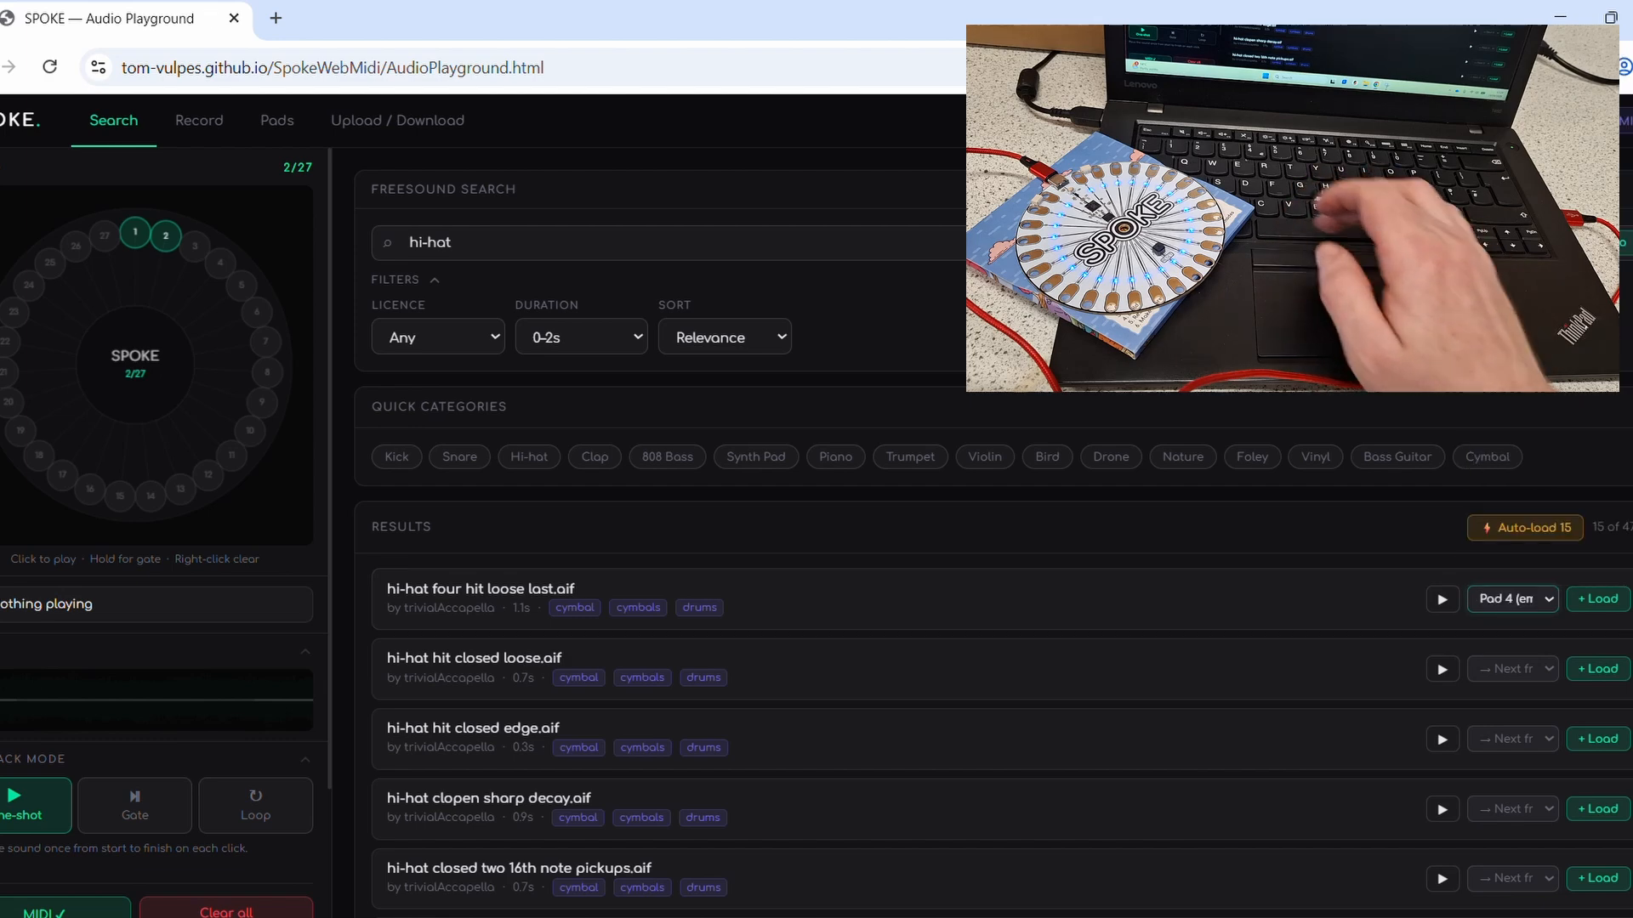
left_click(1592, 602)
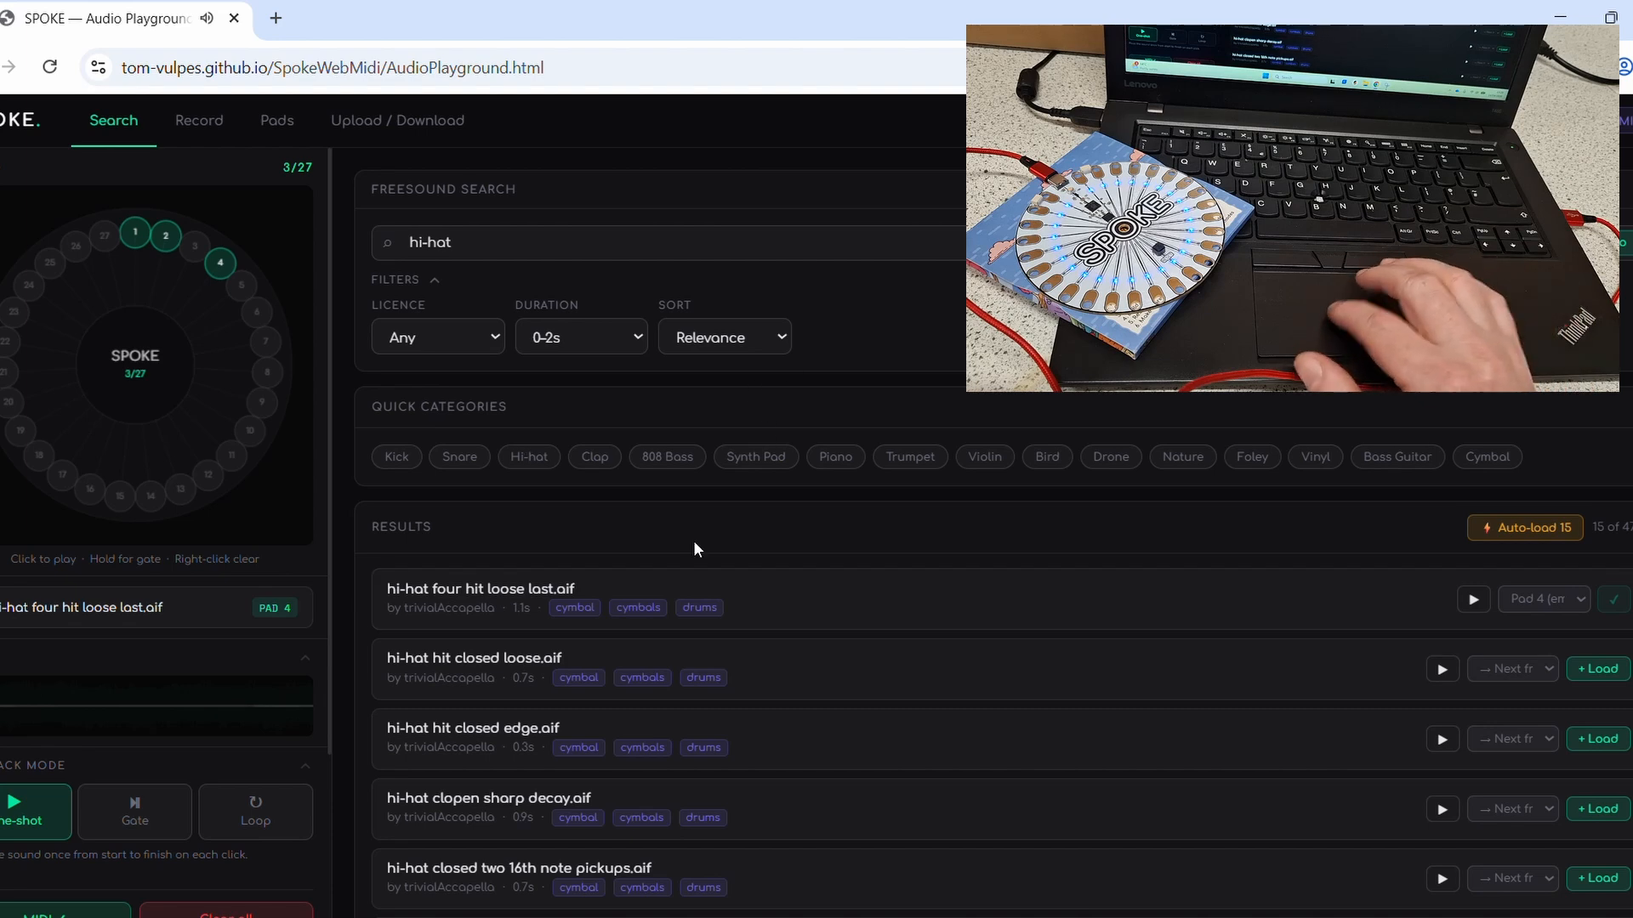
Step: Clear pad 4 and load hi-hat hit closed loose.aif into the next free pad
right_click(217, 264)
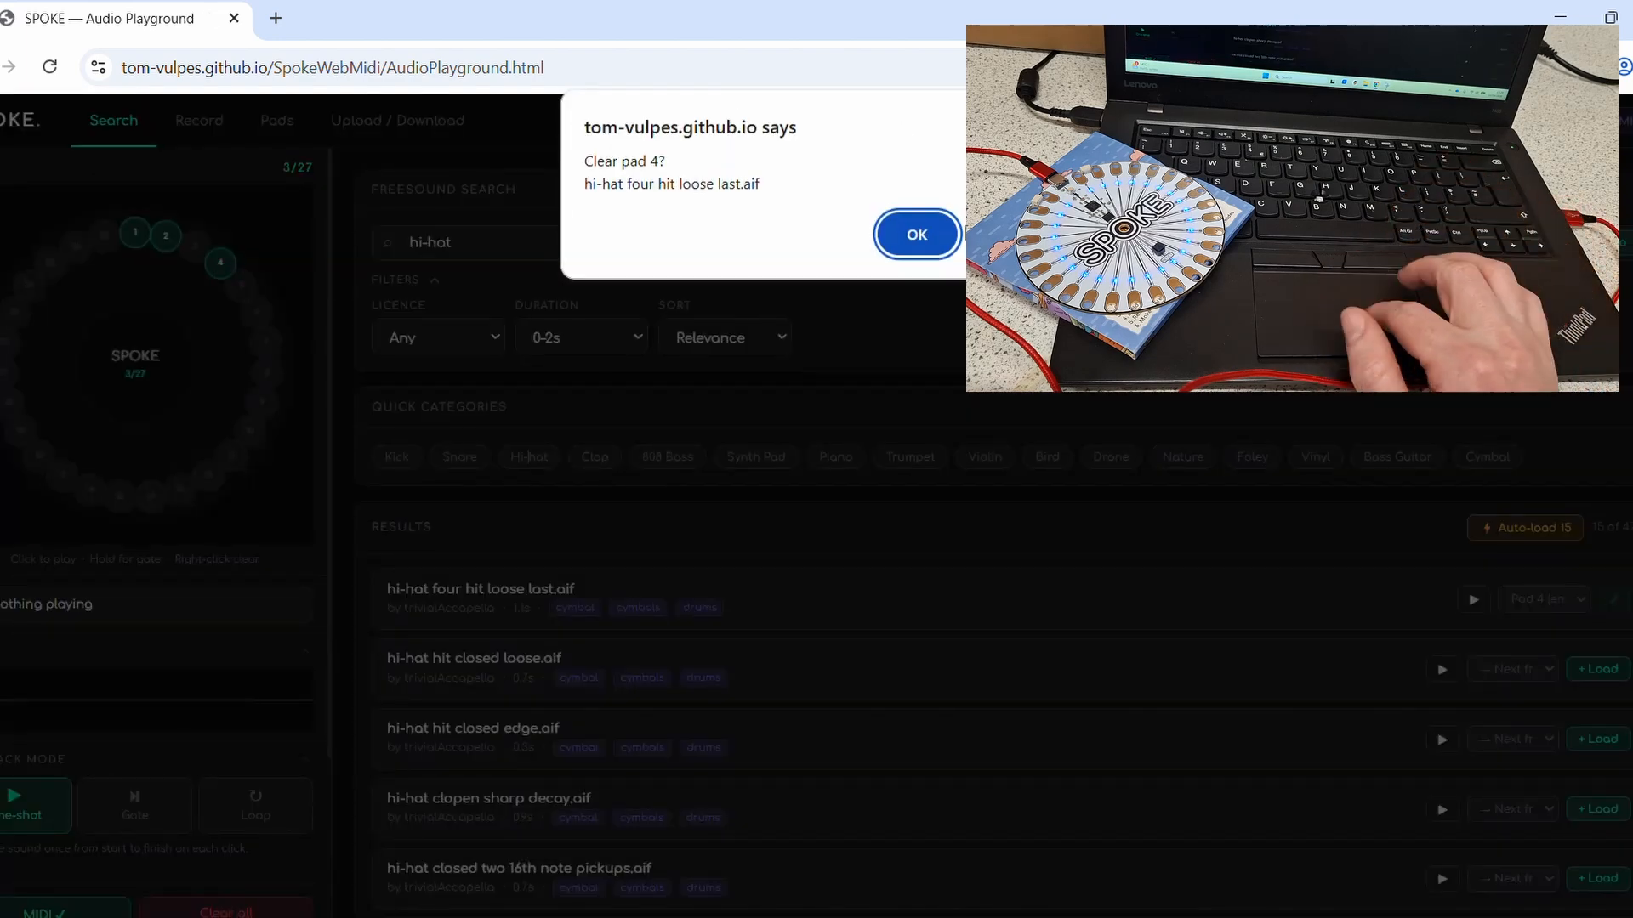
left_click(916, 234)
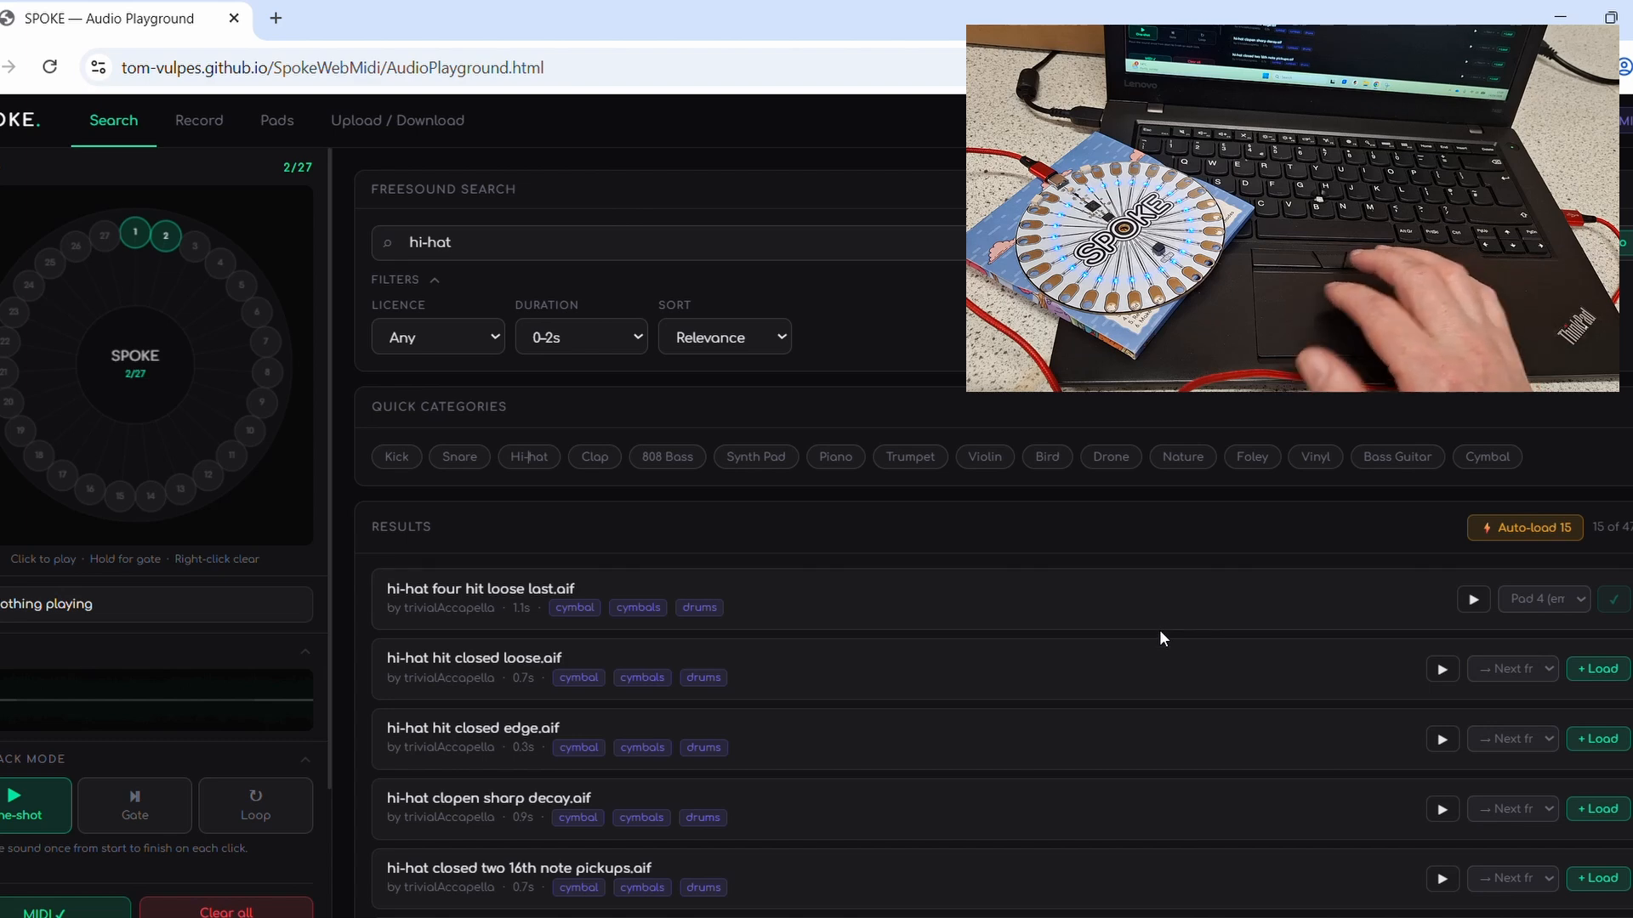
left_click(1602, 673)
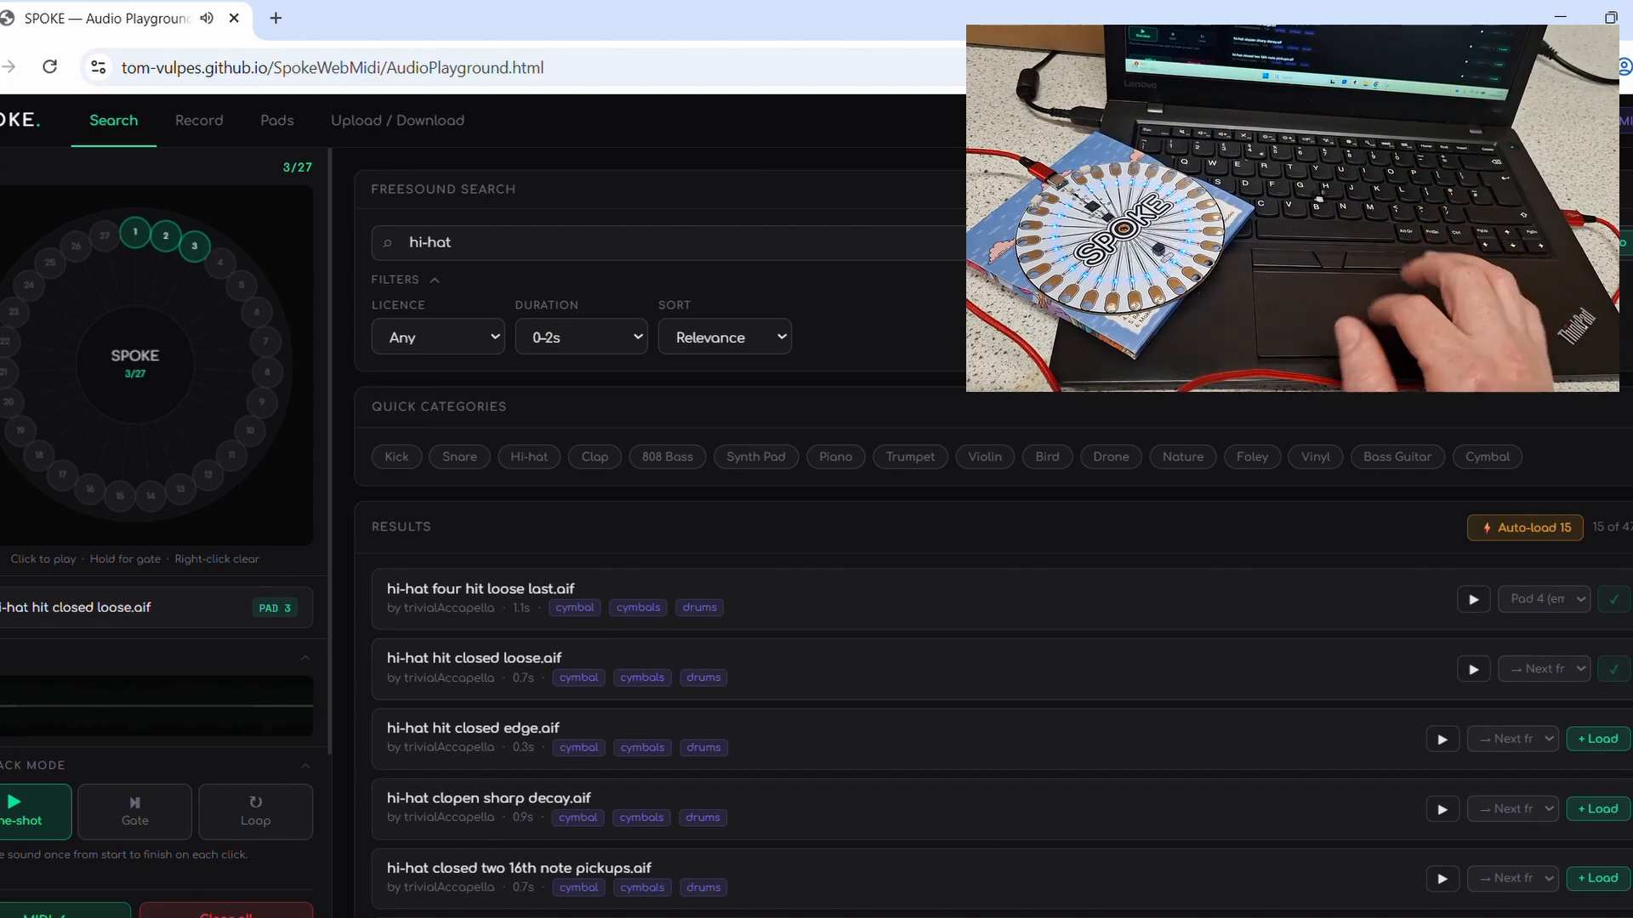
Step: Search Freesound for "horse", preview Horse(snort)_1.wav and load it into the next free pad
left_click_drag(487, 245, 357, 250)
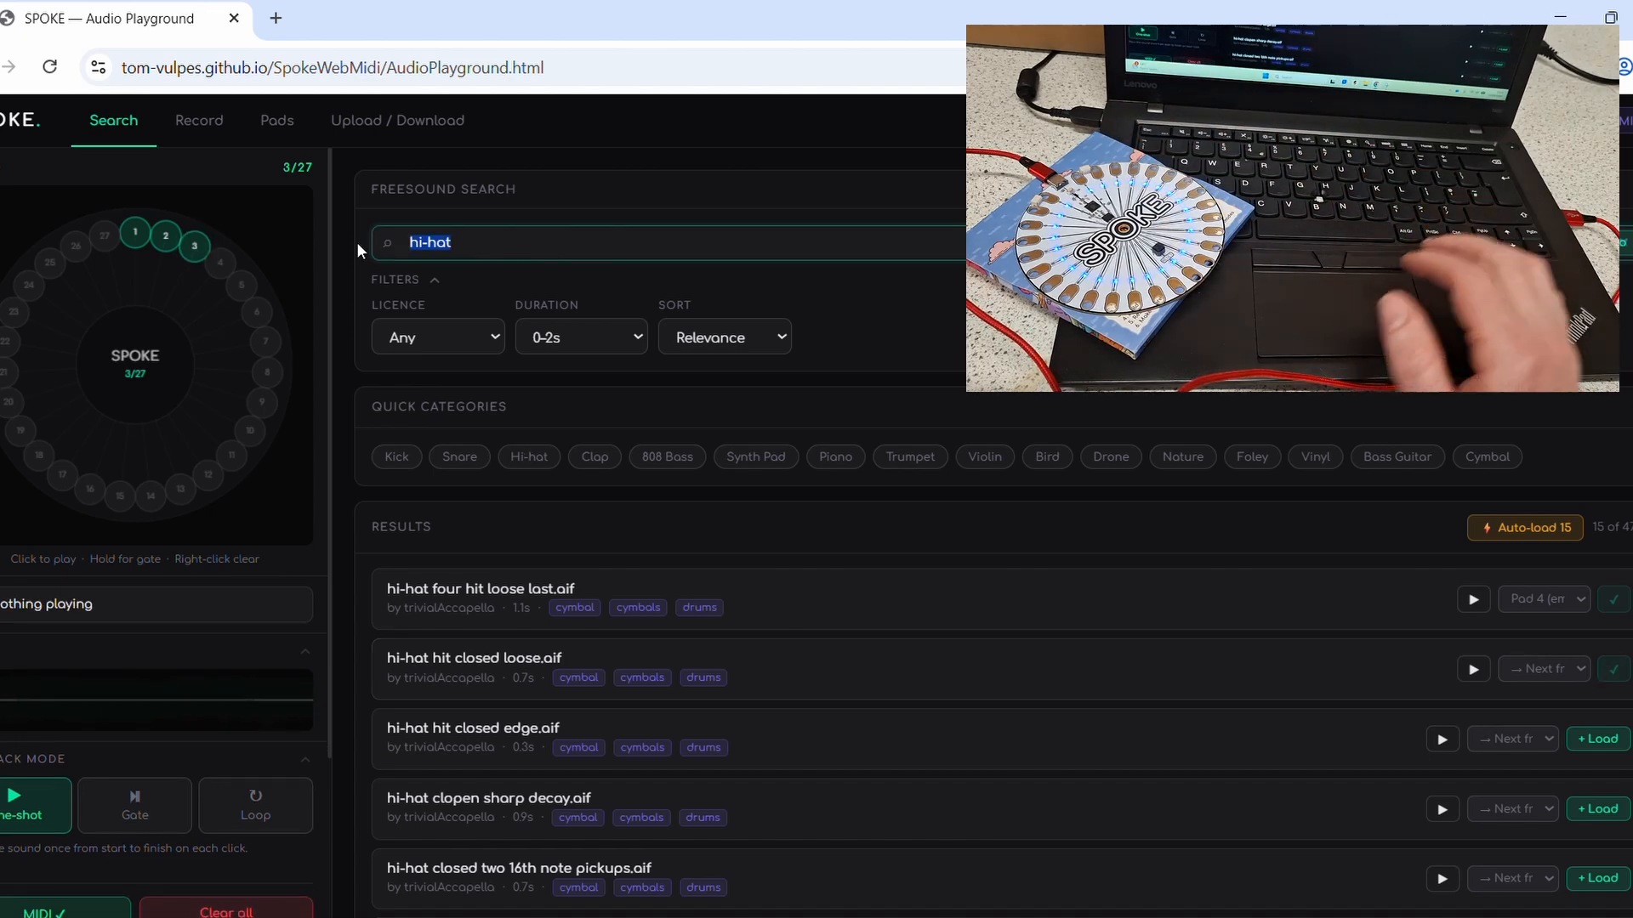
key("BackSpace")
type("ho")
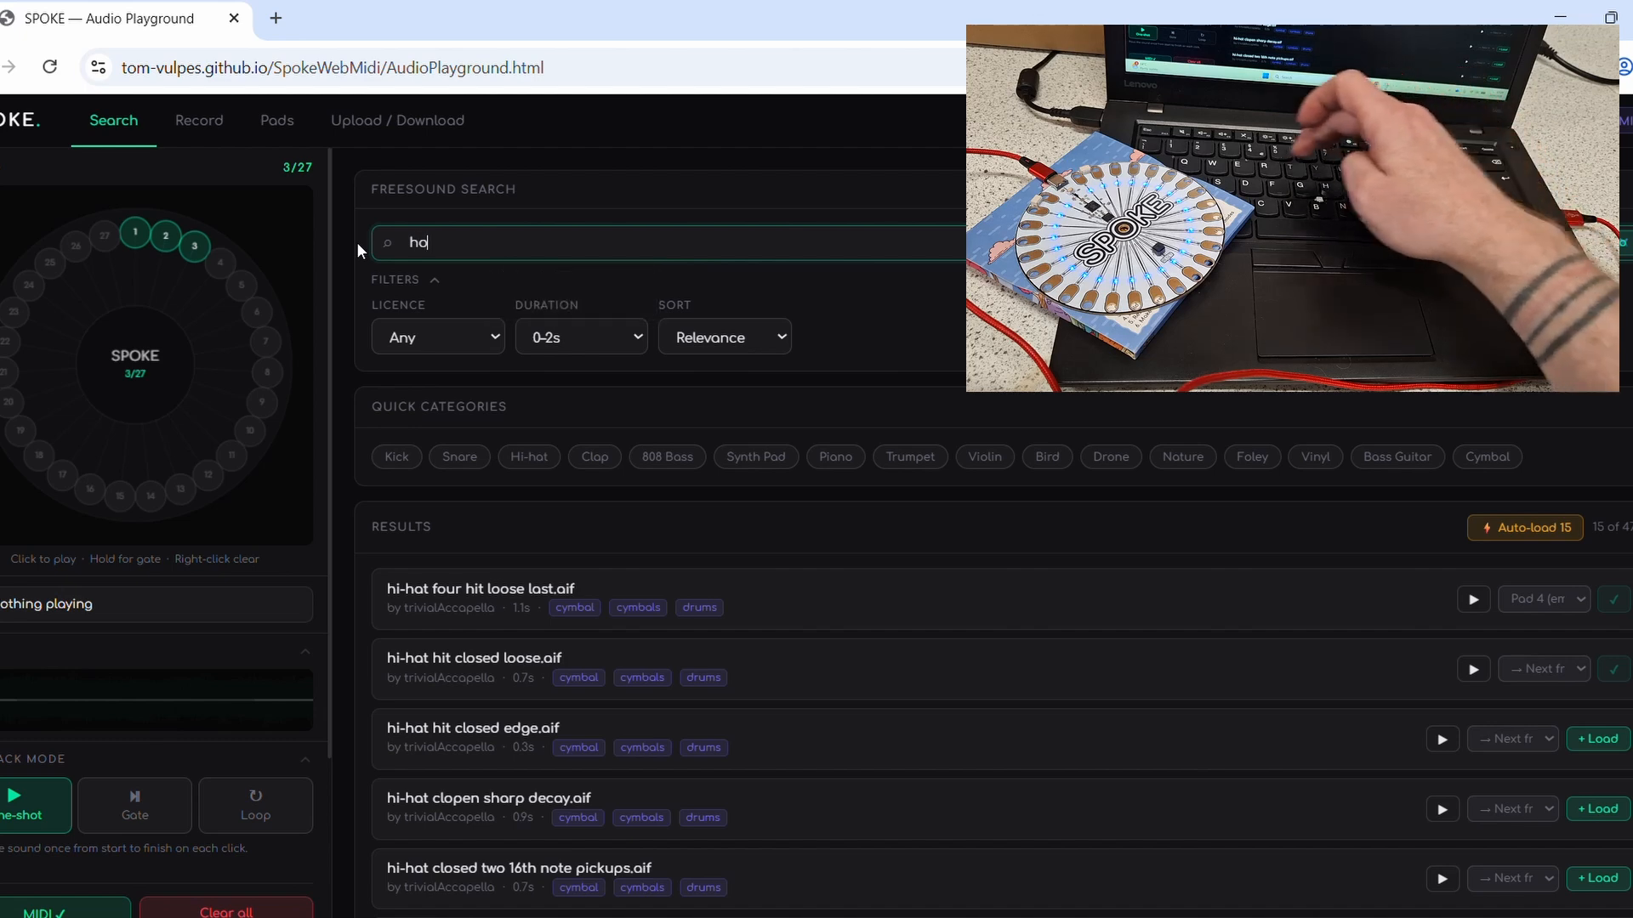
type("rse")
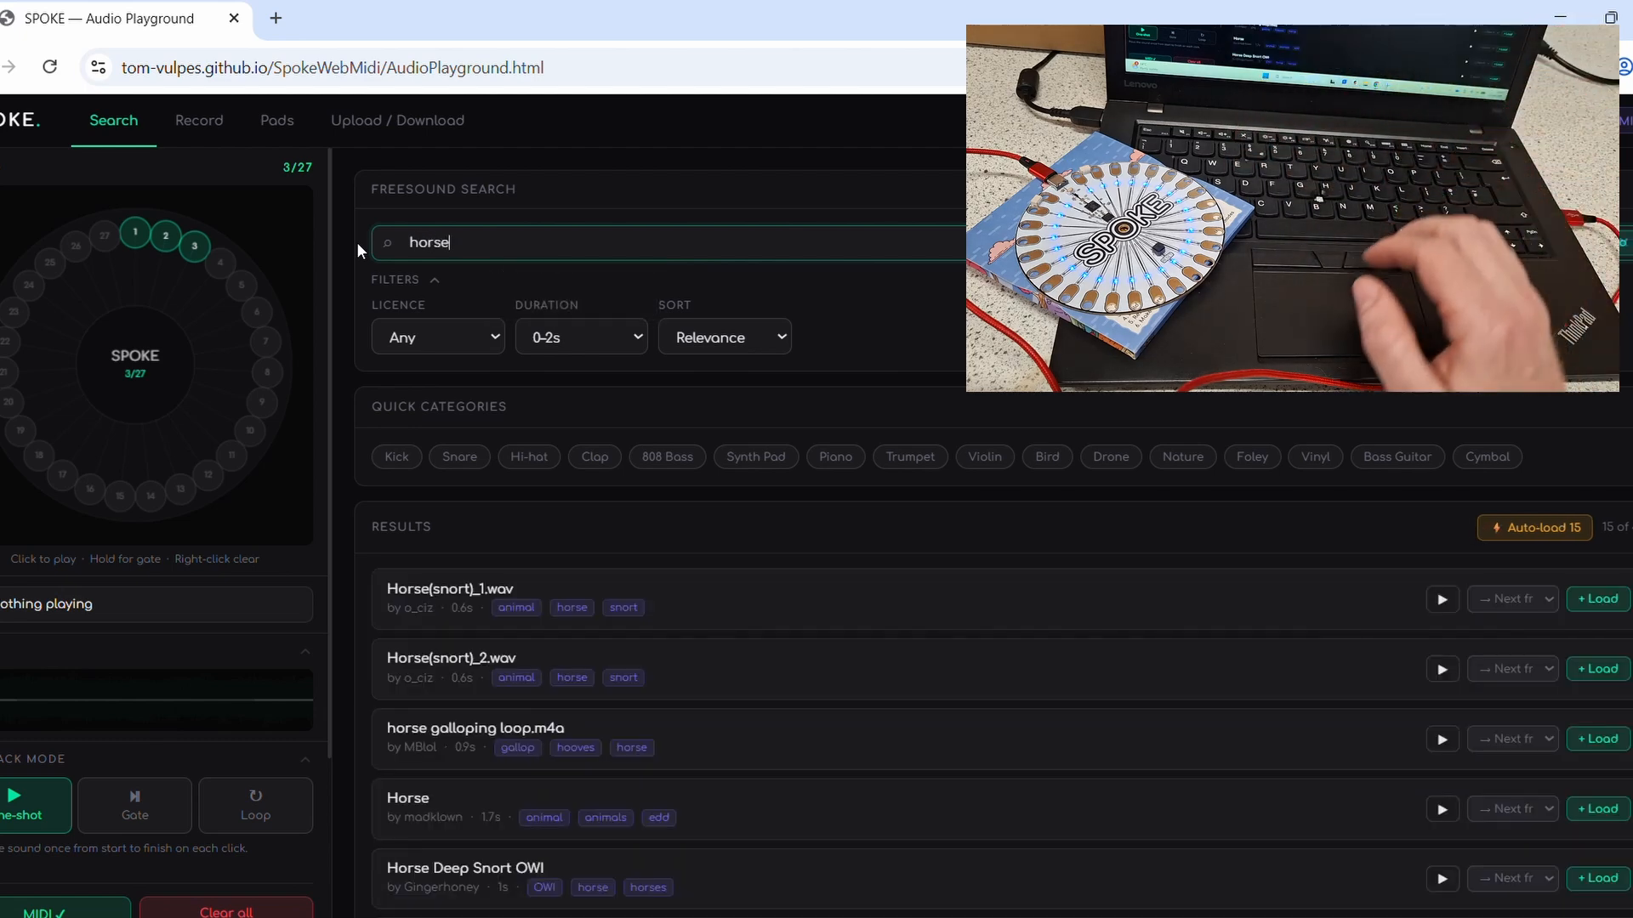
left_click(1442, 600)
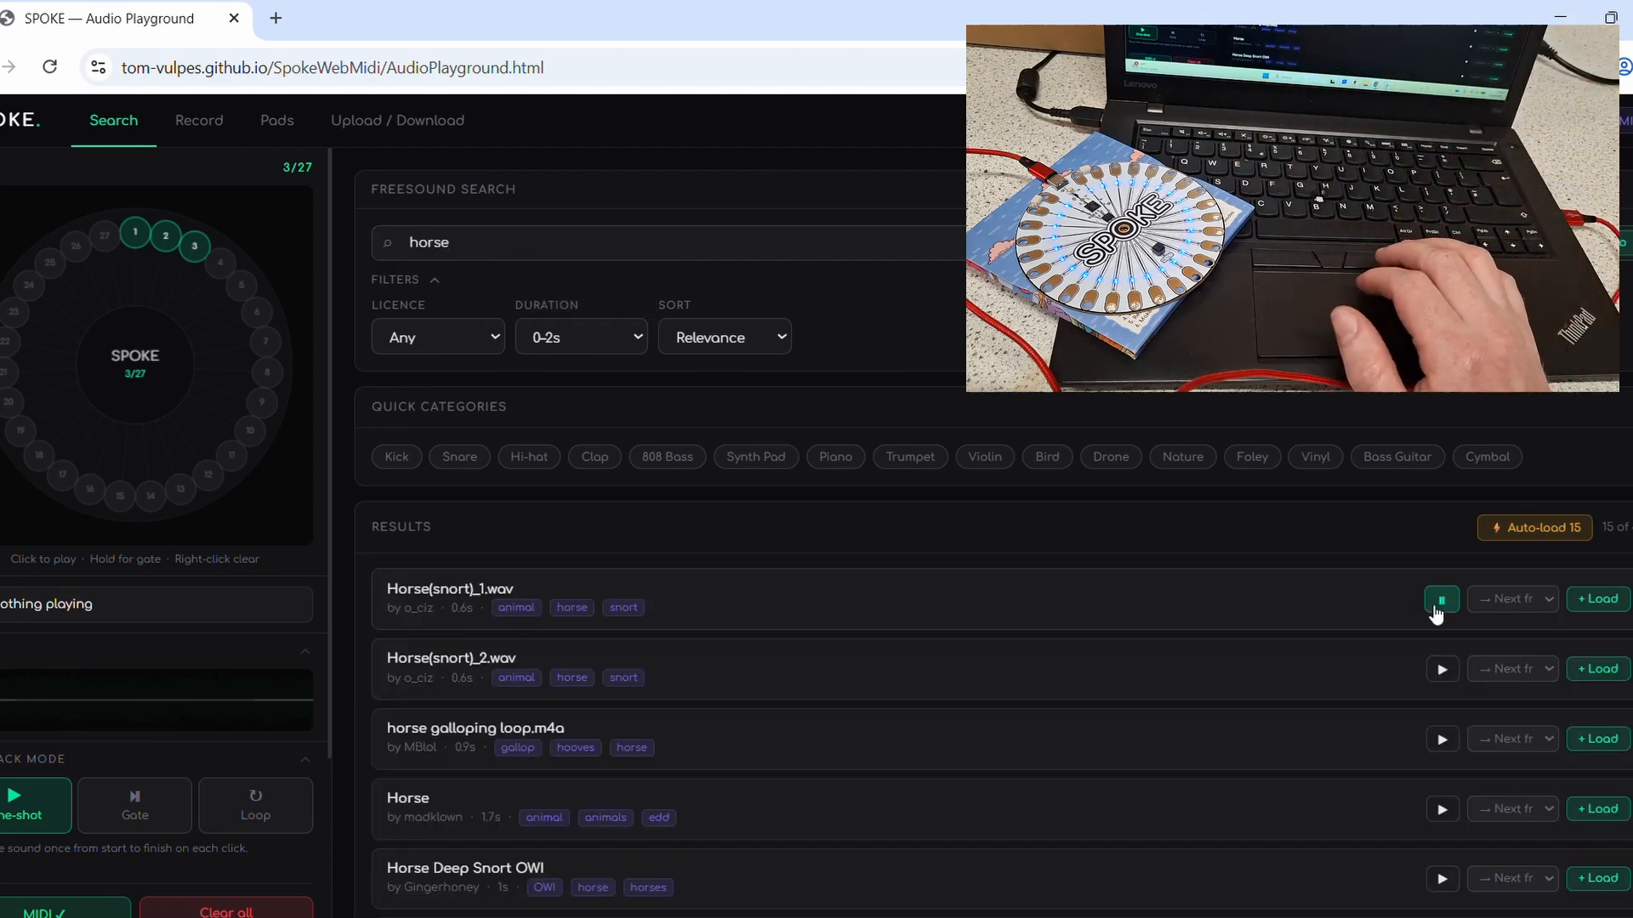
left_click(1595, 604)
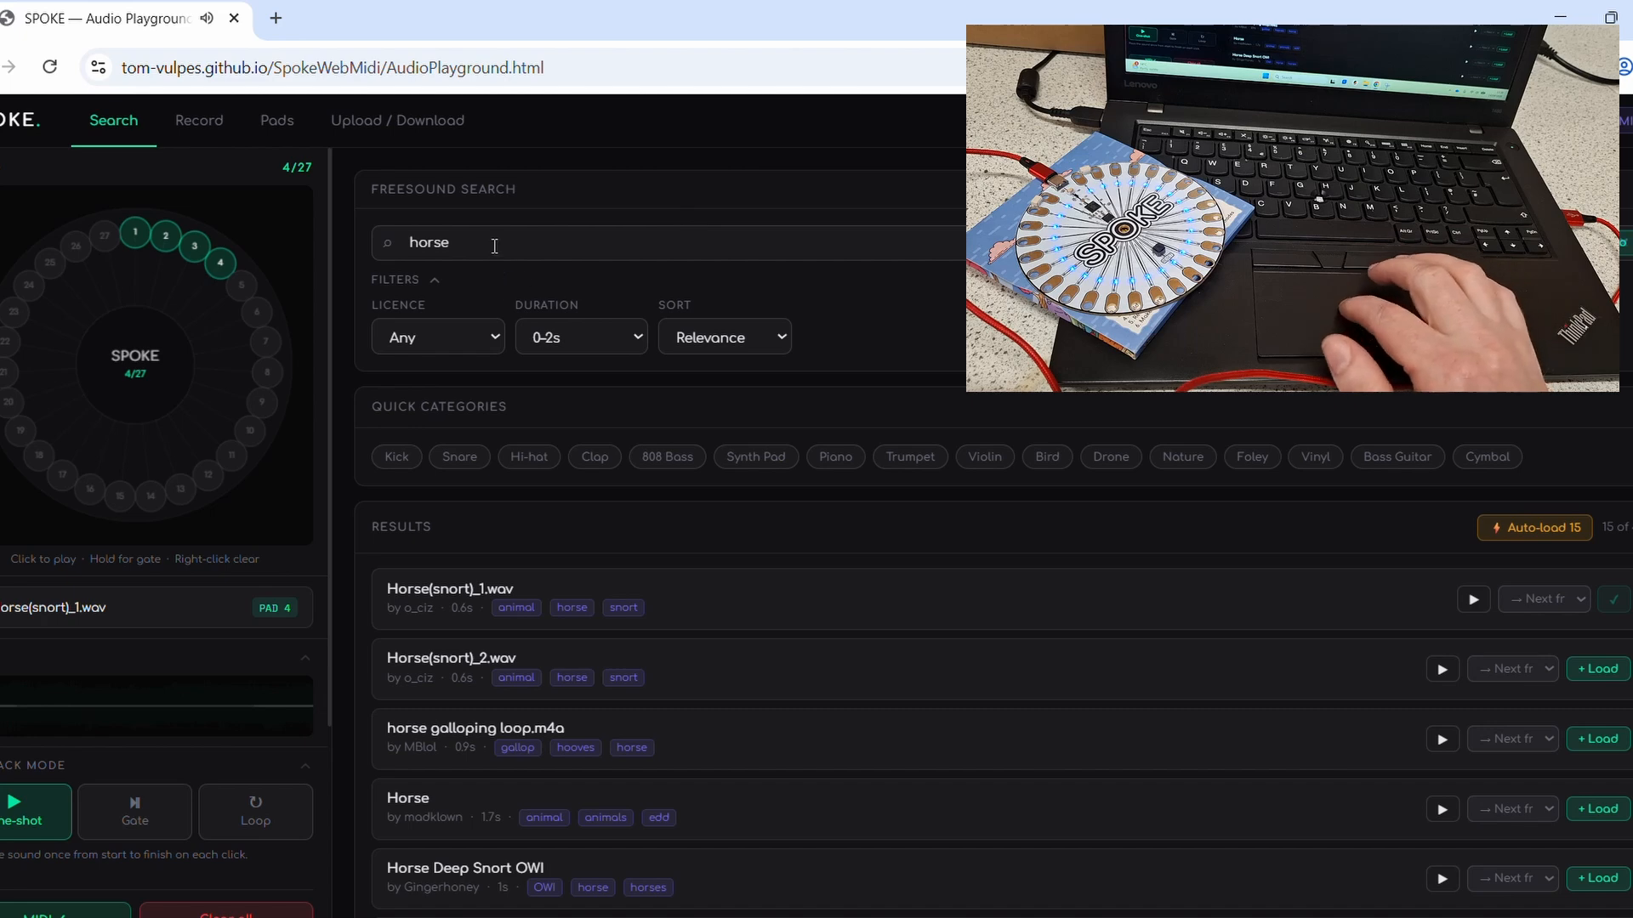
Step: Search Freesound for "120 bpm" with the duration filter set to 2–5s
left_click_drag(494, 246, 339, 246)
type("120")
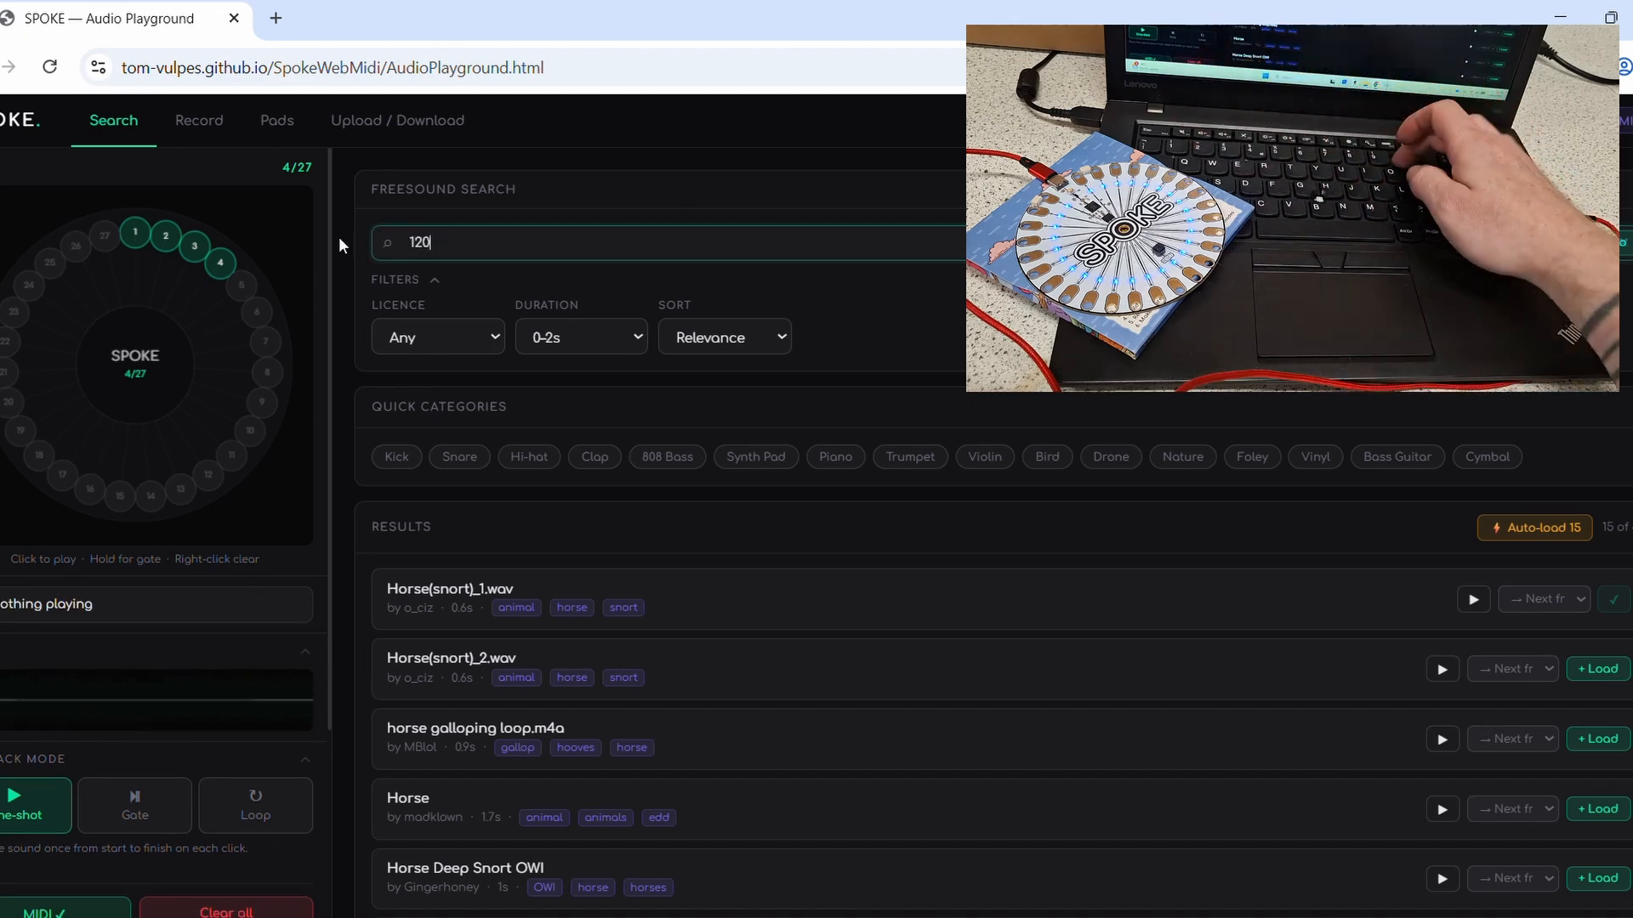
left_click(620, 335)
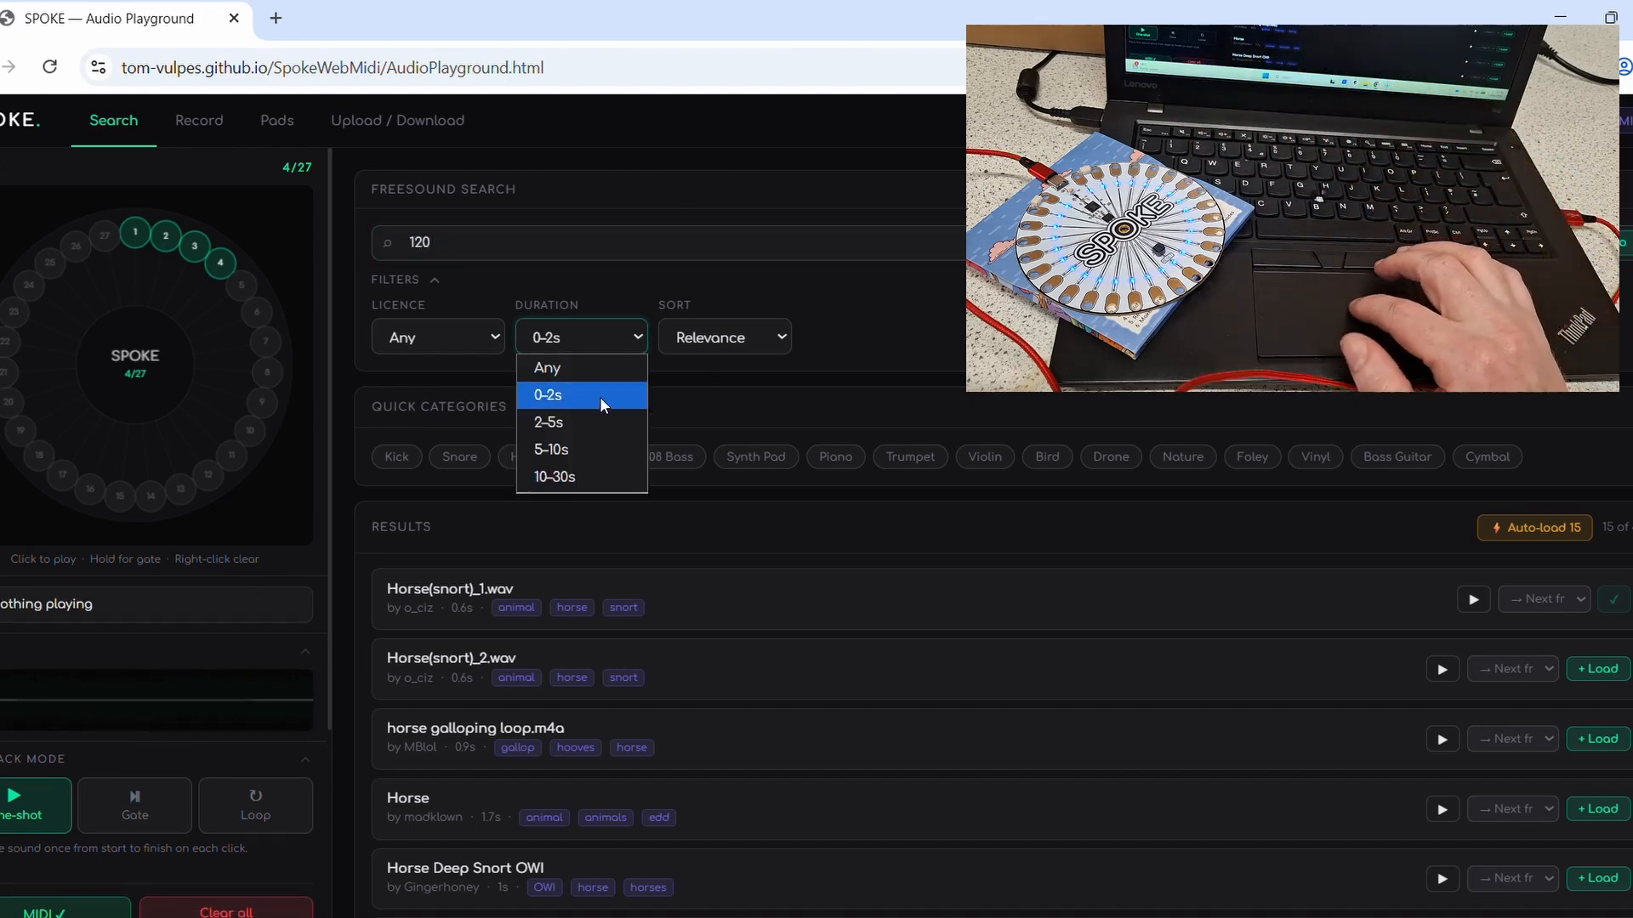
left_click(601, 420)
left_click(552, 241)
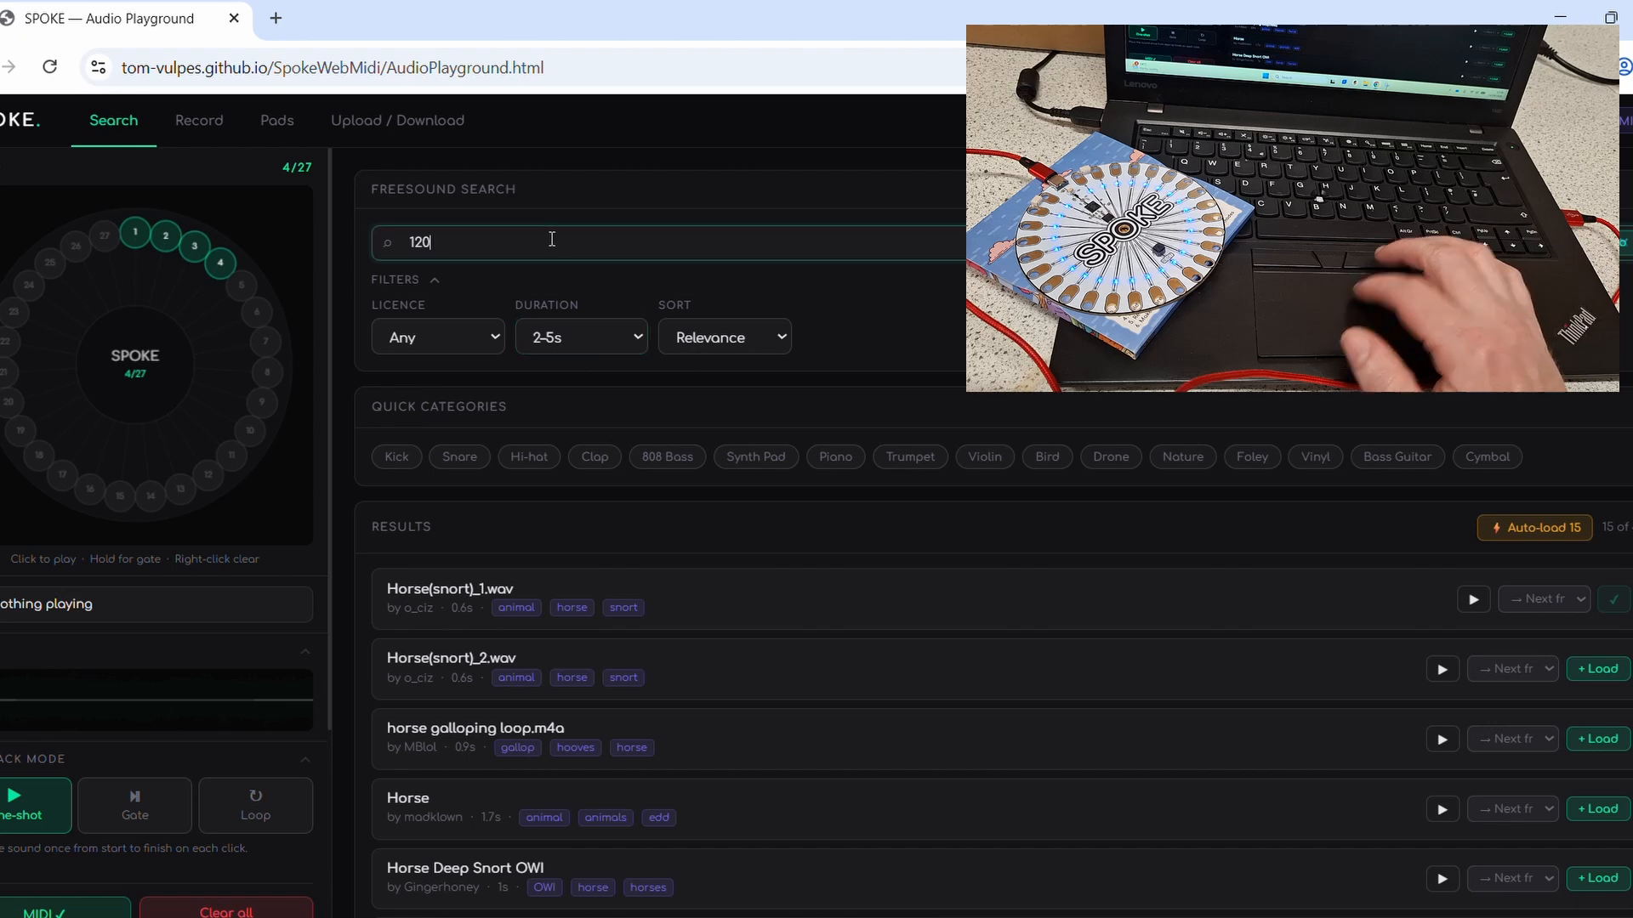
type("bpm")
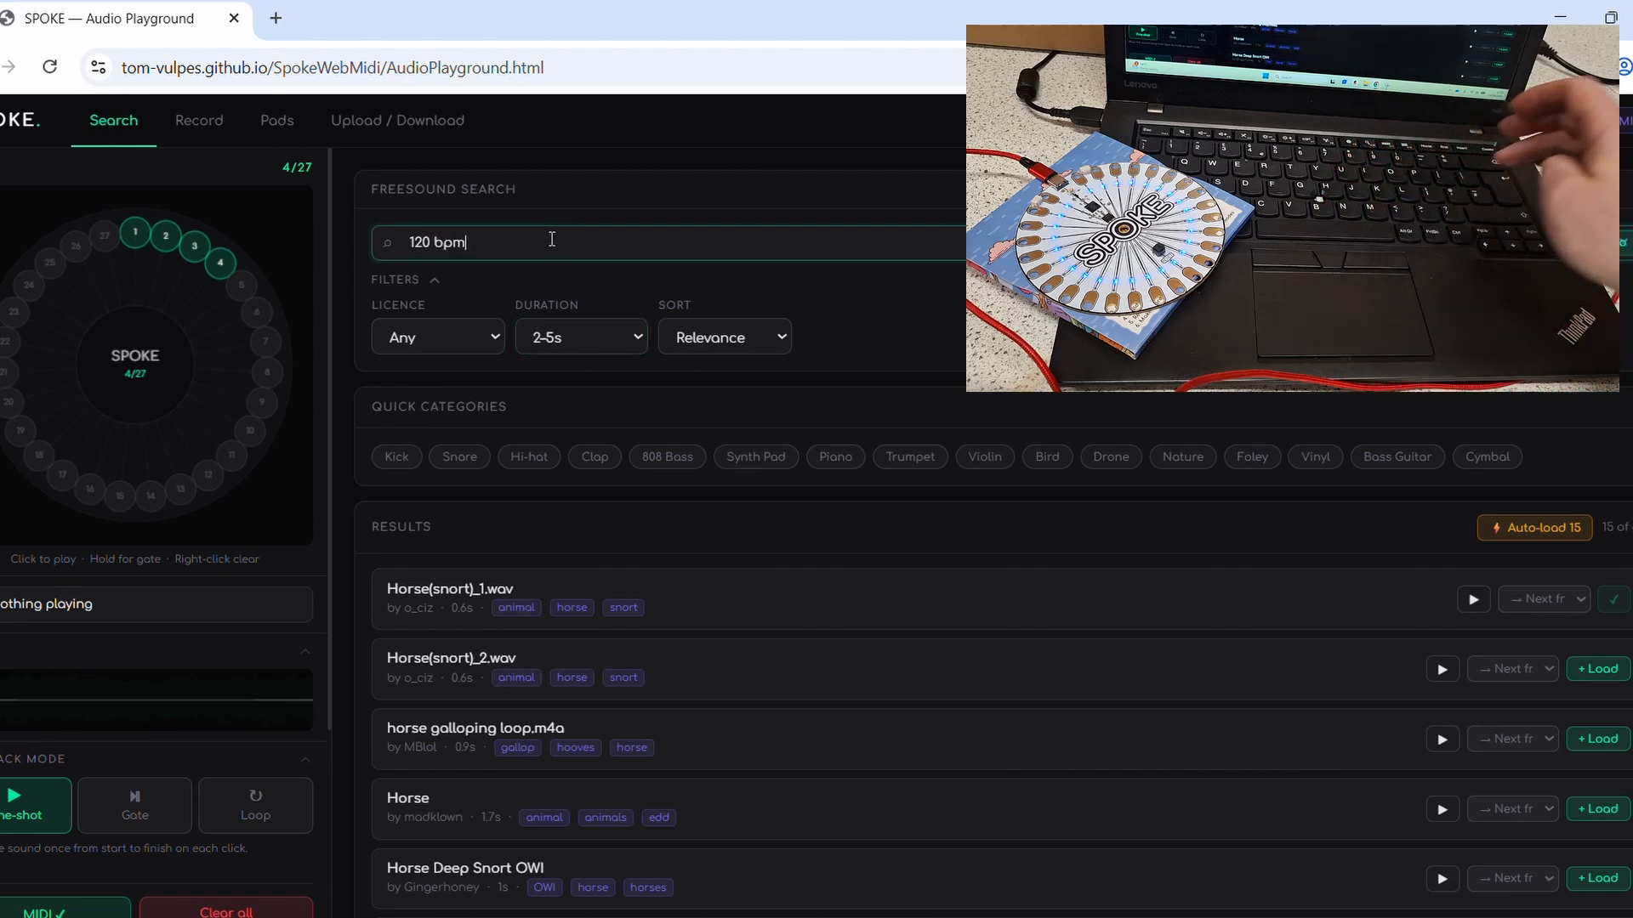
key("Return")
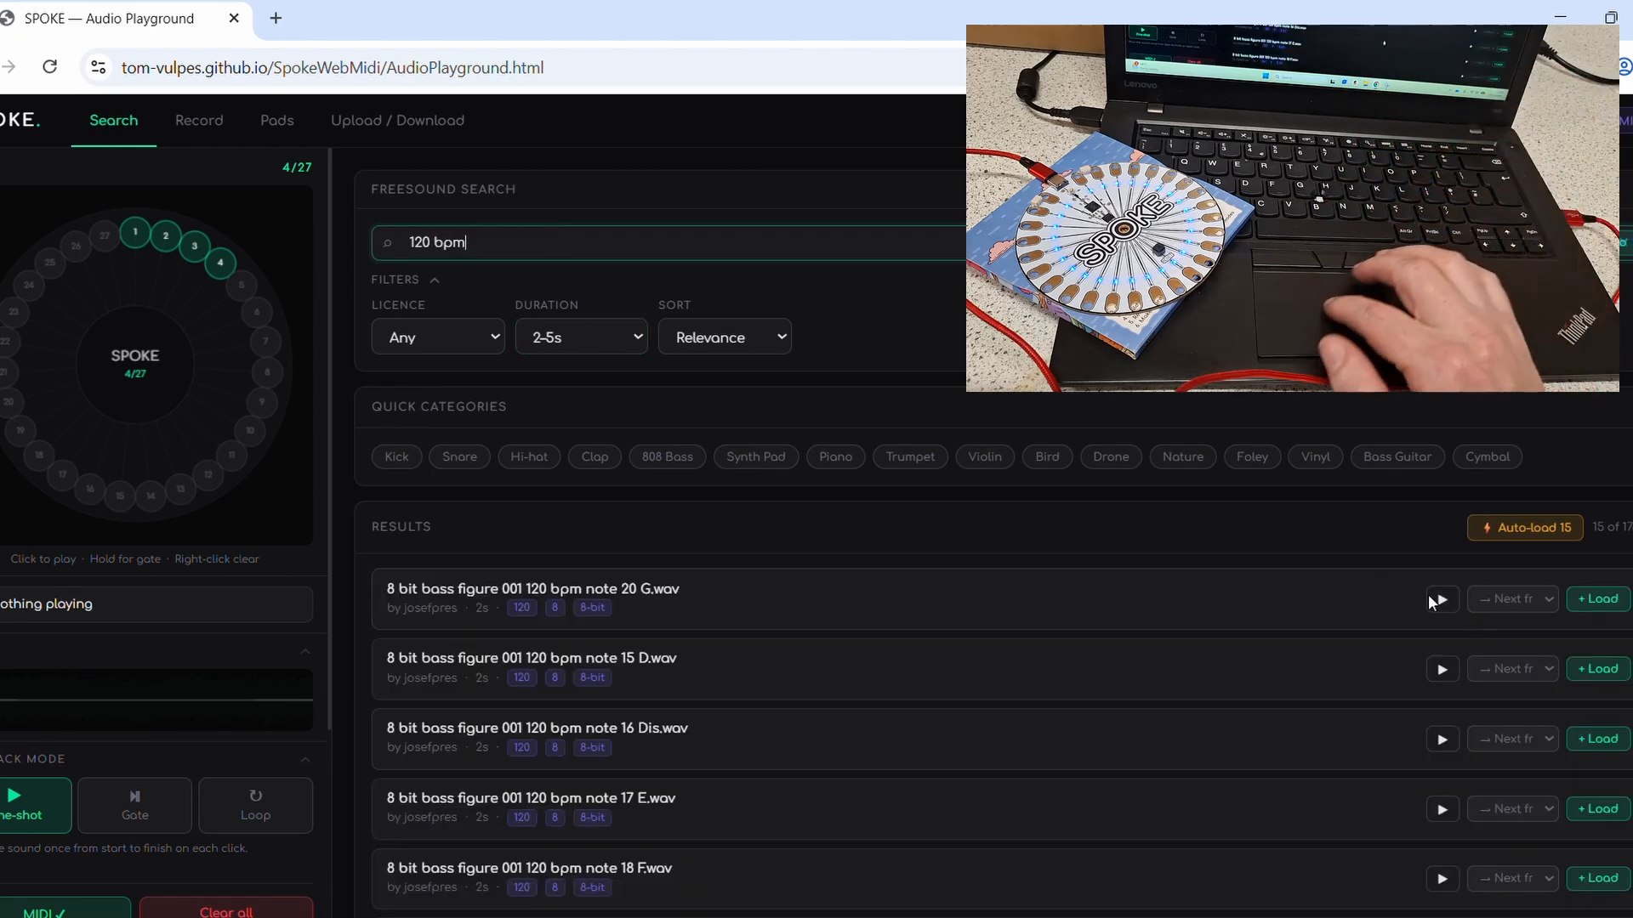
Step: Preview the 8 bit bass figure 001 120 bpm samples in notes 20 G and 15 D and look through the results
left_click(1441, 600)
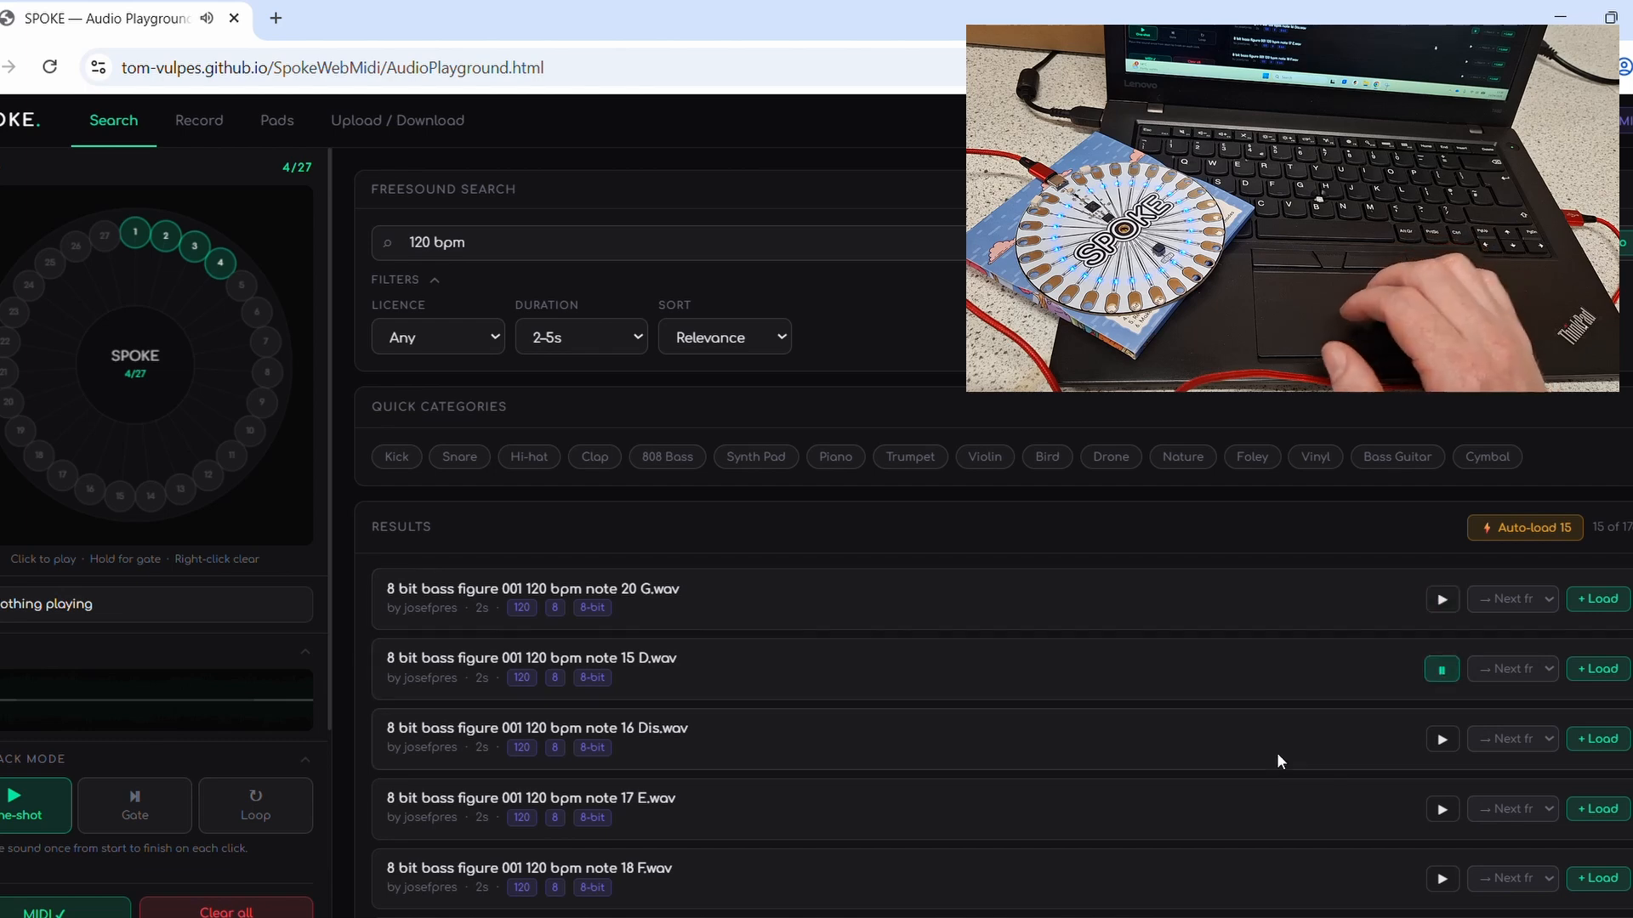
scroll(1278, 753, "down", 7)
scroll(1277, 752, "up", 5)
scroll(1277, 752, "up", 2)
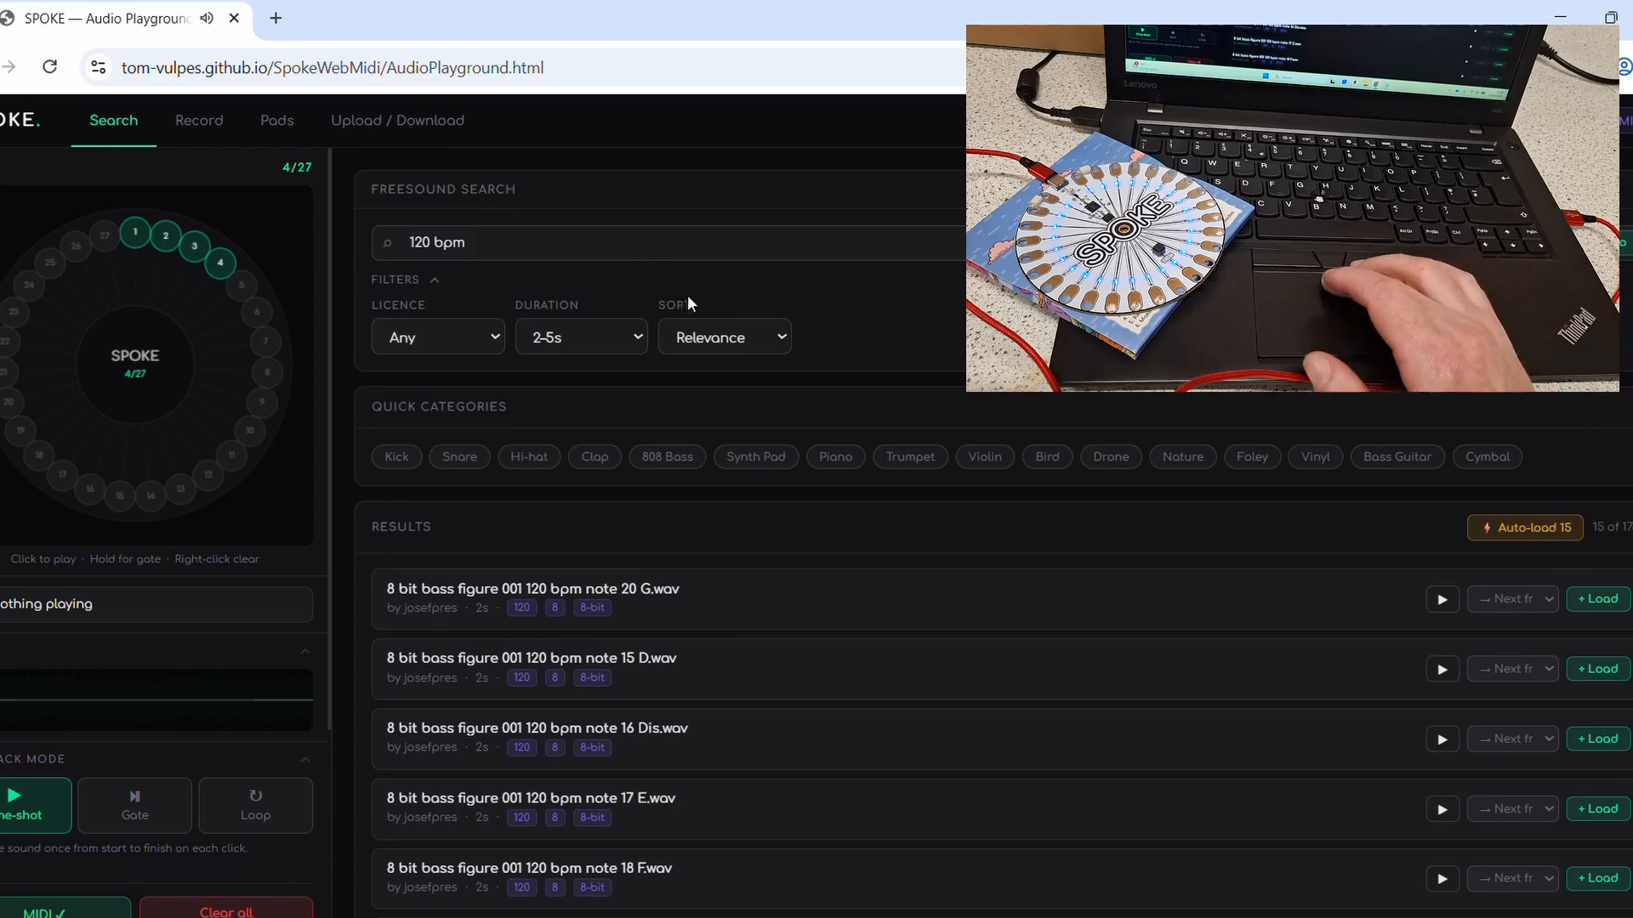
Step: Search Freesound for "120 bpm drum", preview [Drumloop] 120 bpm edm drum loop 022 and load it into the next free pad
left_click(635, 251)
type("dr")
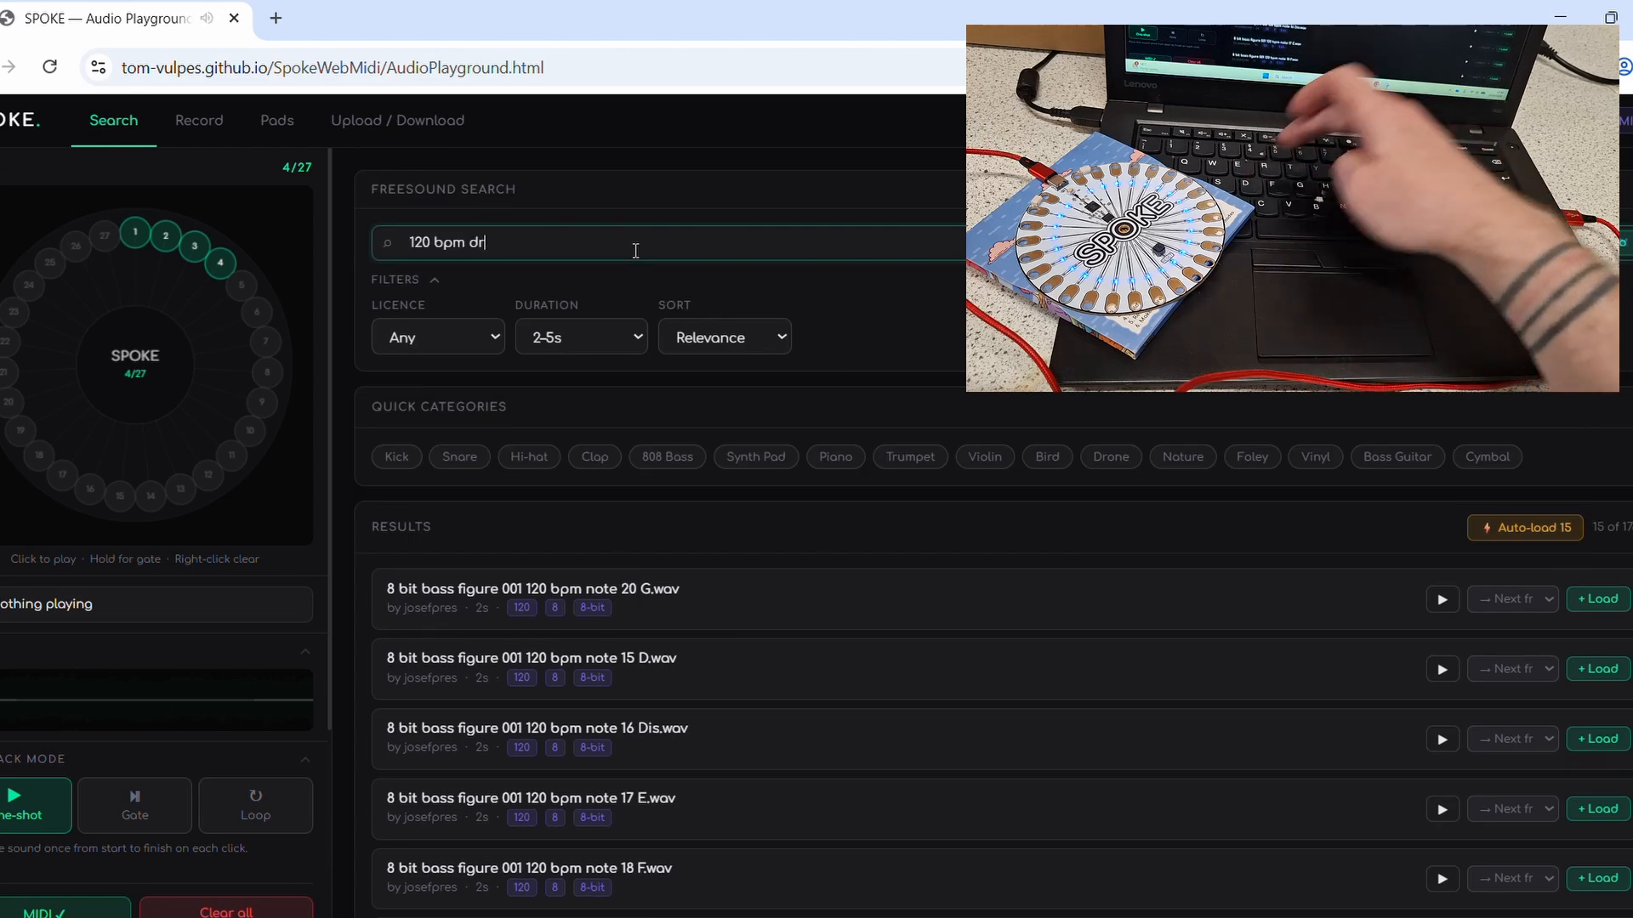
type("um")
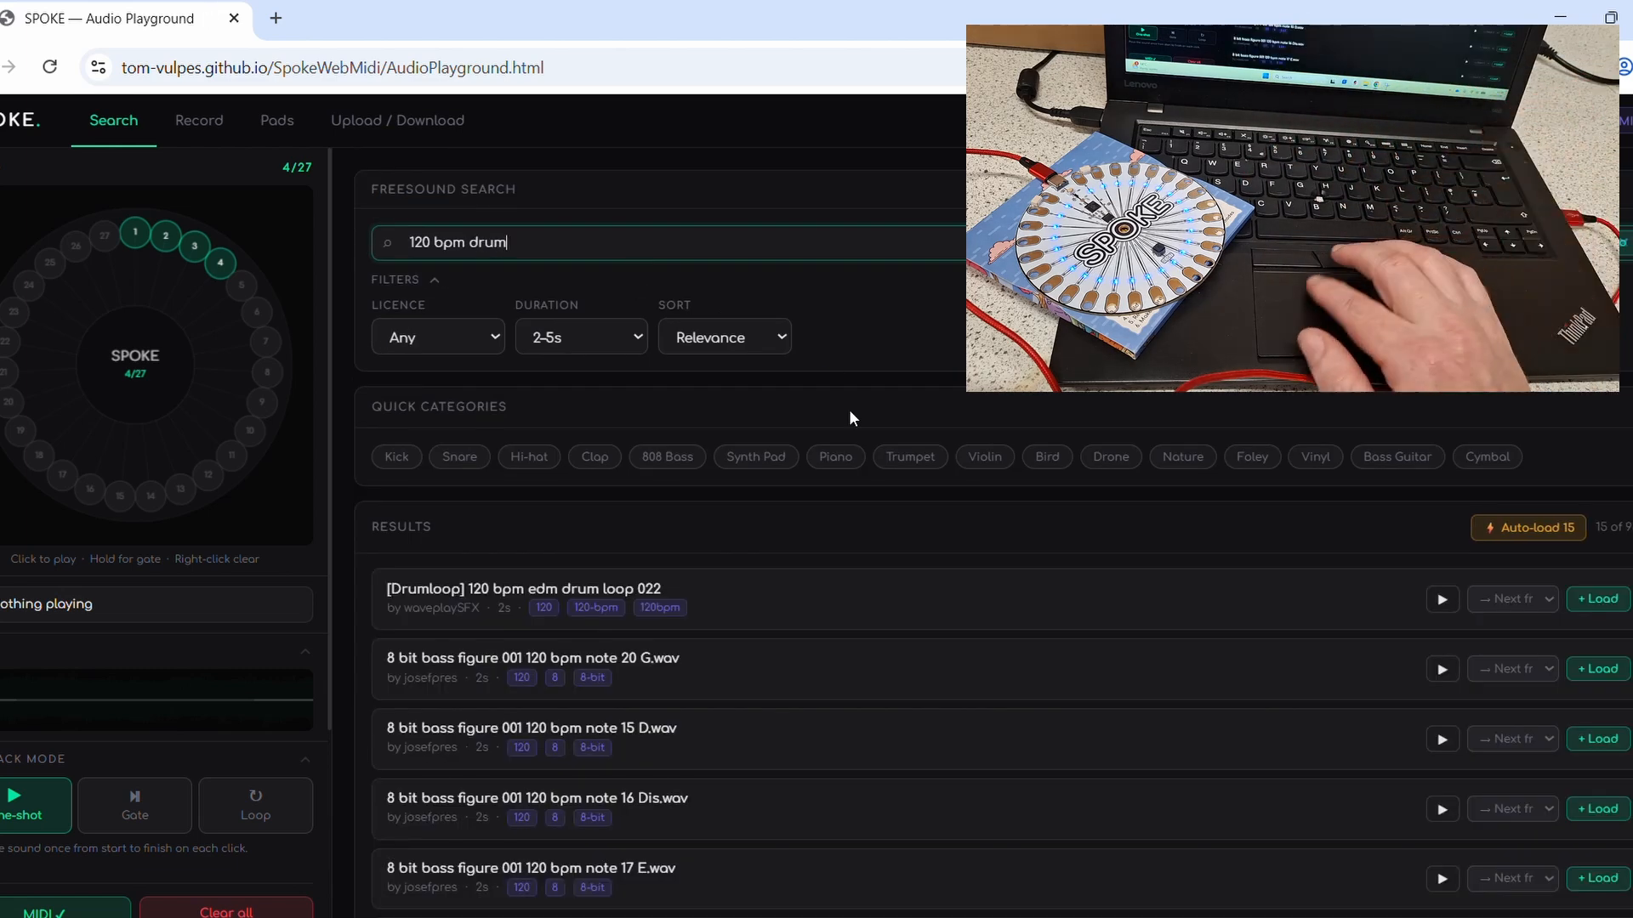
left_click(1440, 601)
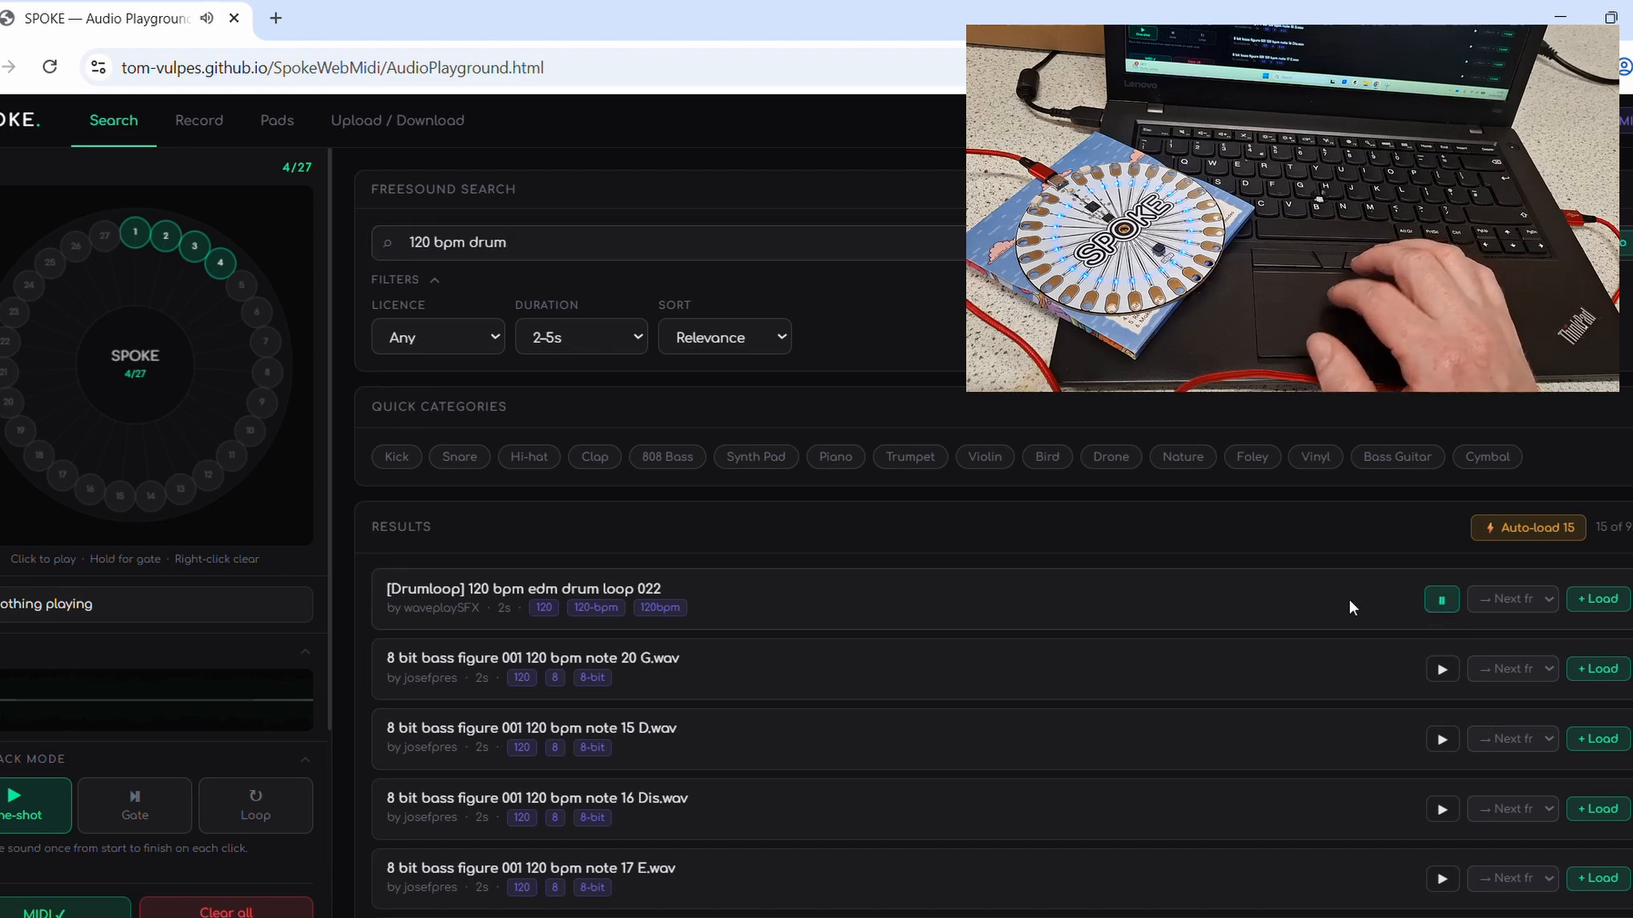
left_click(1598, 600)
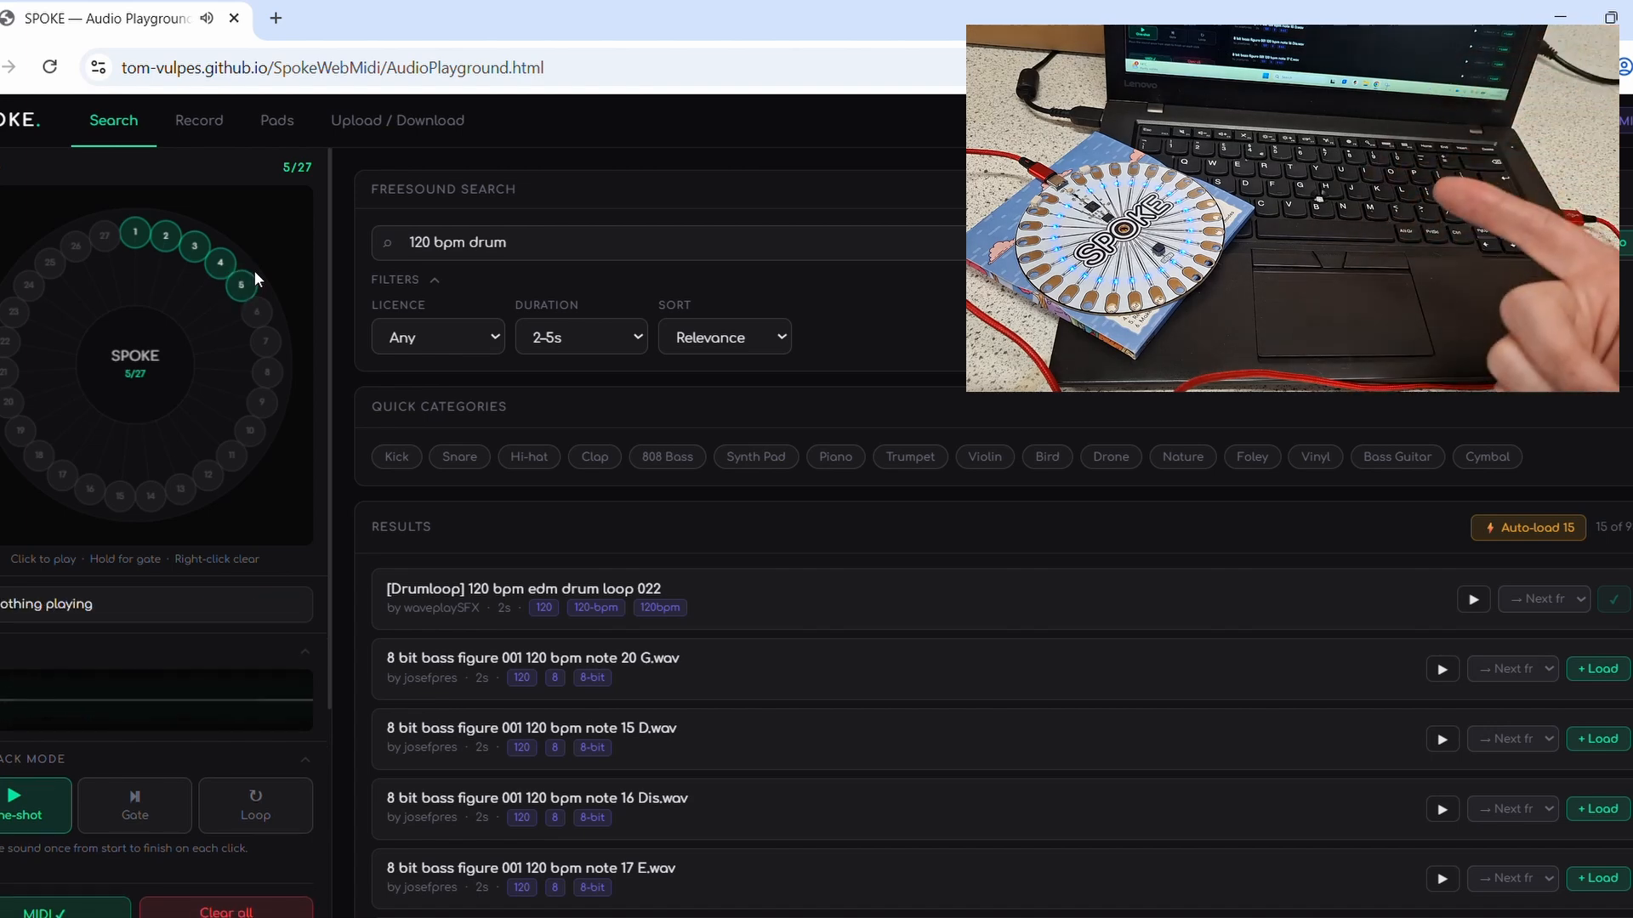
Step: Try the Loop playback mode on pad 5's drum loop and switch the pad to Gate mode
left_click(278, 122)
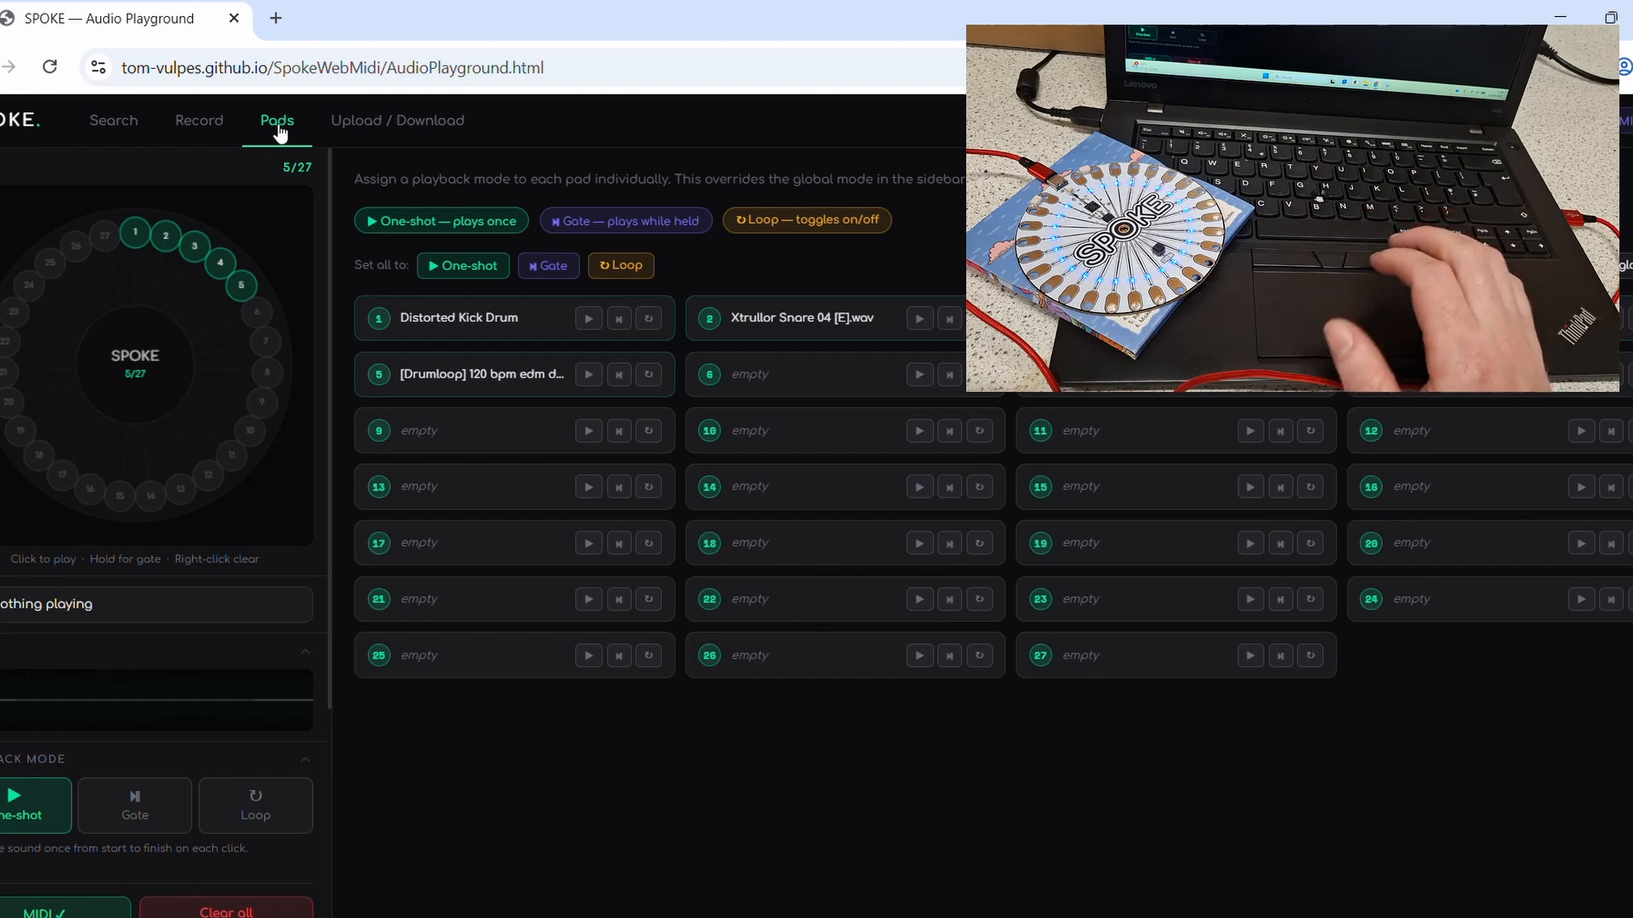
left_click(650, 381)
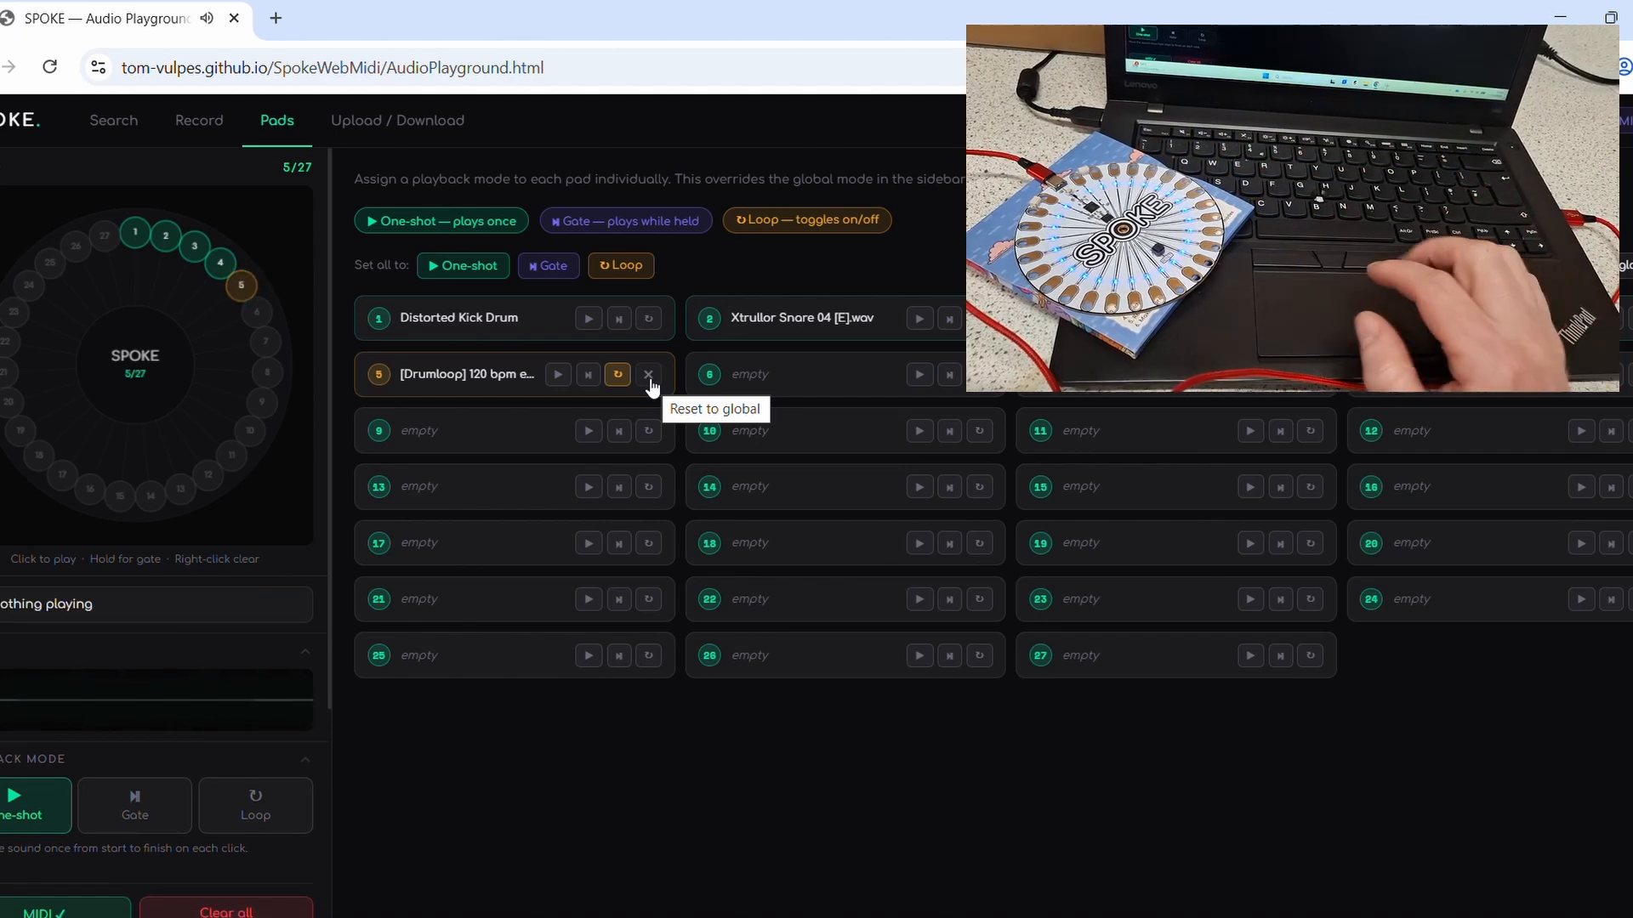
left_click(589, 376)
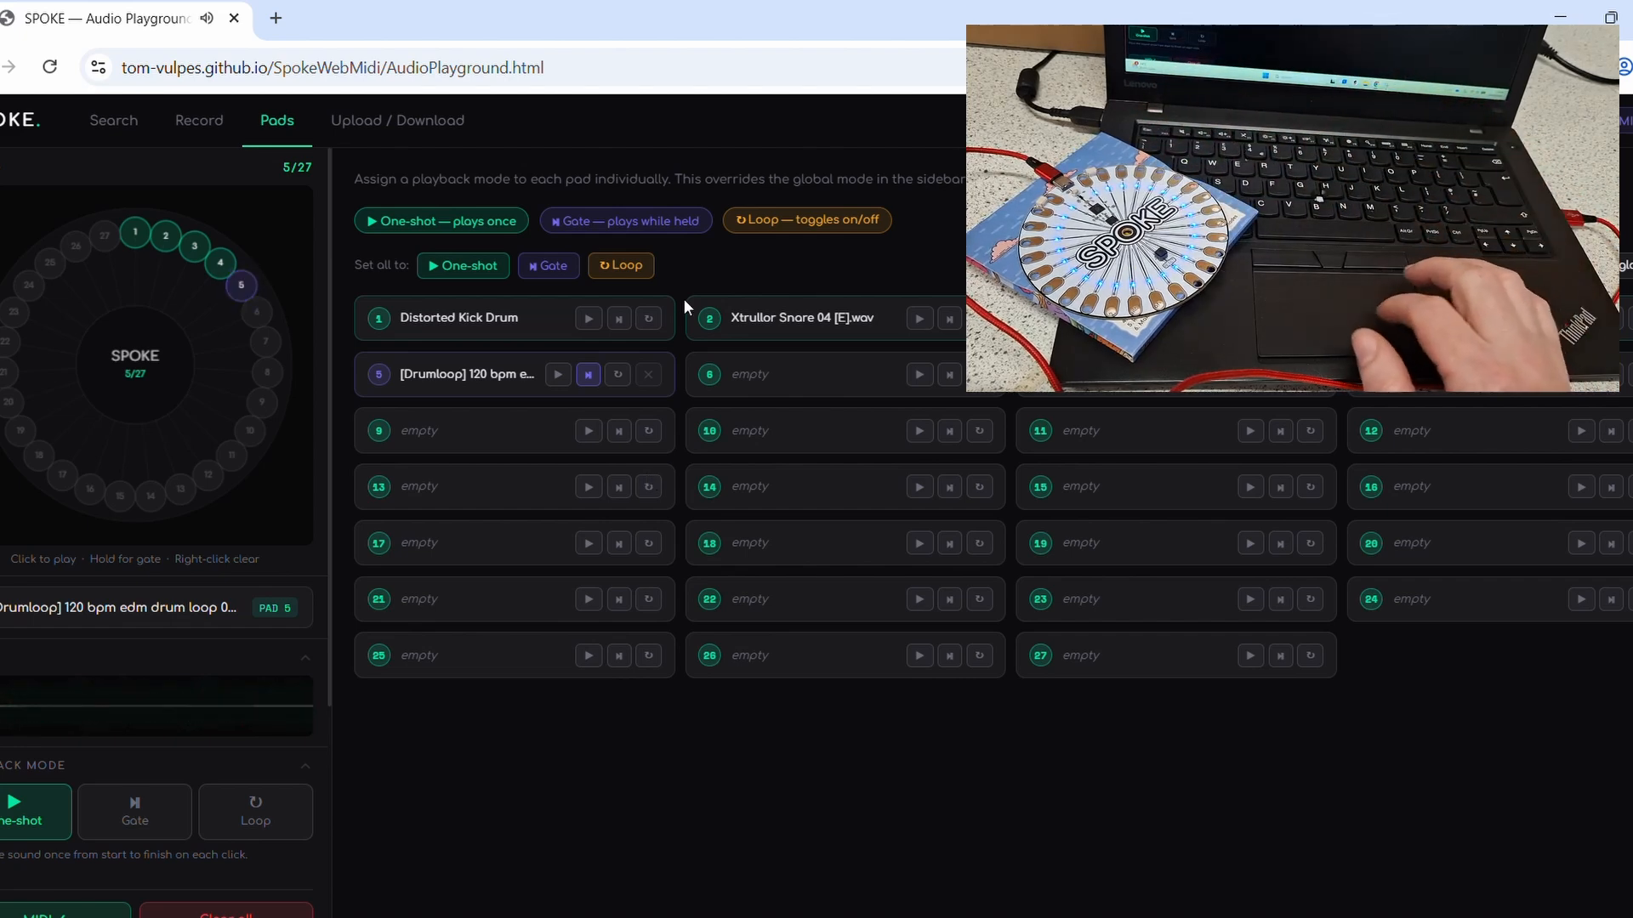
Step: Record a short microphone clip, assign it to pad 6 and play it back
left_click(192, 121)
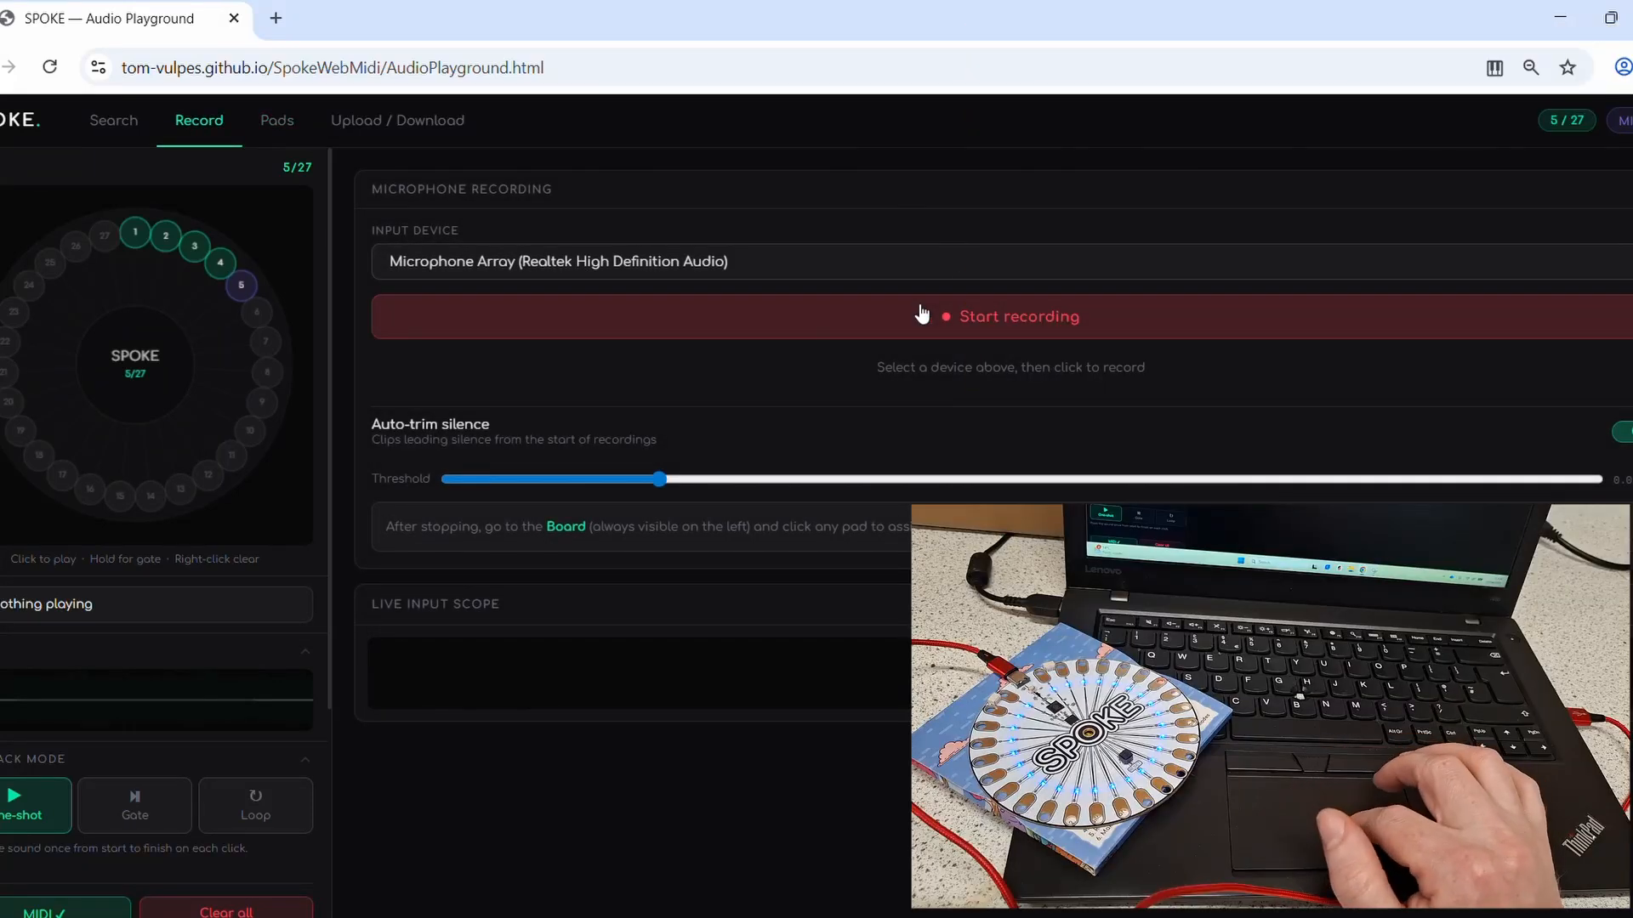
left_click(915, 318)
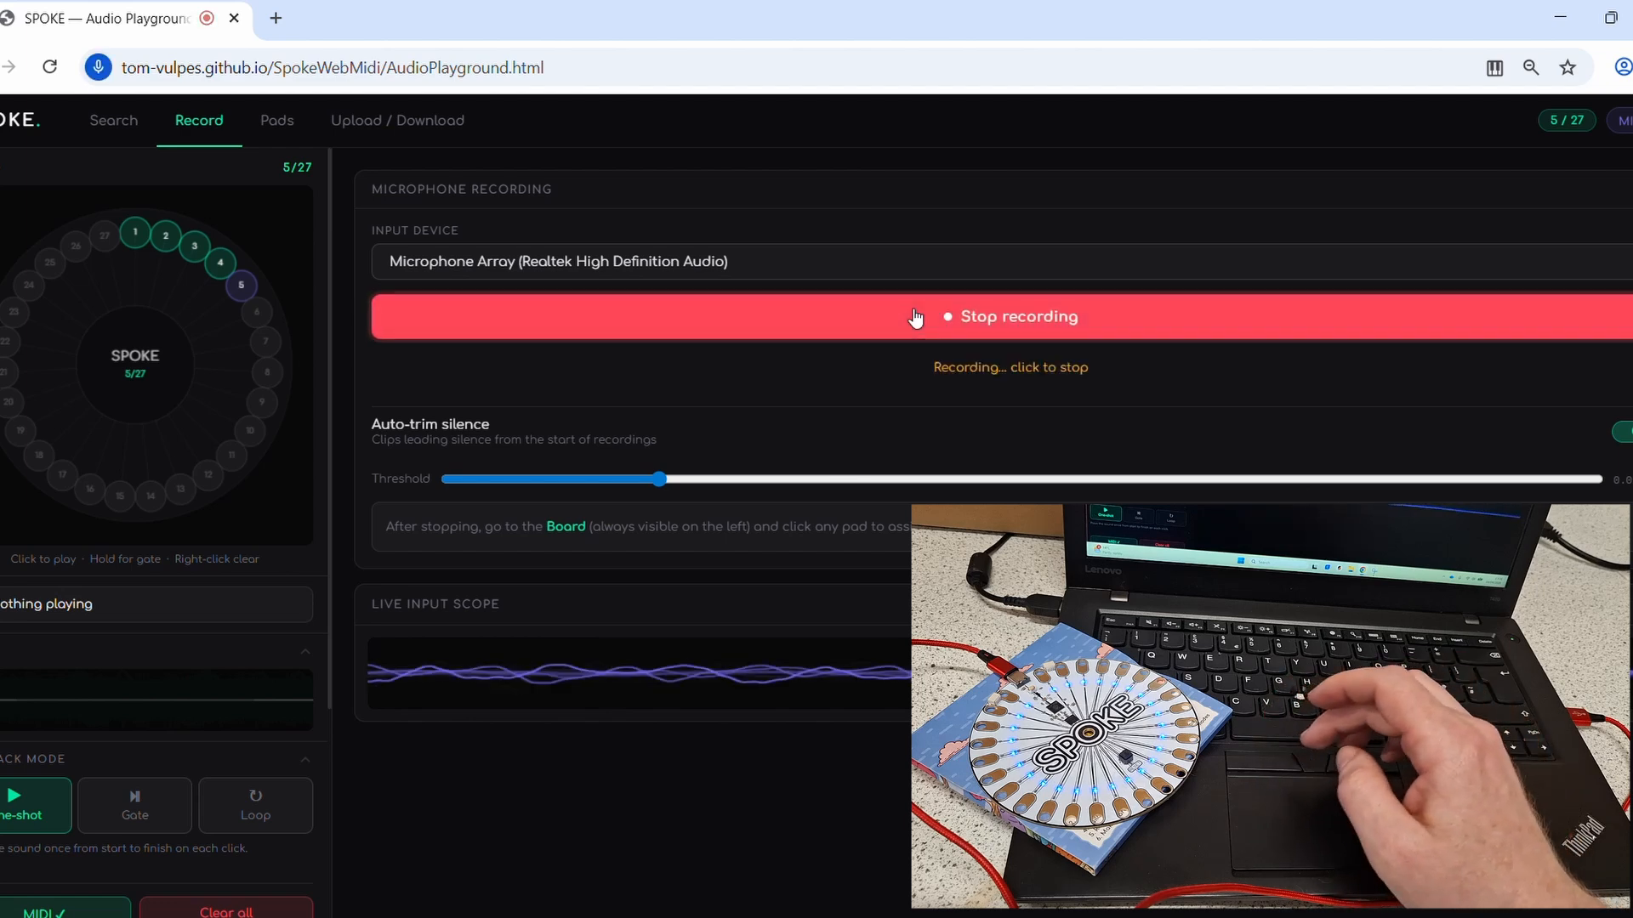
left_click(915, 318)
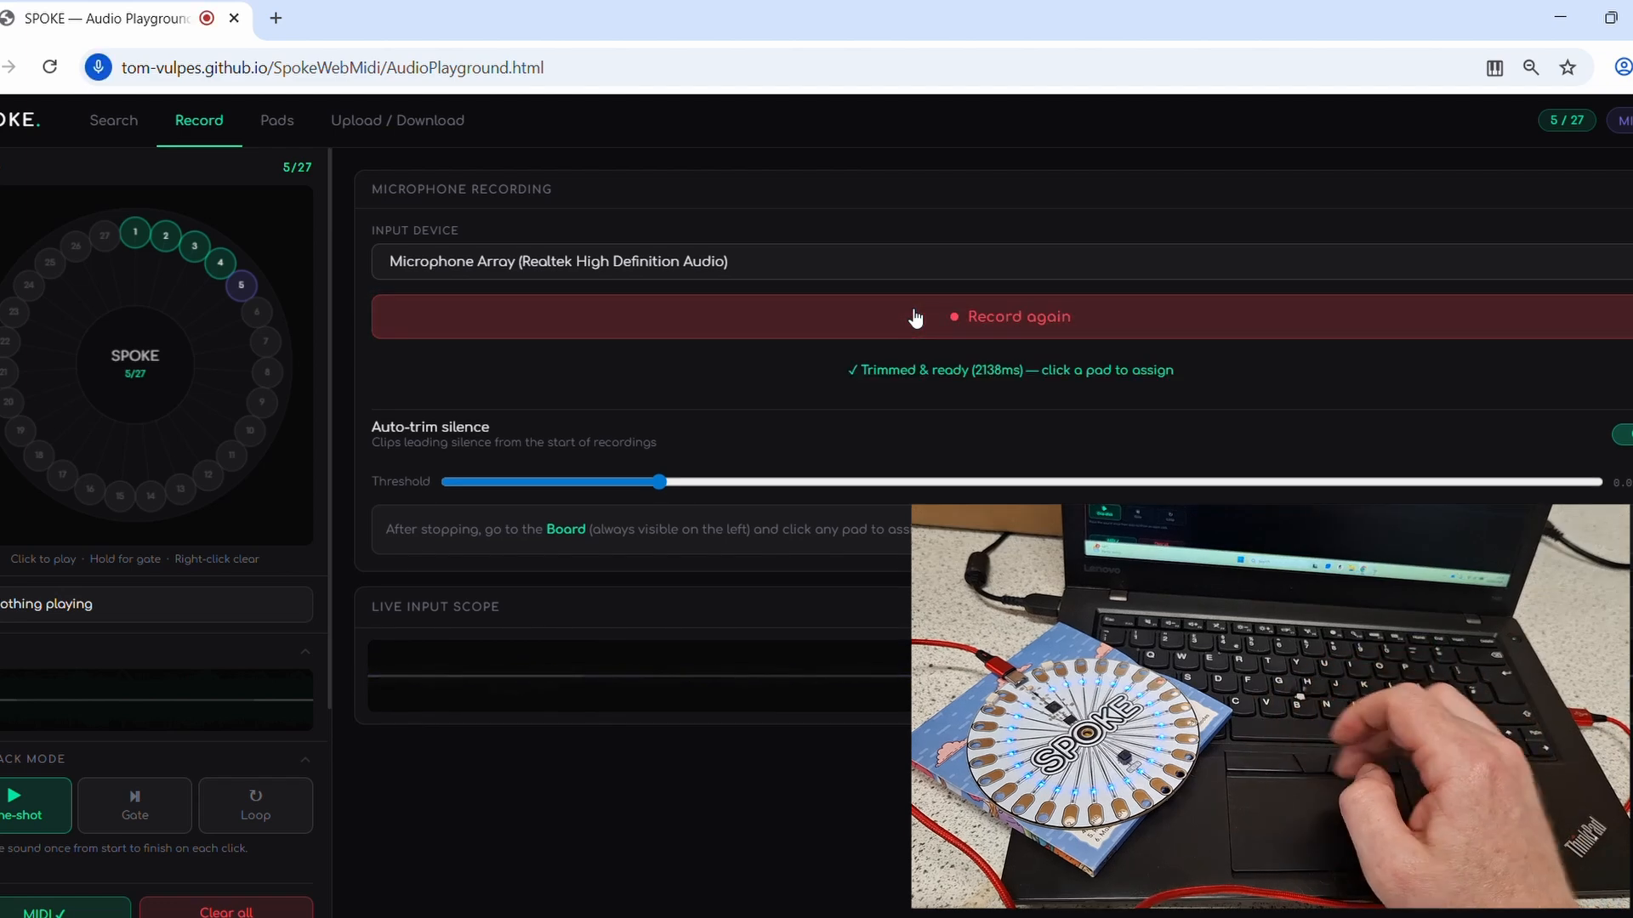
left_click(257, 314)
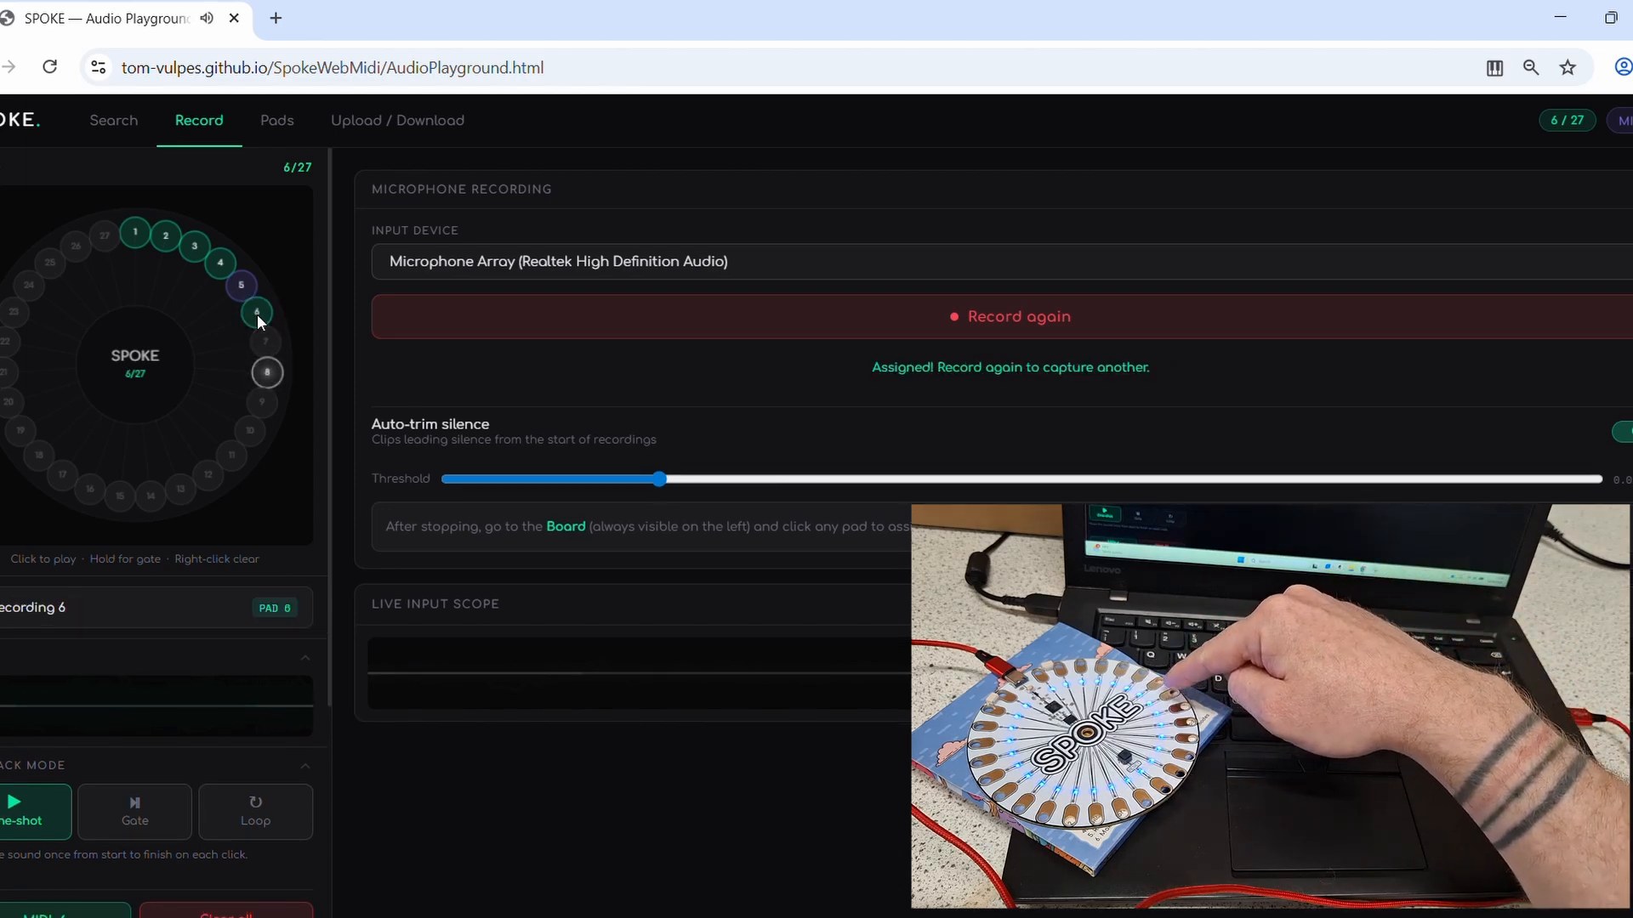
left_click(257, 314)
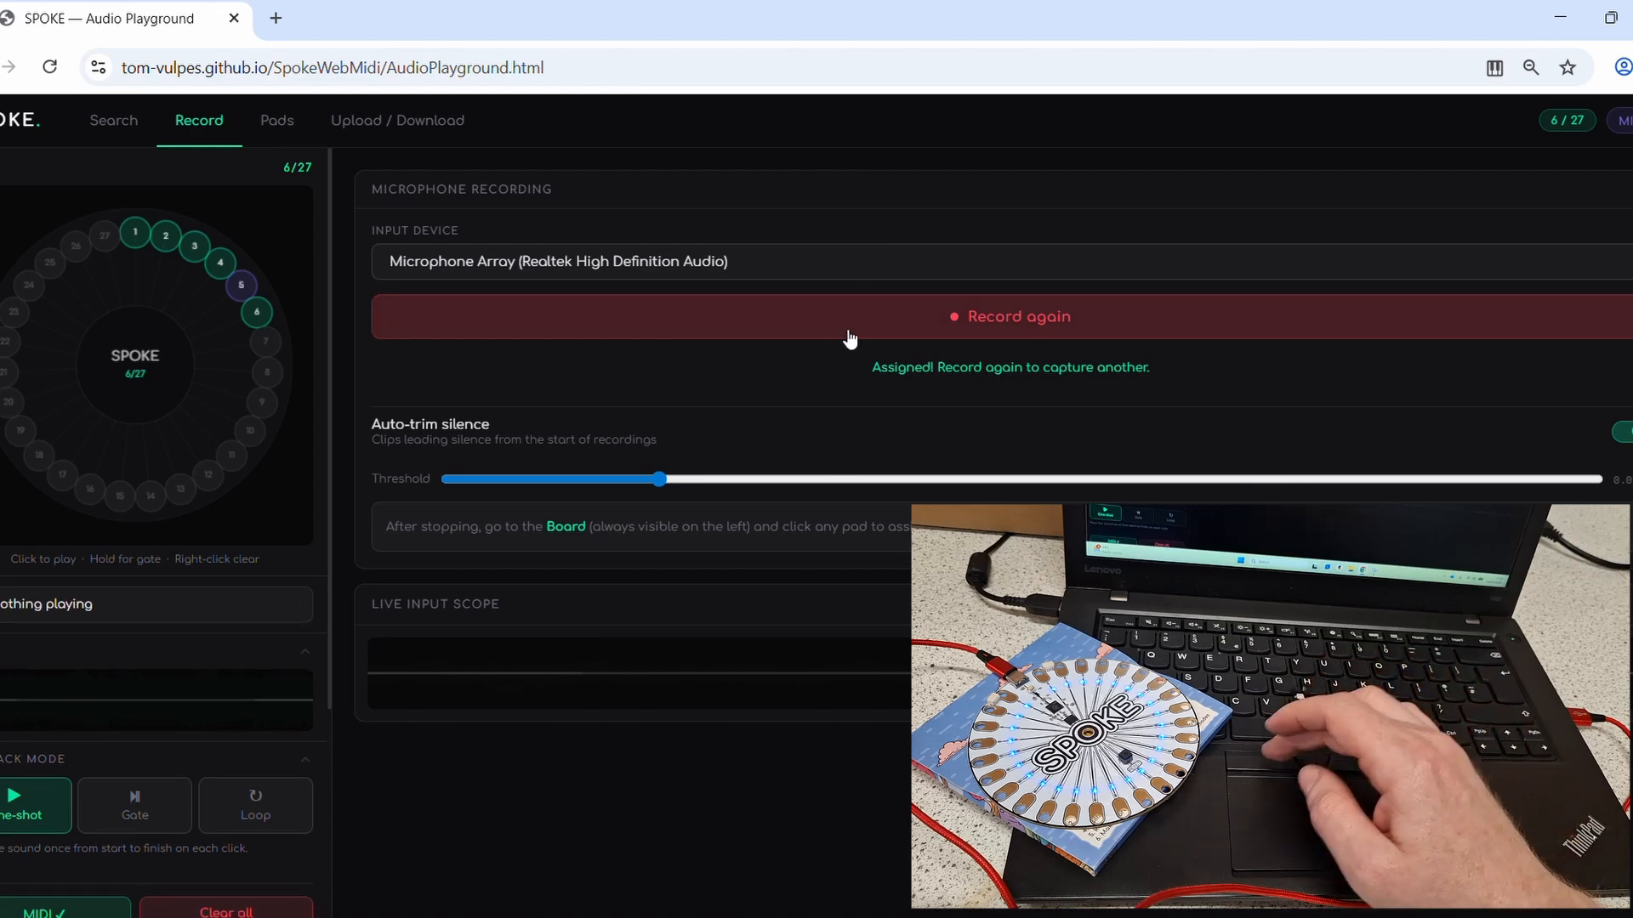
Step: Record two more short microphone clips and assign them to pads 7 and 8
left_click(850, 339)
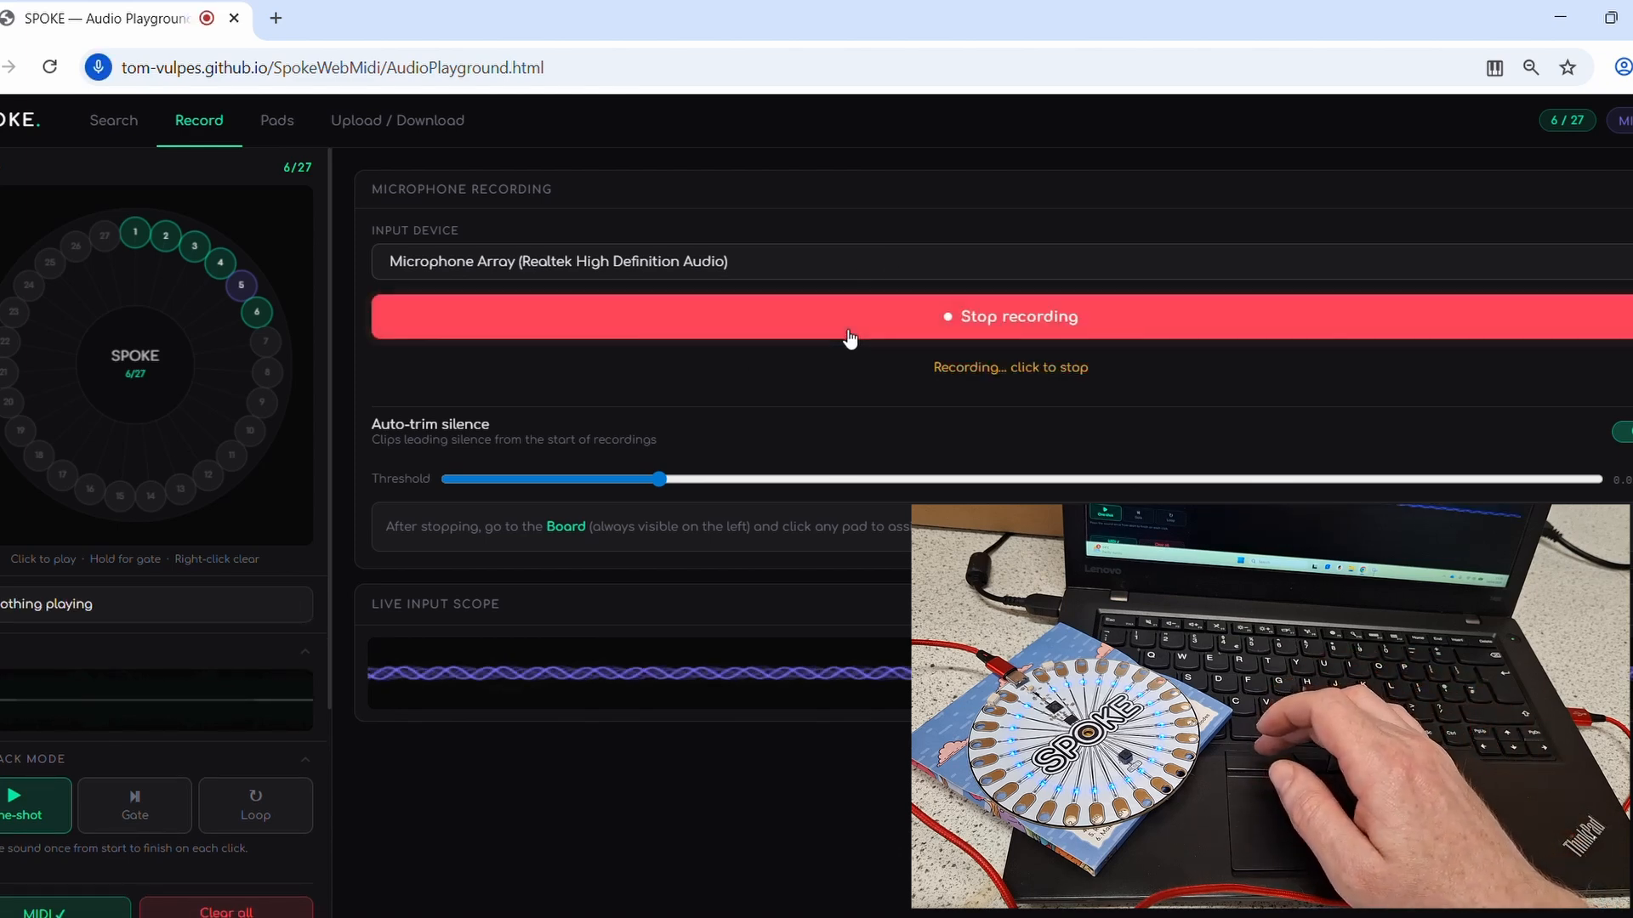
left_click(850, 338)
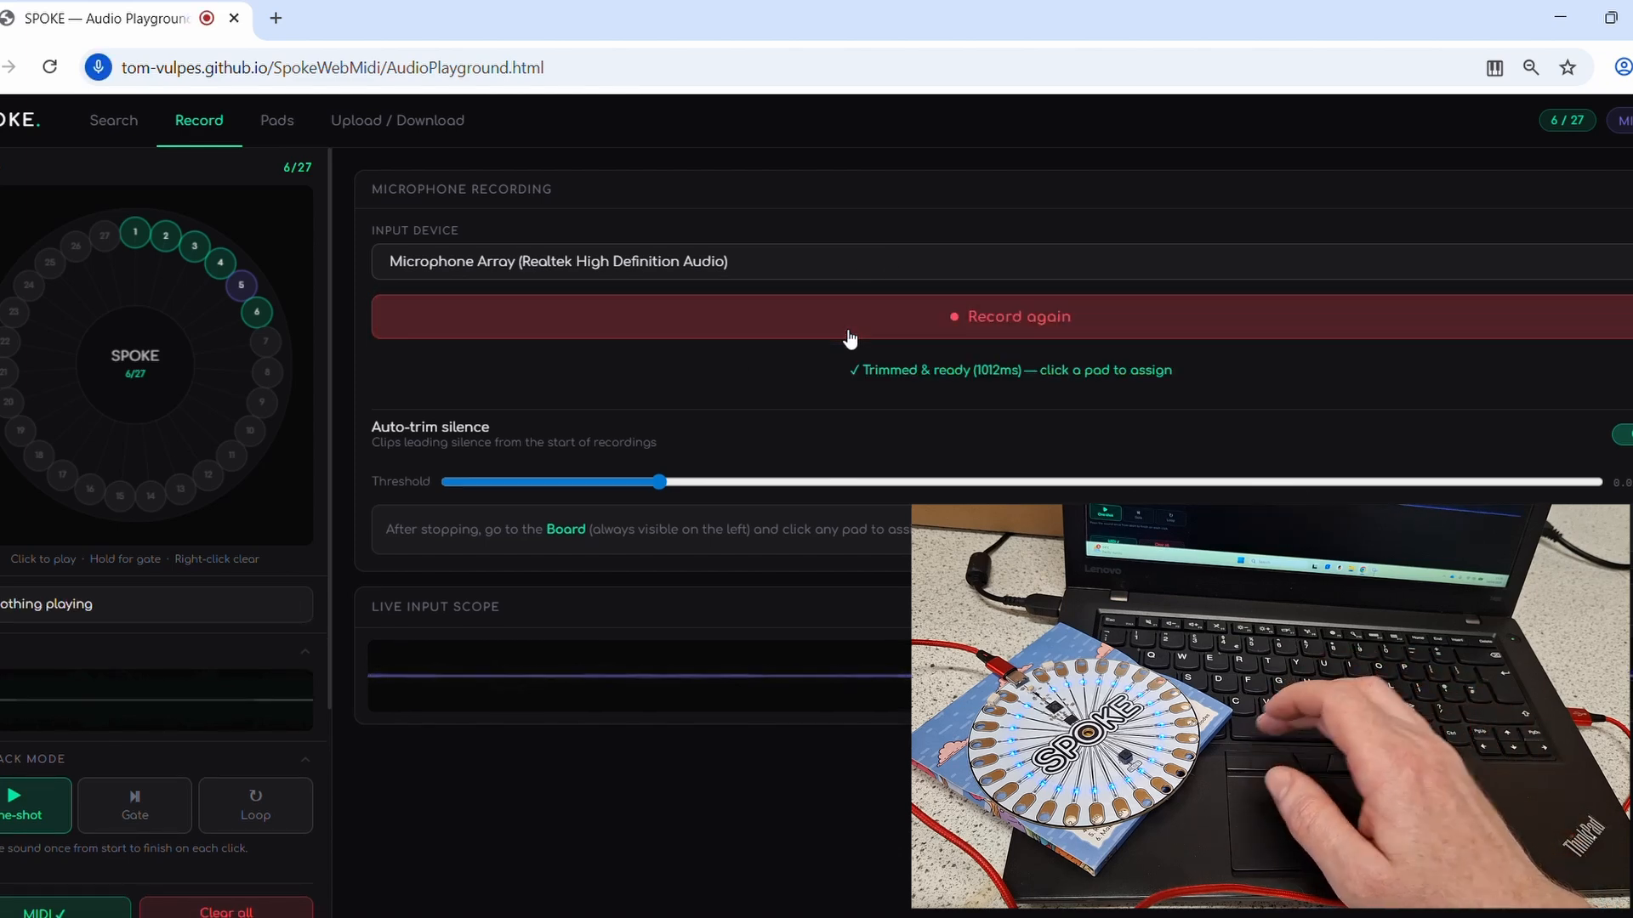
left_click(264, 342)
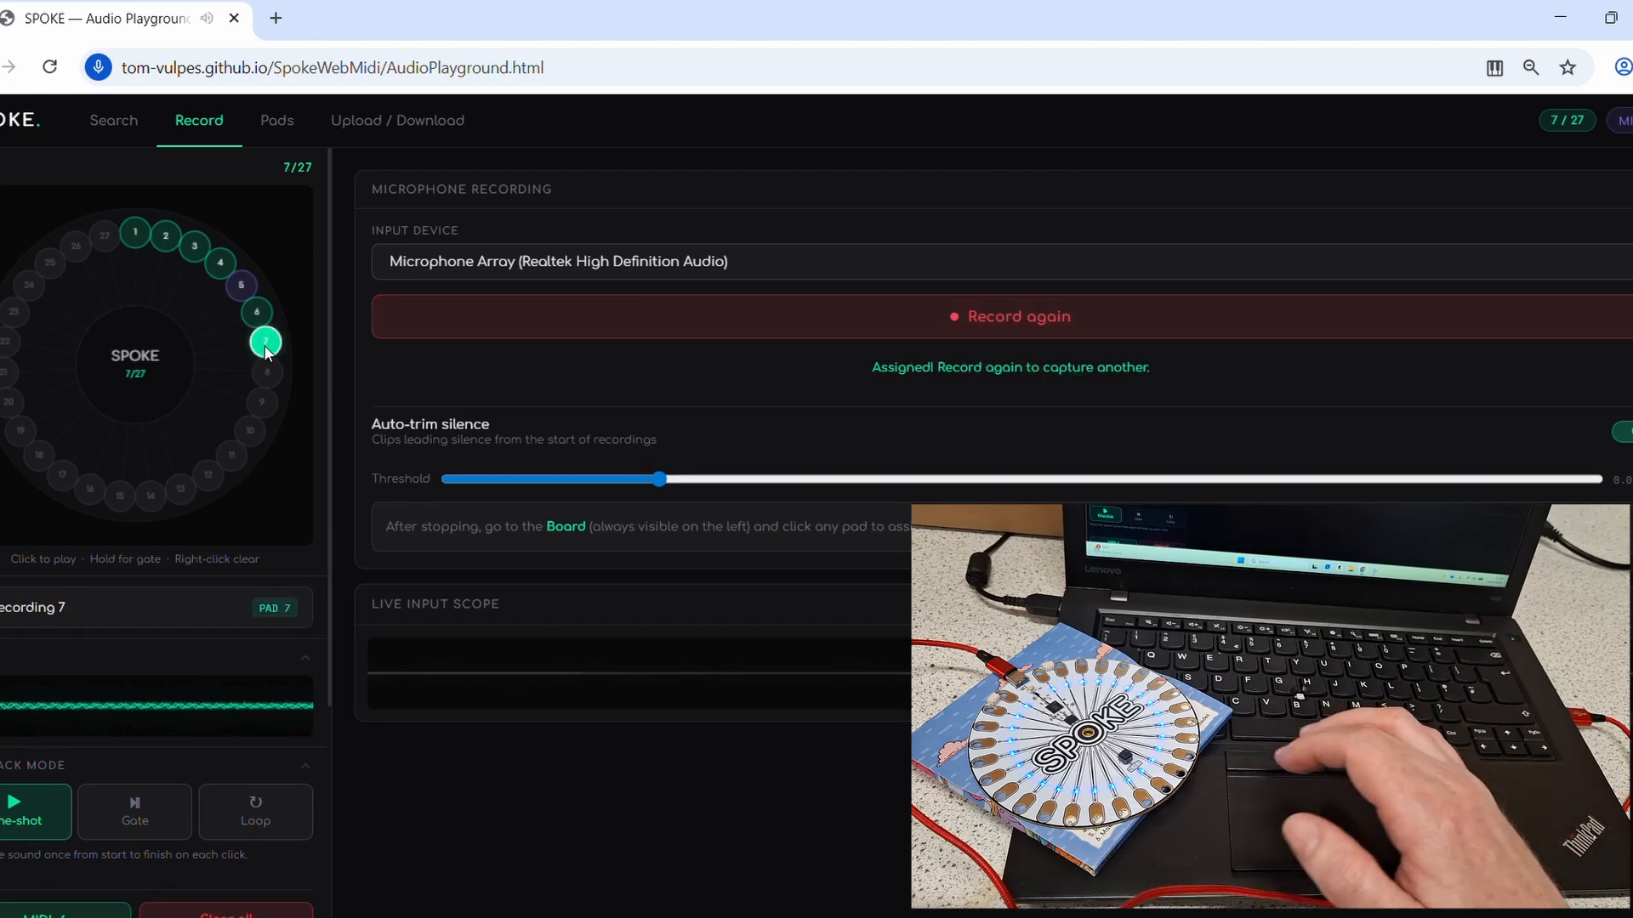
left_click(705, 322)
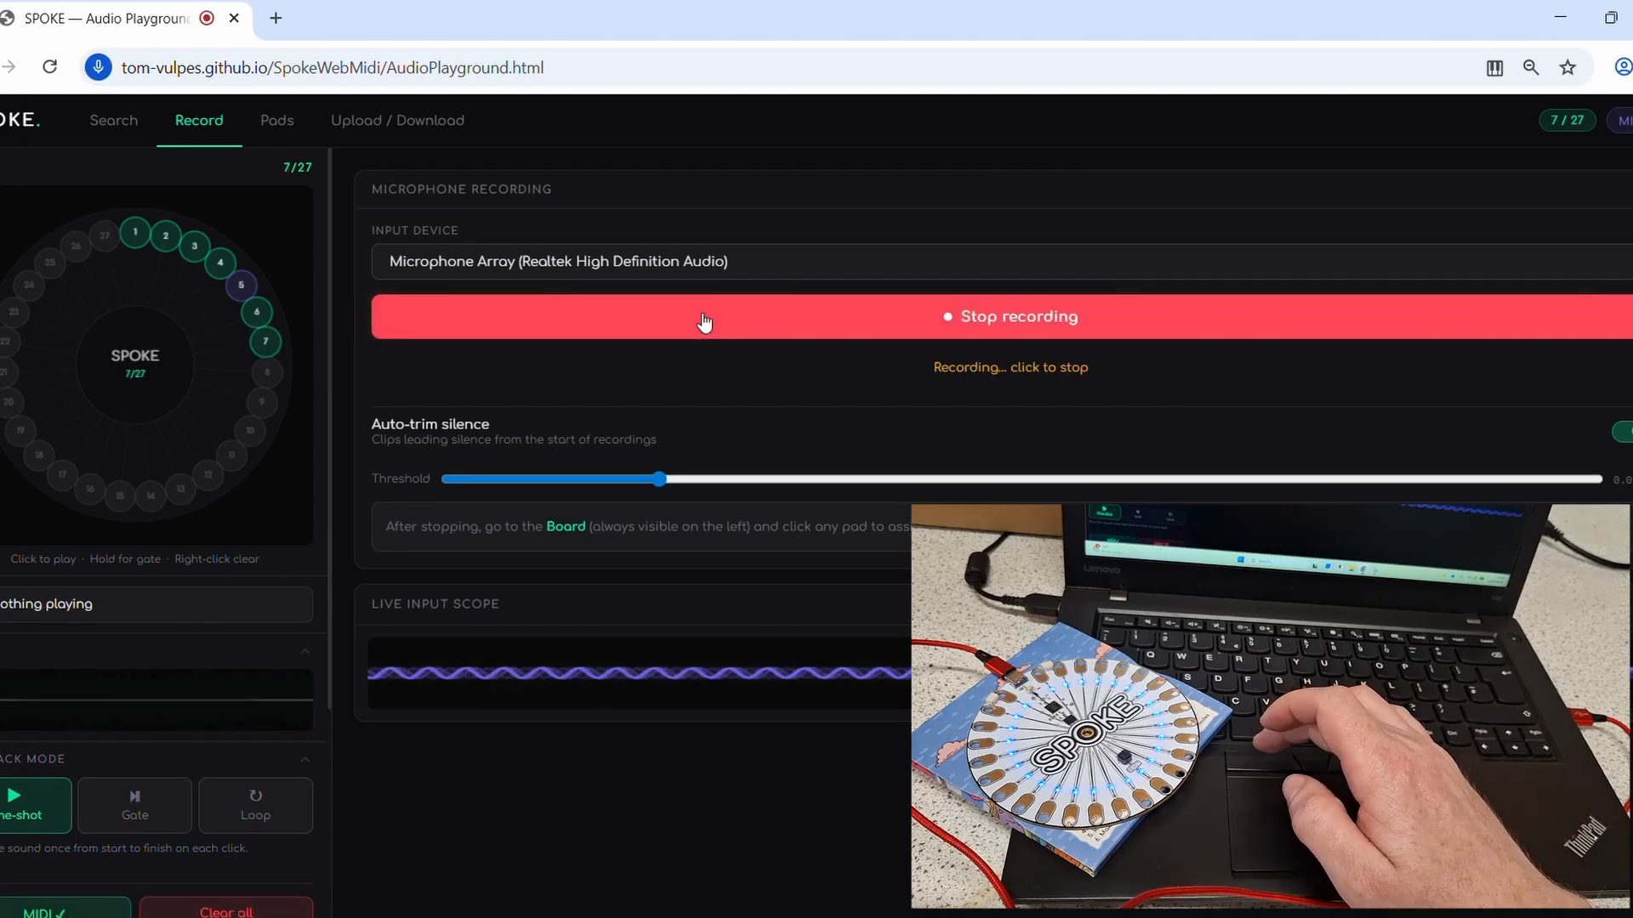
left_click(704, 321)
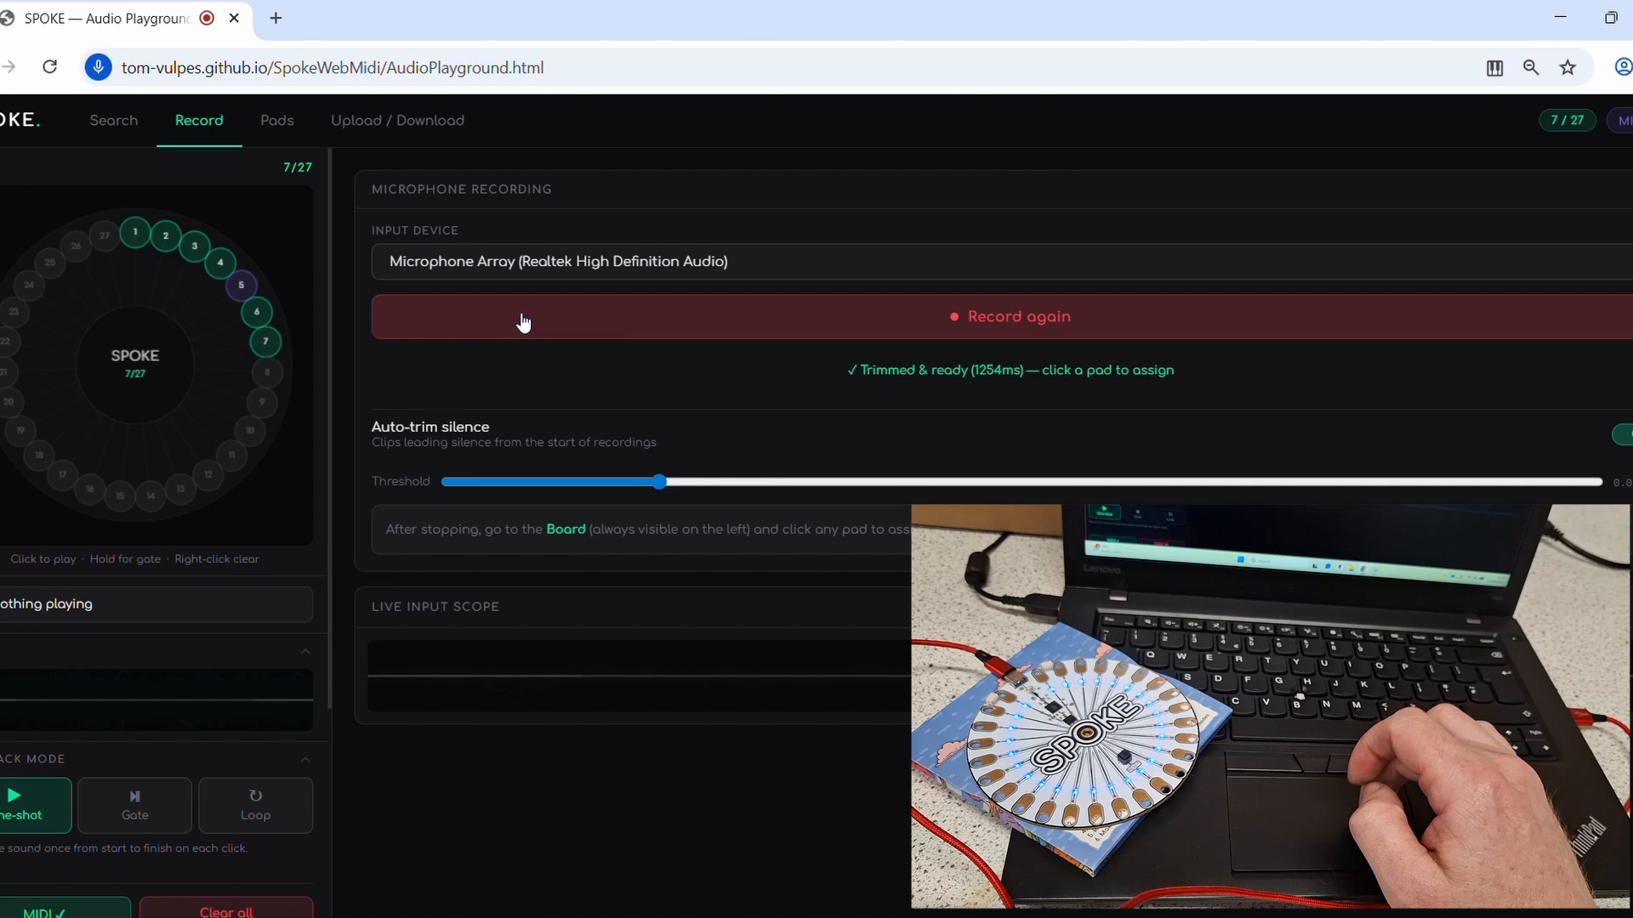
left_click(263, 376)
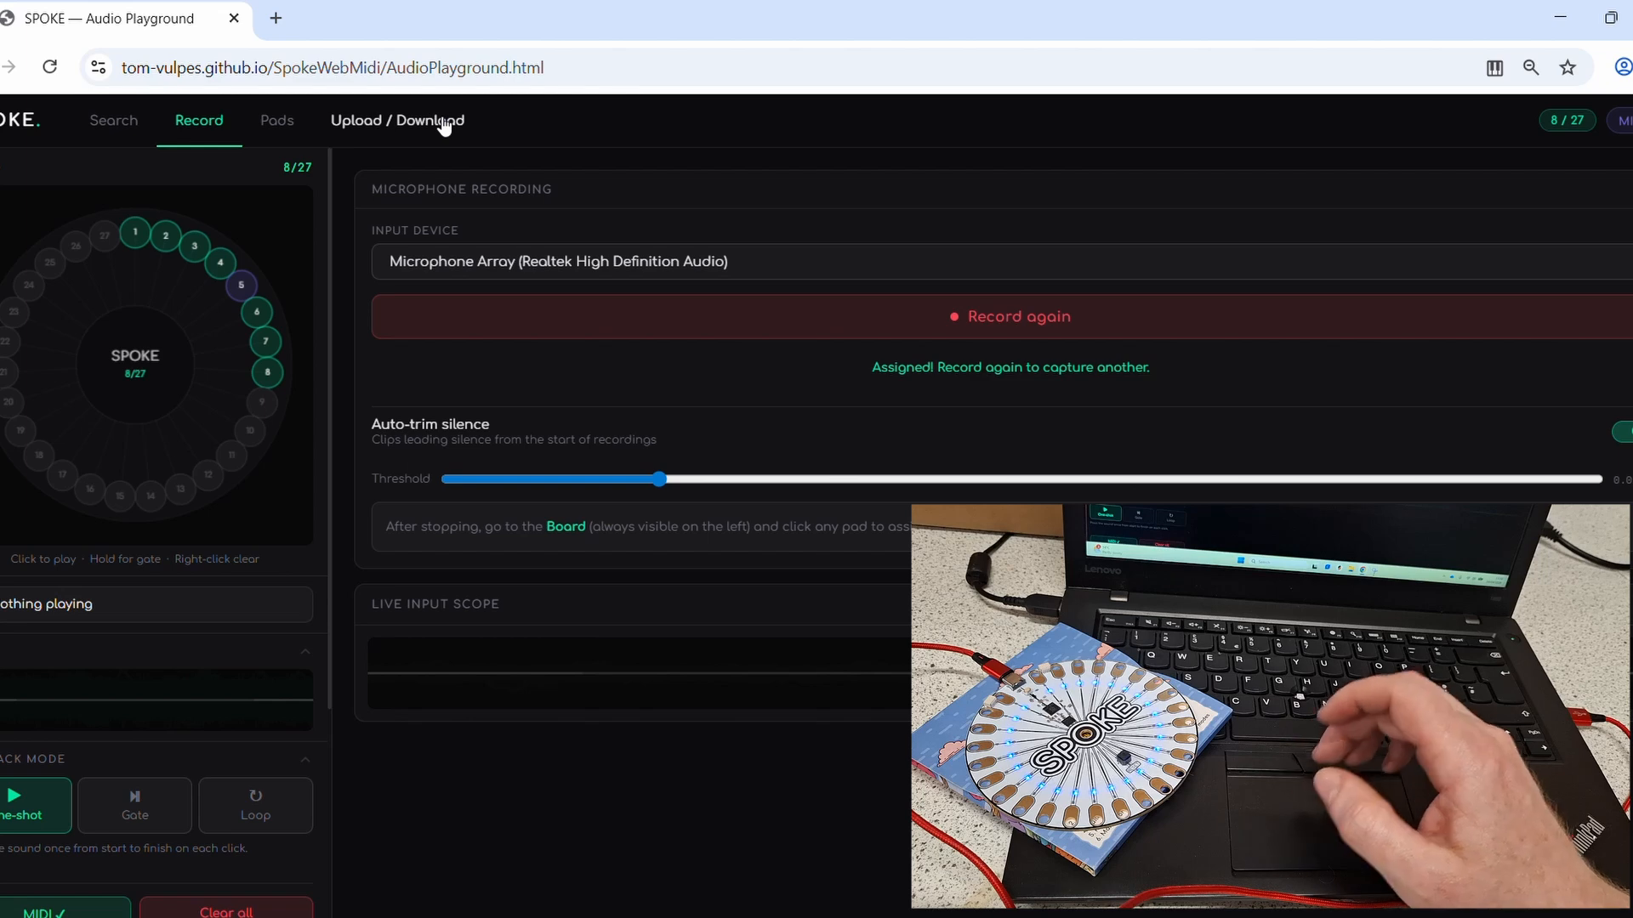
Step: Search the Piano quick category on Freesound with the duration filter set to 0–2s
left_click(113, 122)
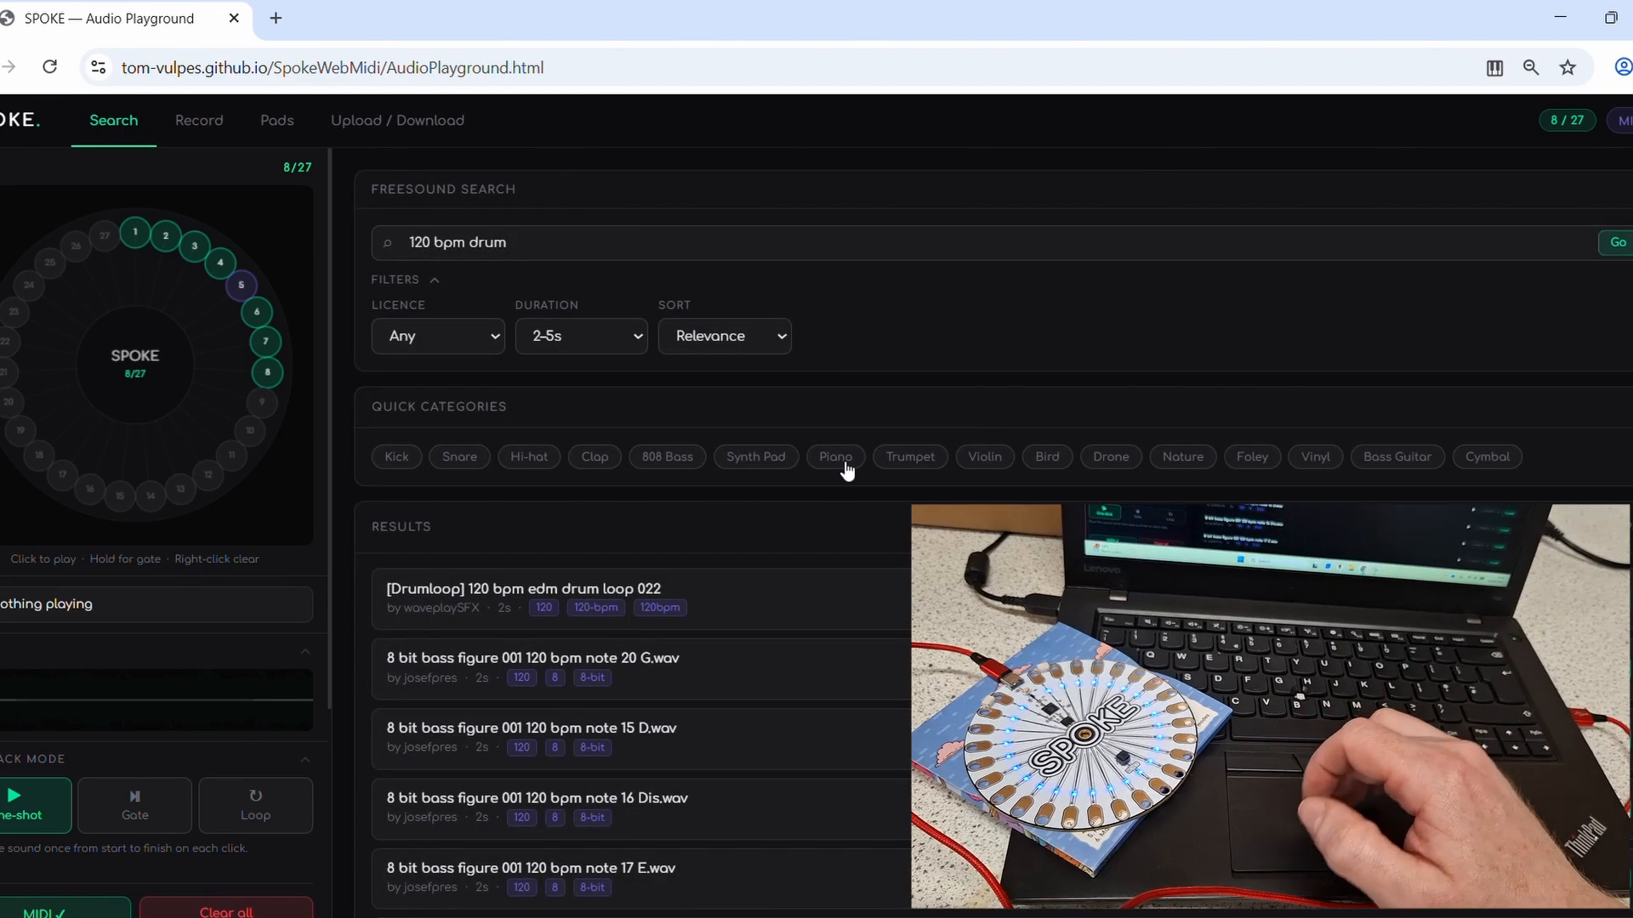
left_click(845, 464)
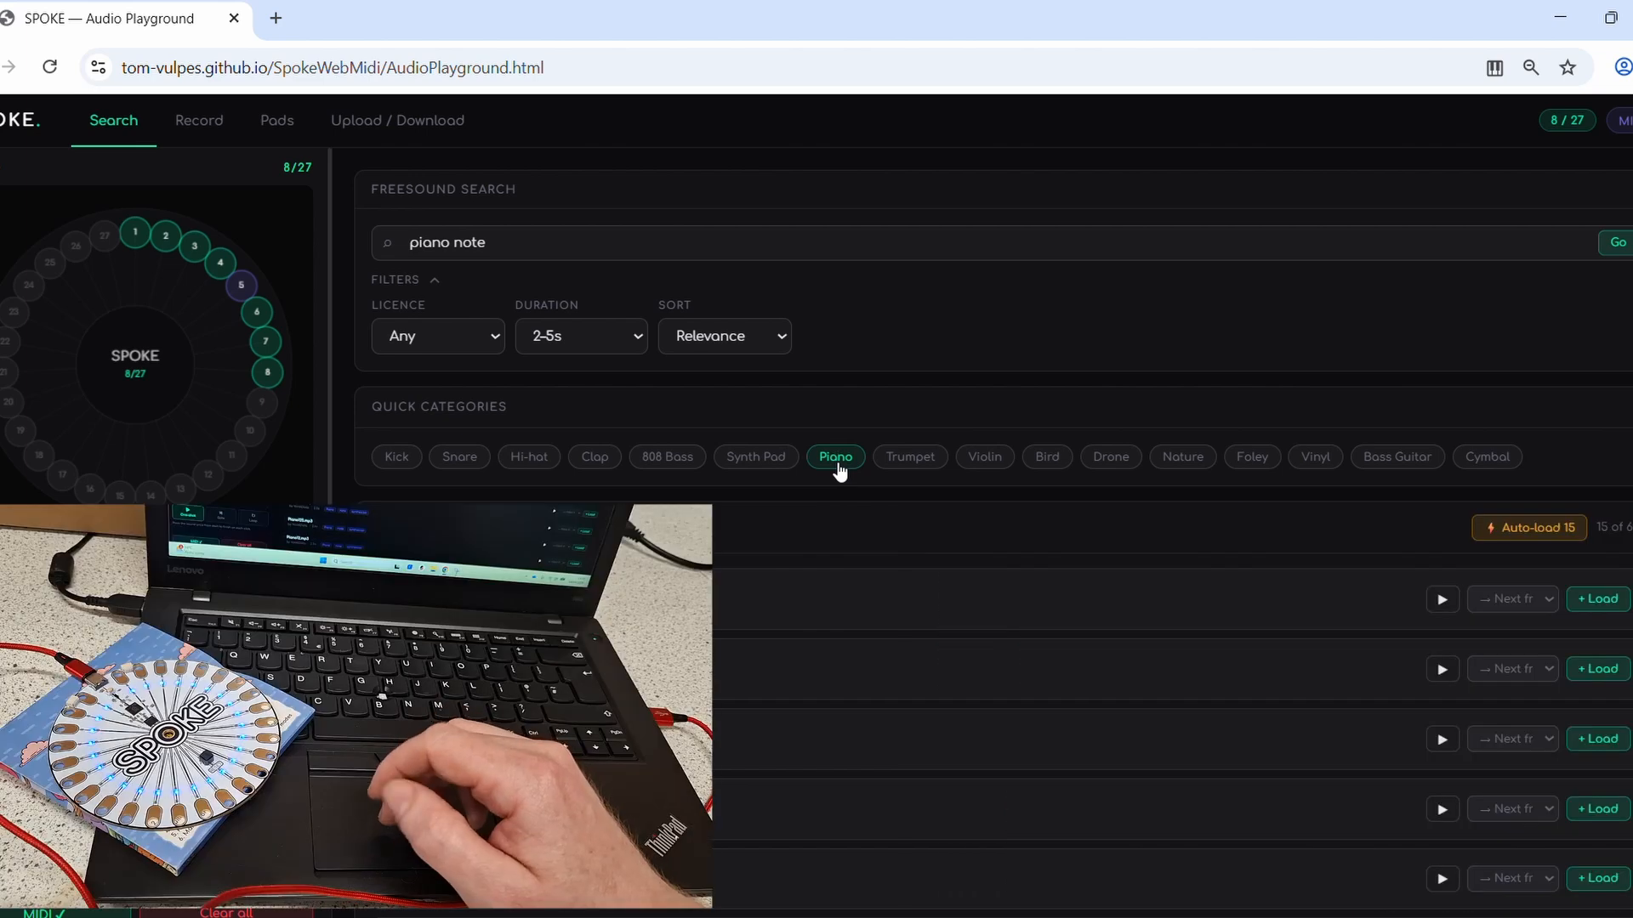
left_click(568, 329)
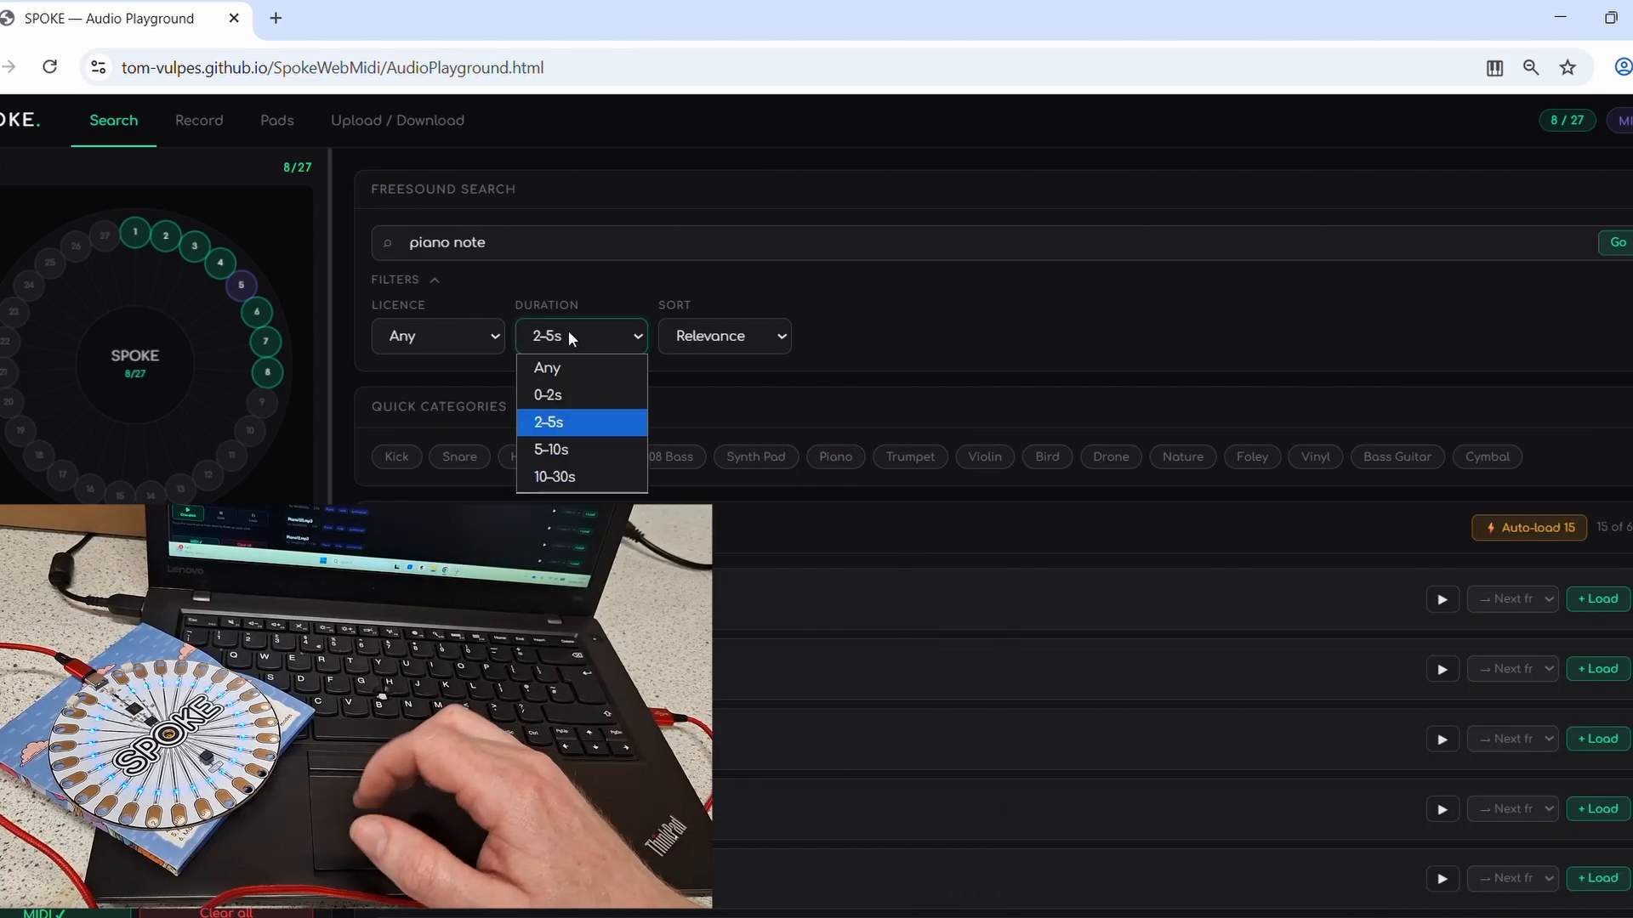
left_click(592, 394)
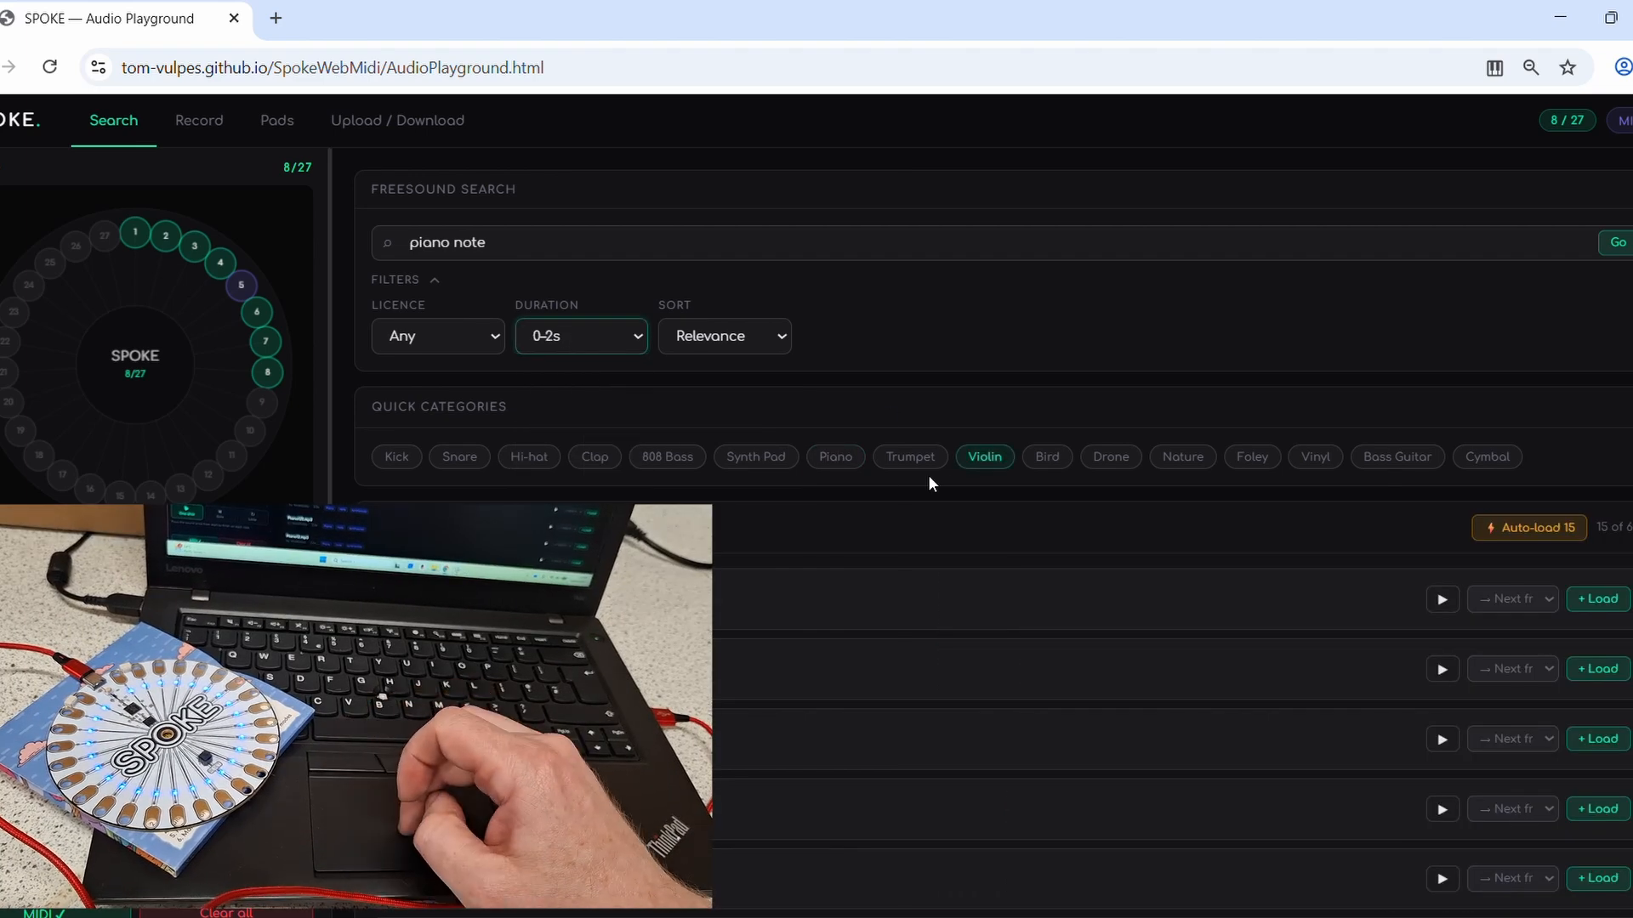
left_click(850, 466)
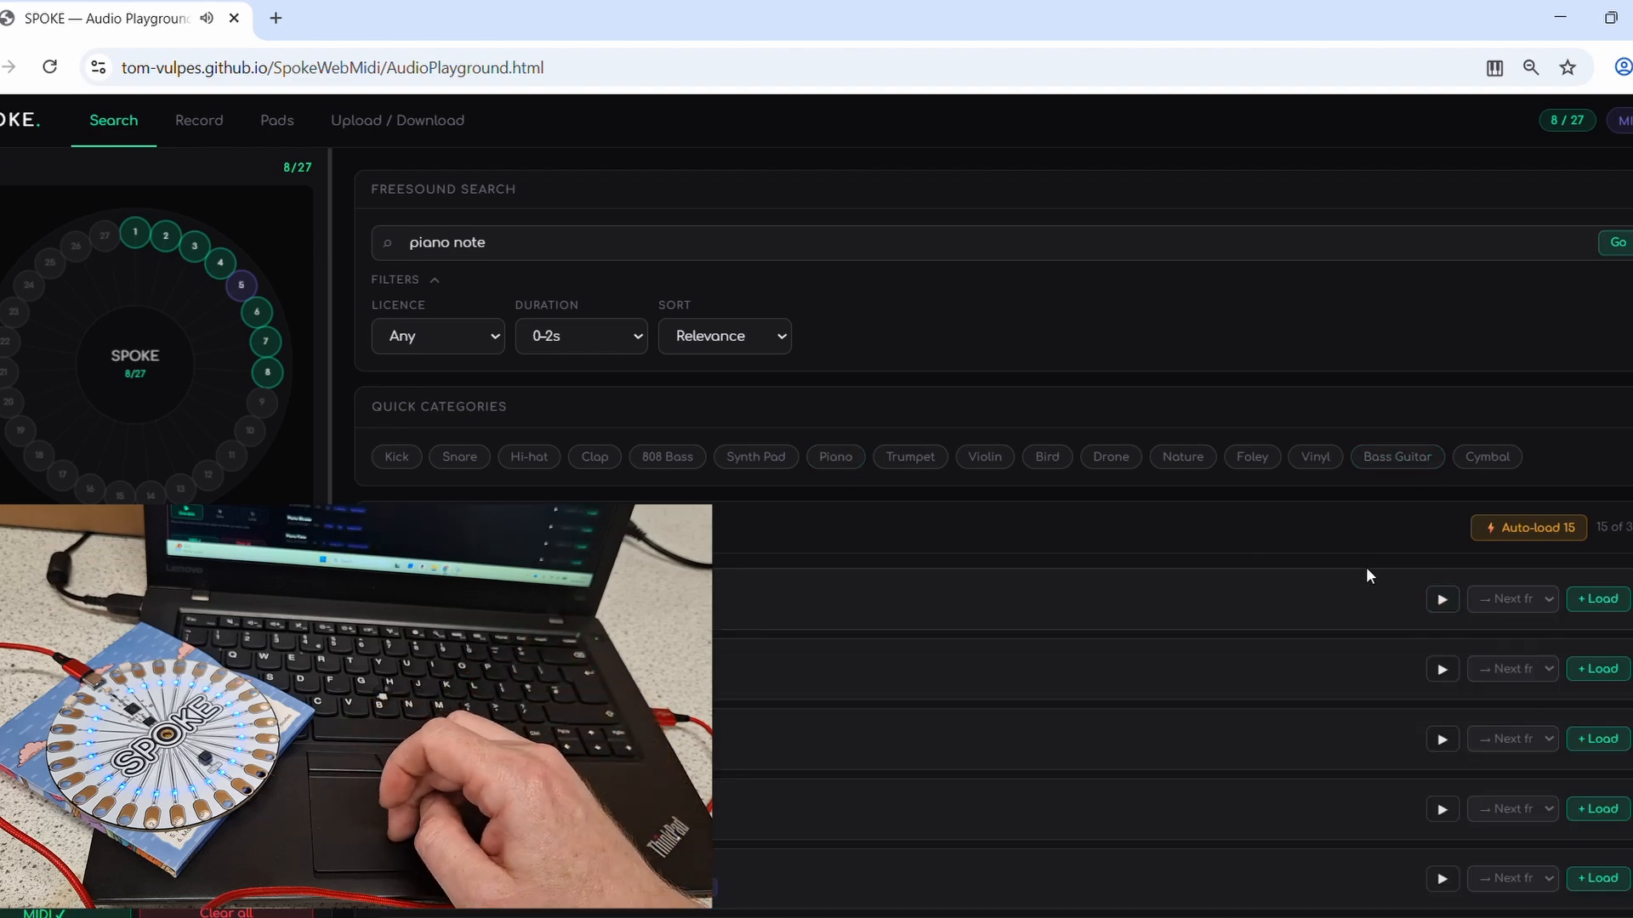
Step: Auto-load the 15 piano note results onto the free pads and dismiss the load alerts
left_click(1540, 531)
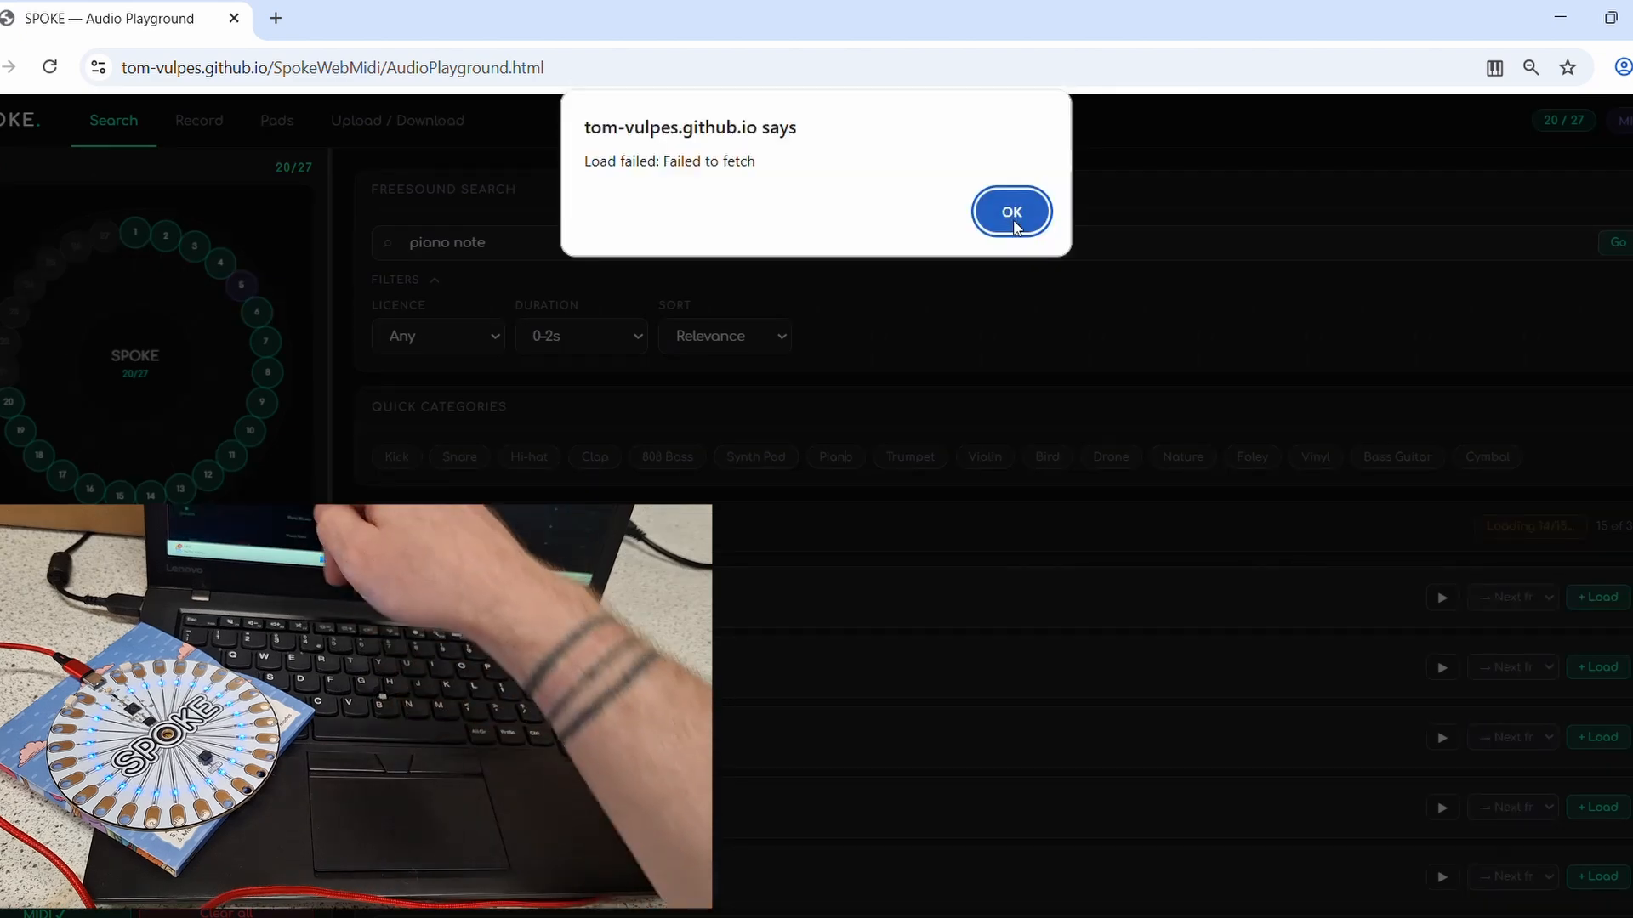
left_click(1015, 226)
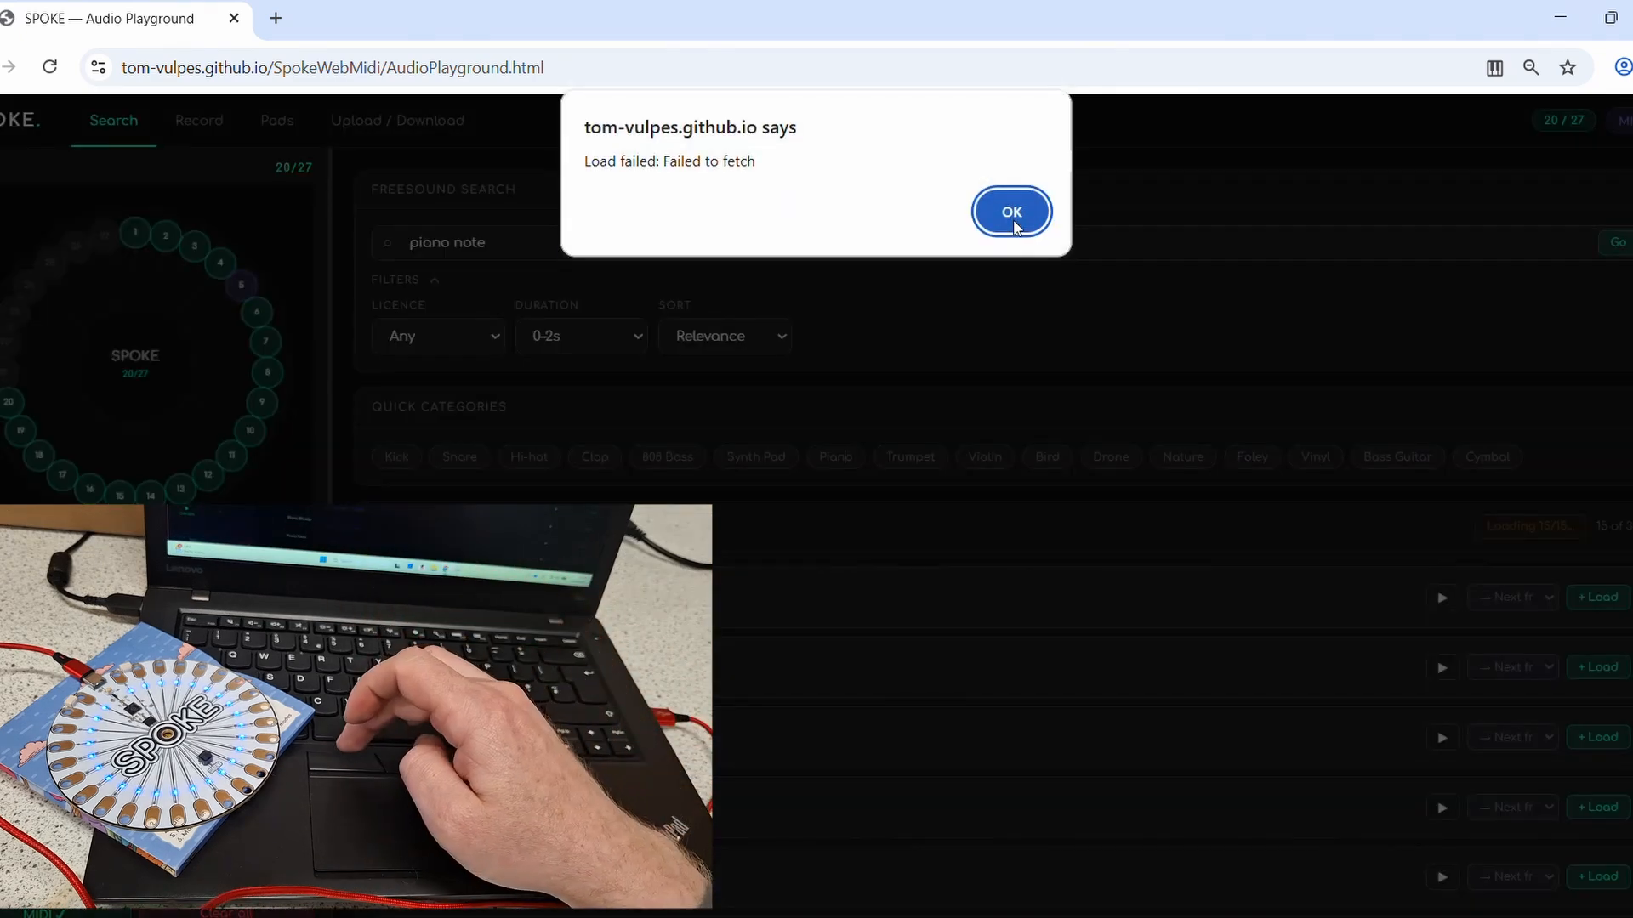
left_click(1013, 200)
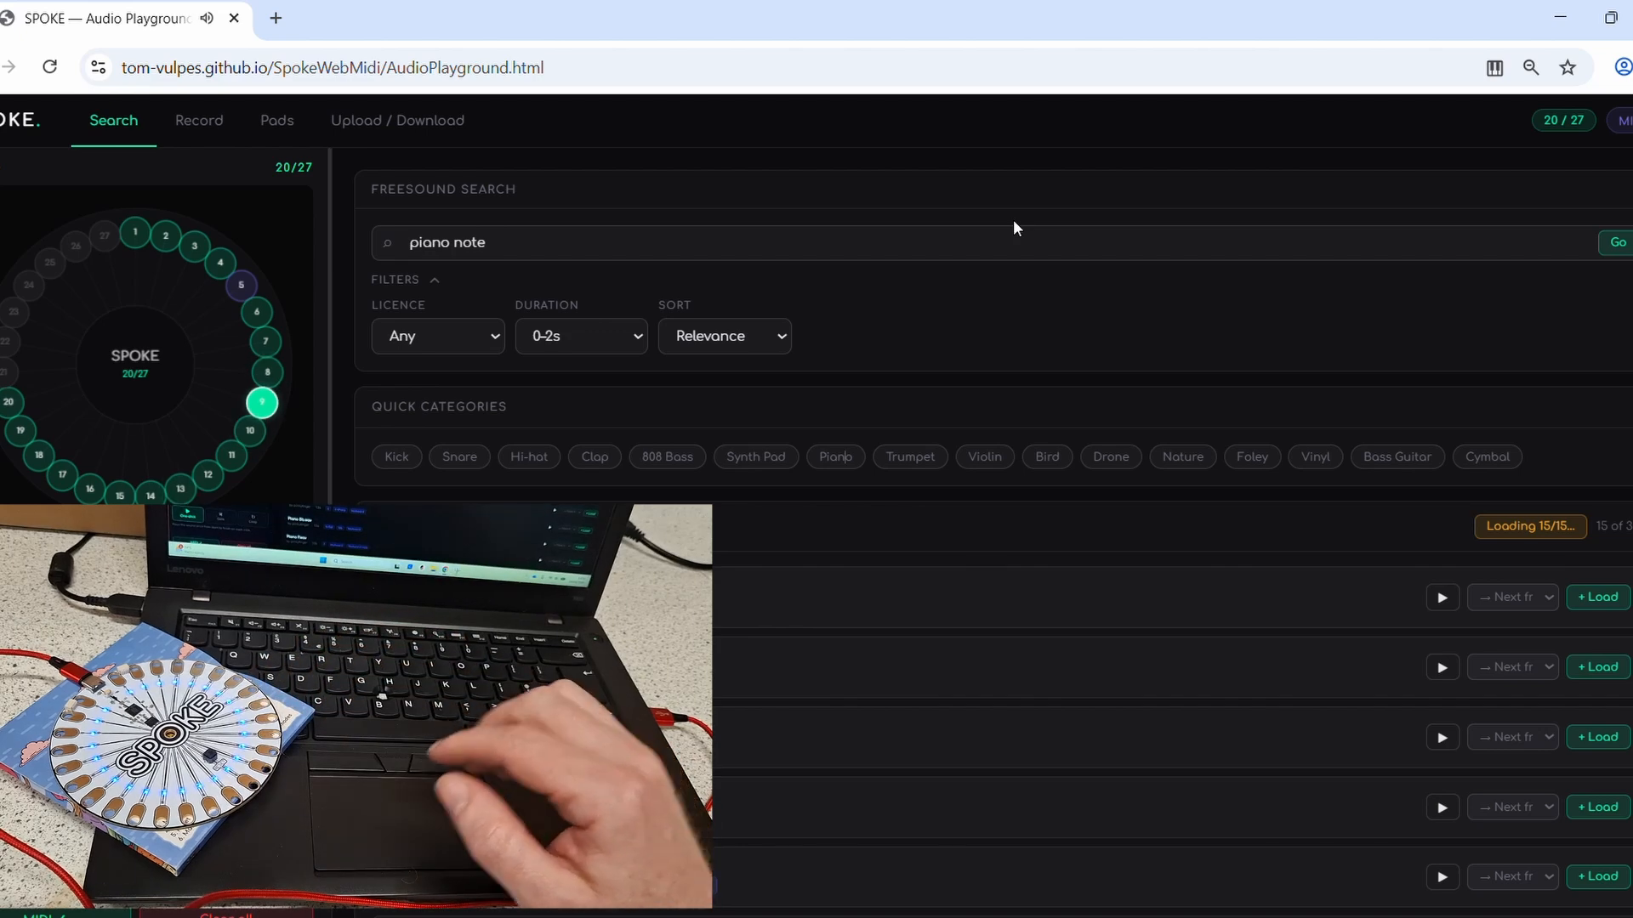
Step: Download all loaded sounds as a ZIP pack, and reload the Audio Playground and go past its welcome screen
left_click(399, 129)
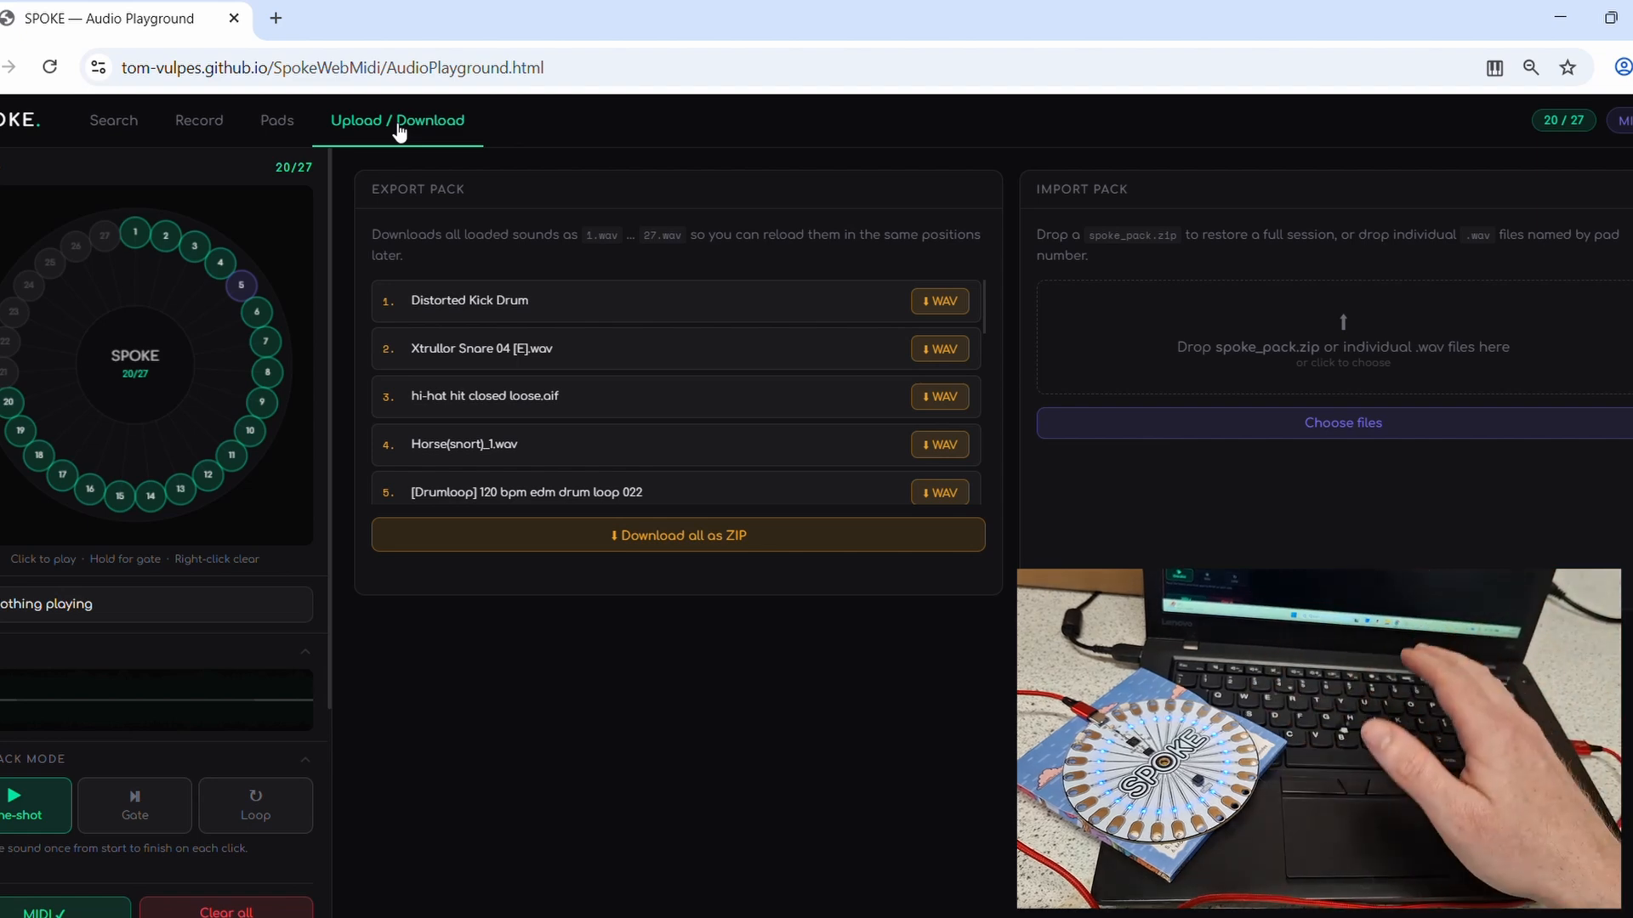
left_click(667, 544)
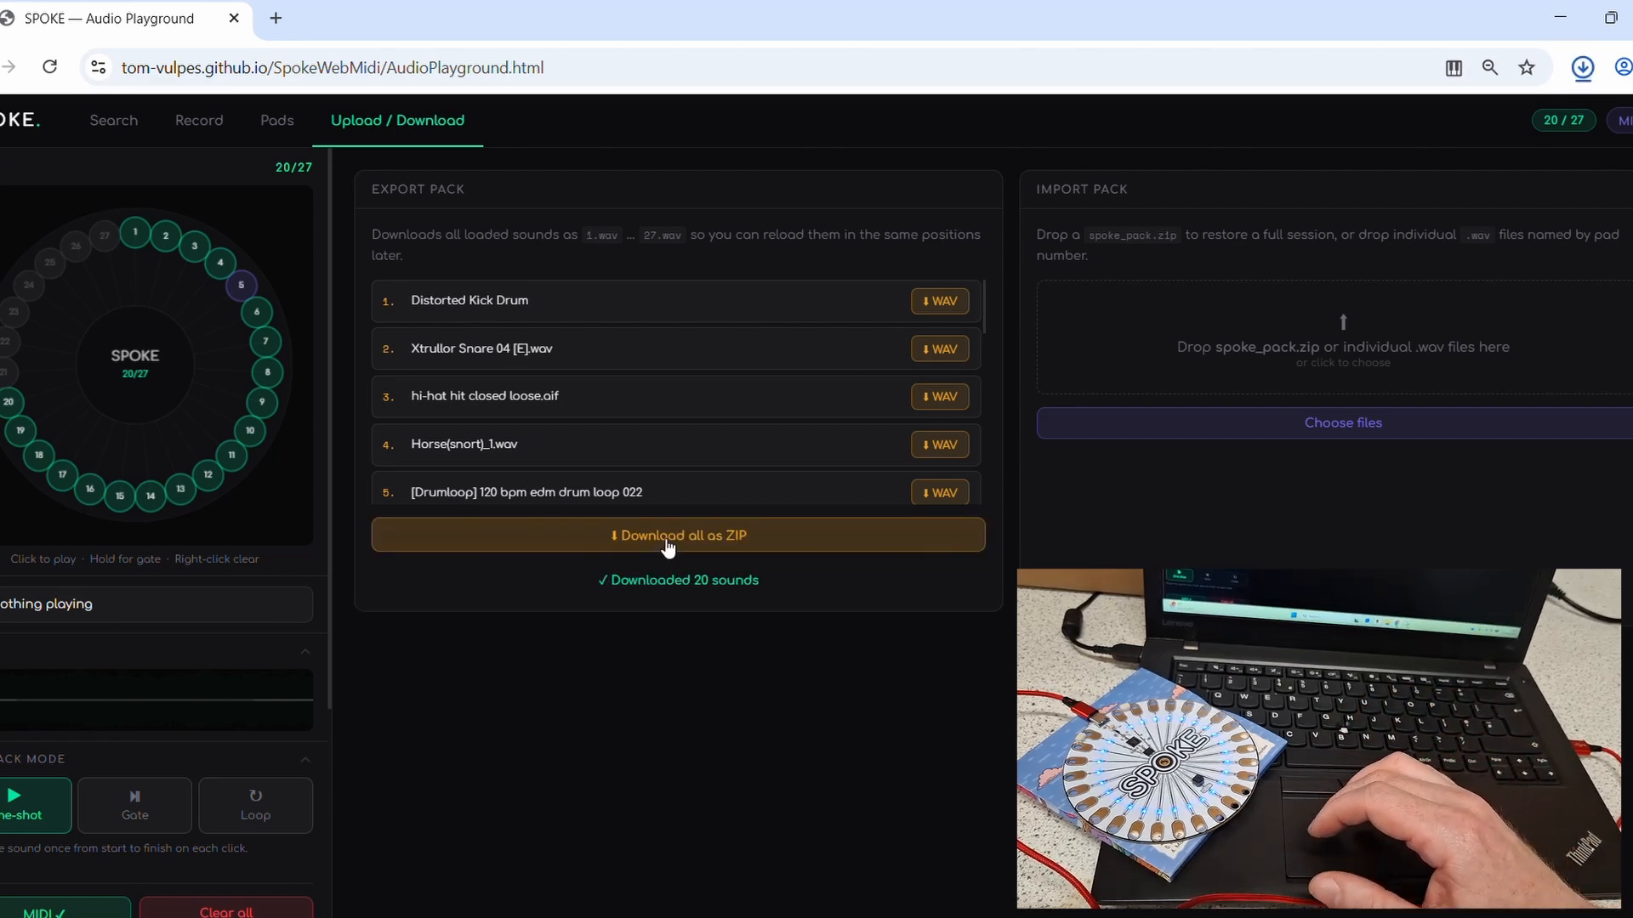
left_click(49, 66)
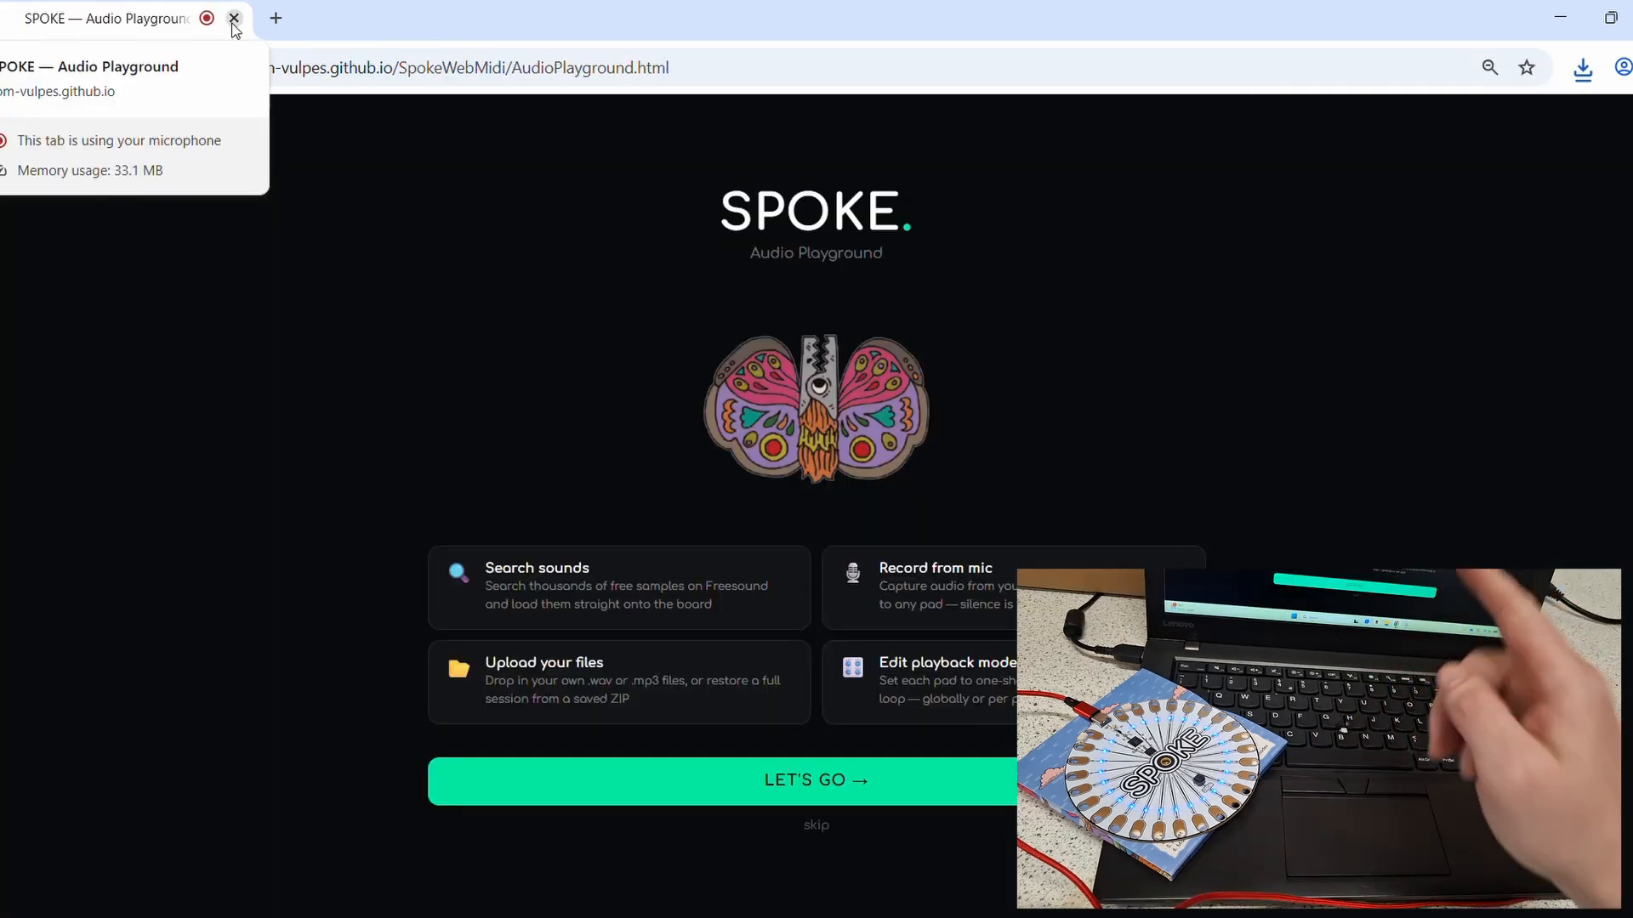
left_click(825, 781)
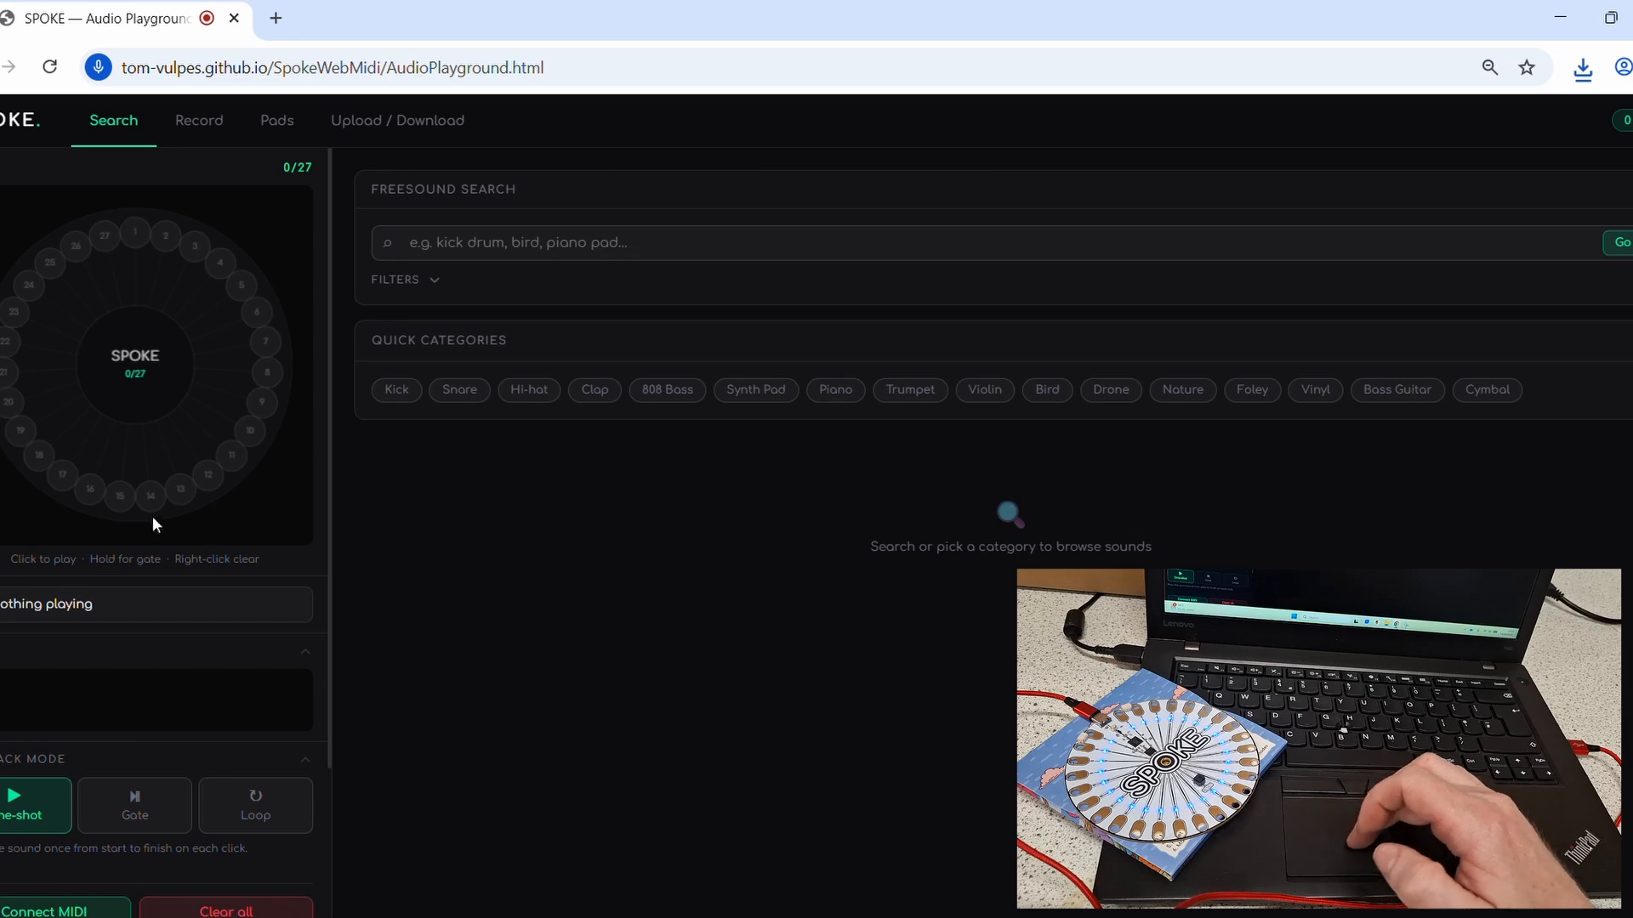
Step: Import the spoke_pack ZIP from the Downloads folder to restore the saved sounds to their pads
left_click(420, 124)
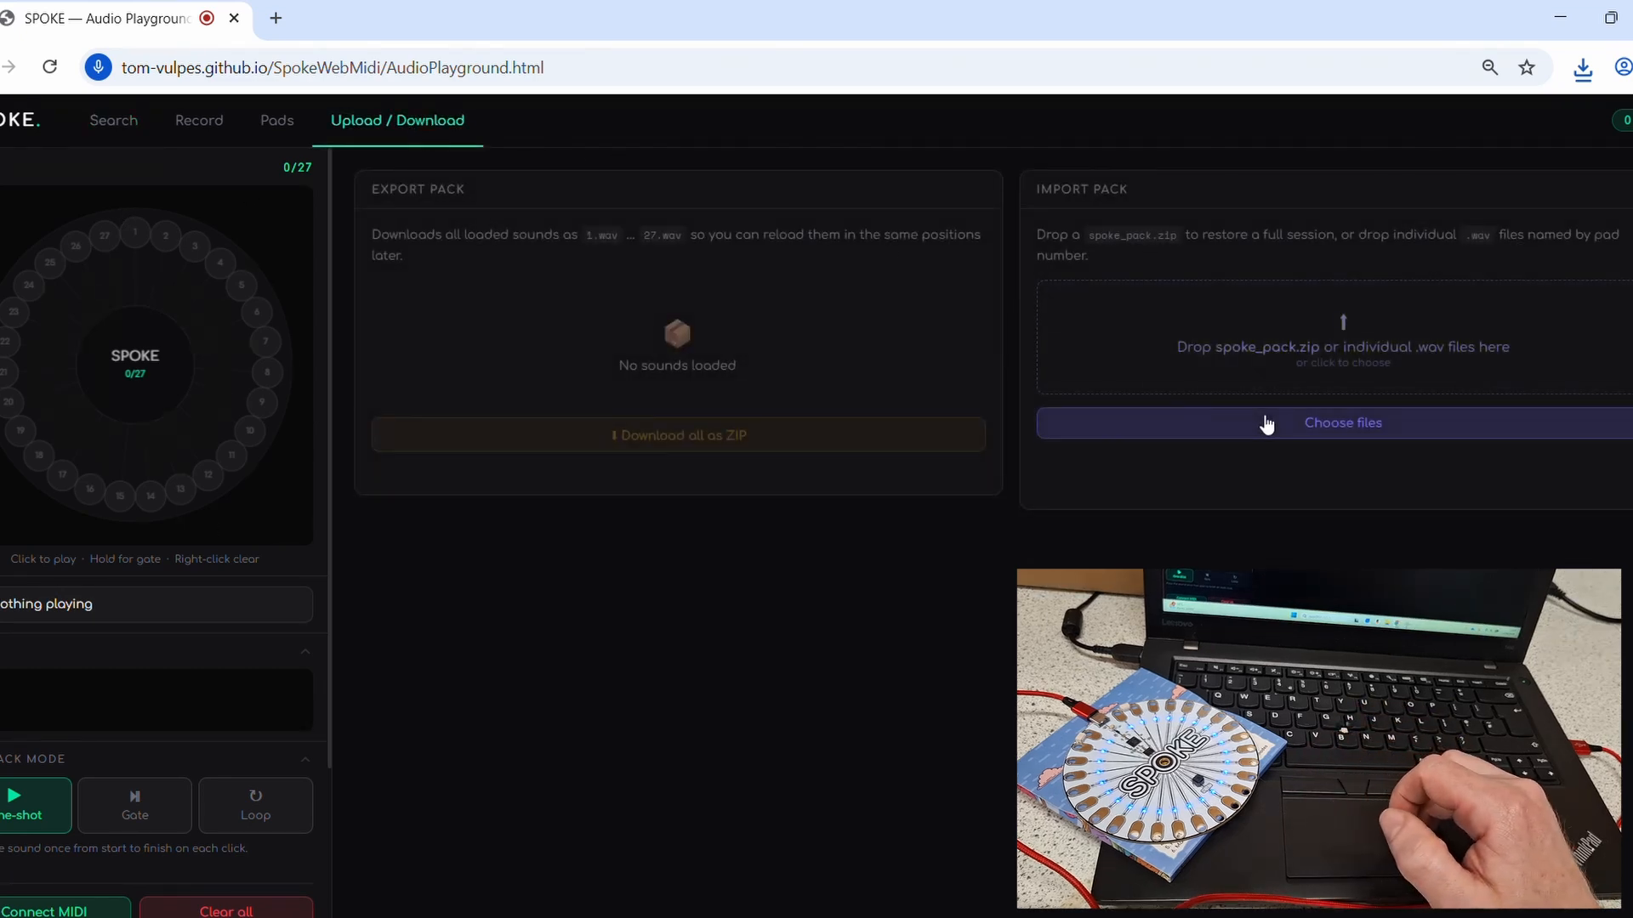
left_click(1264, 422)
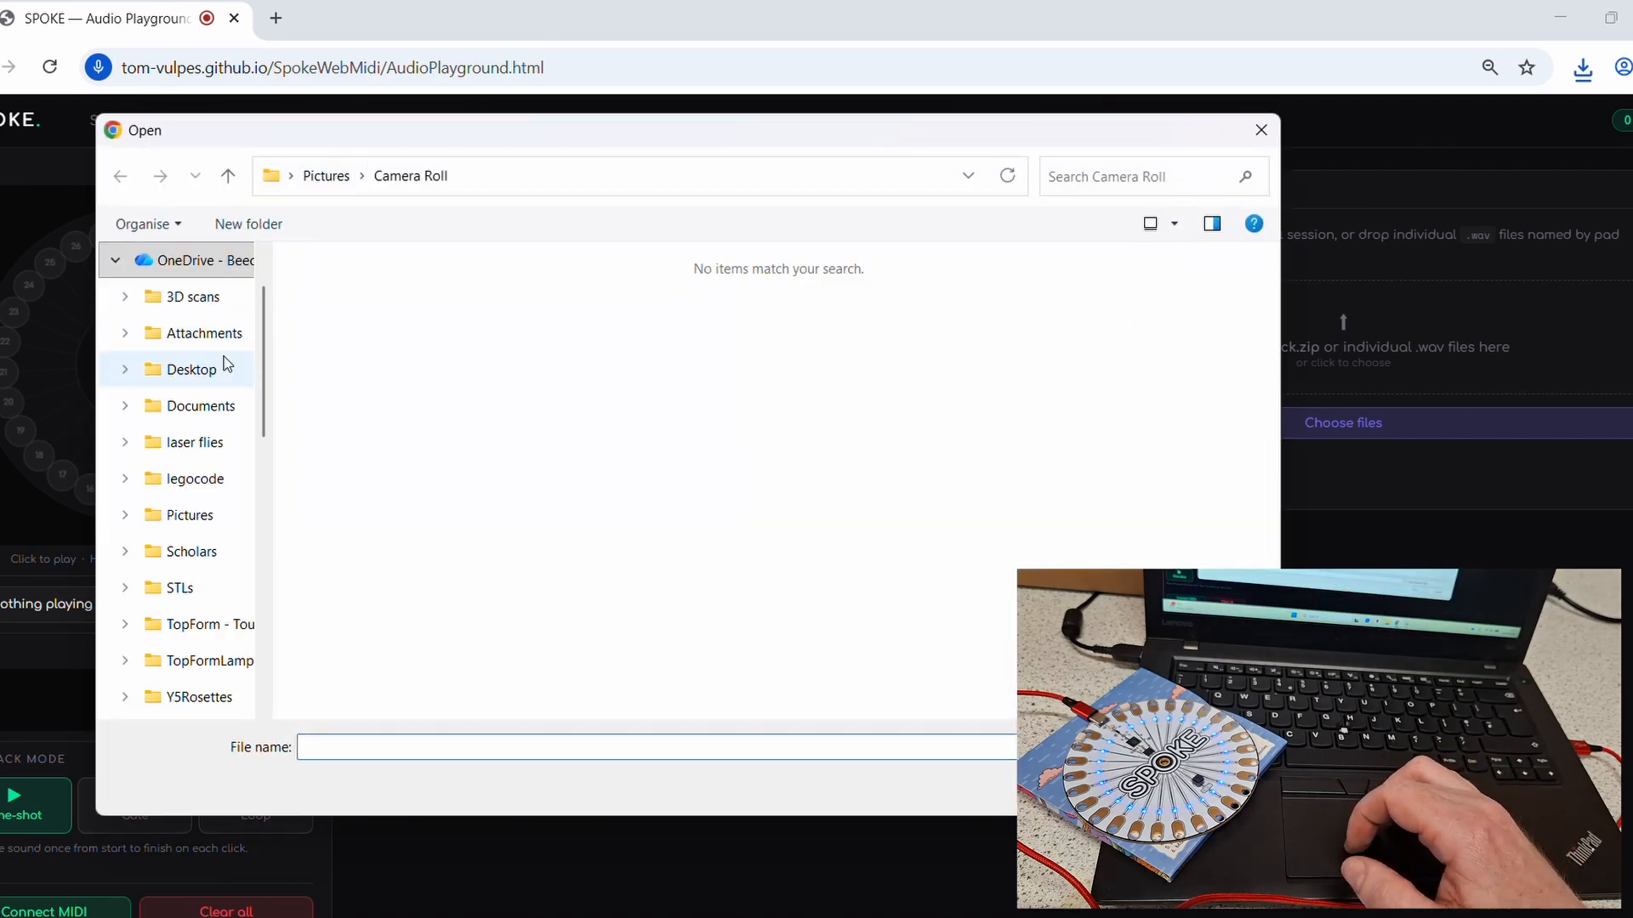
scroll(221, 442, "down", 10)
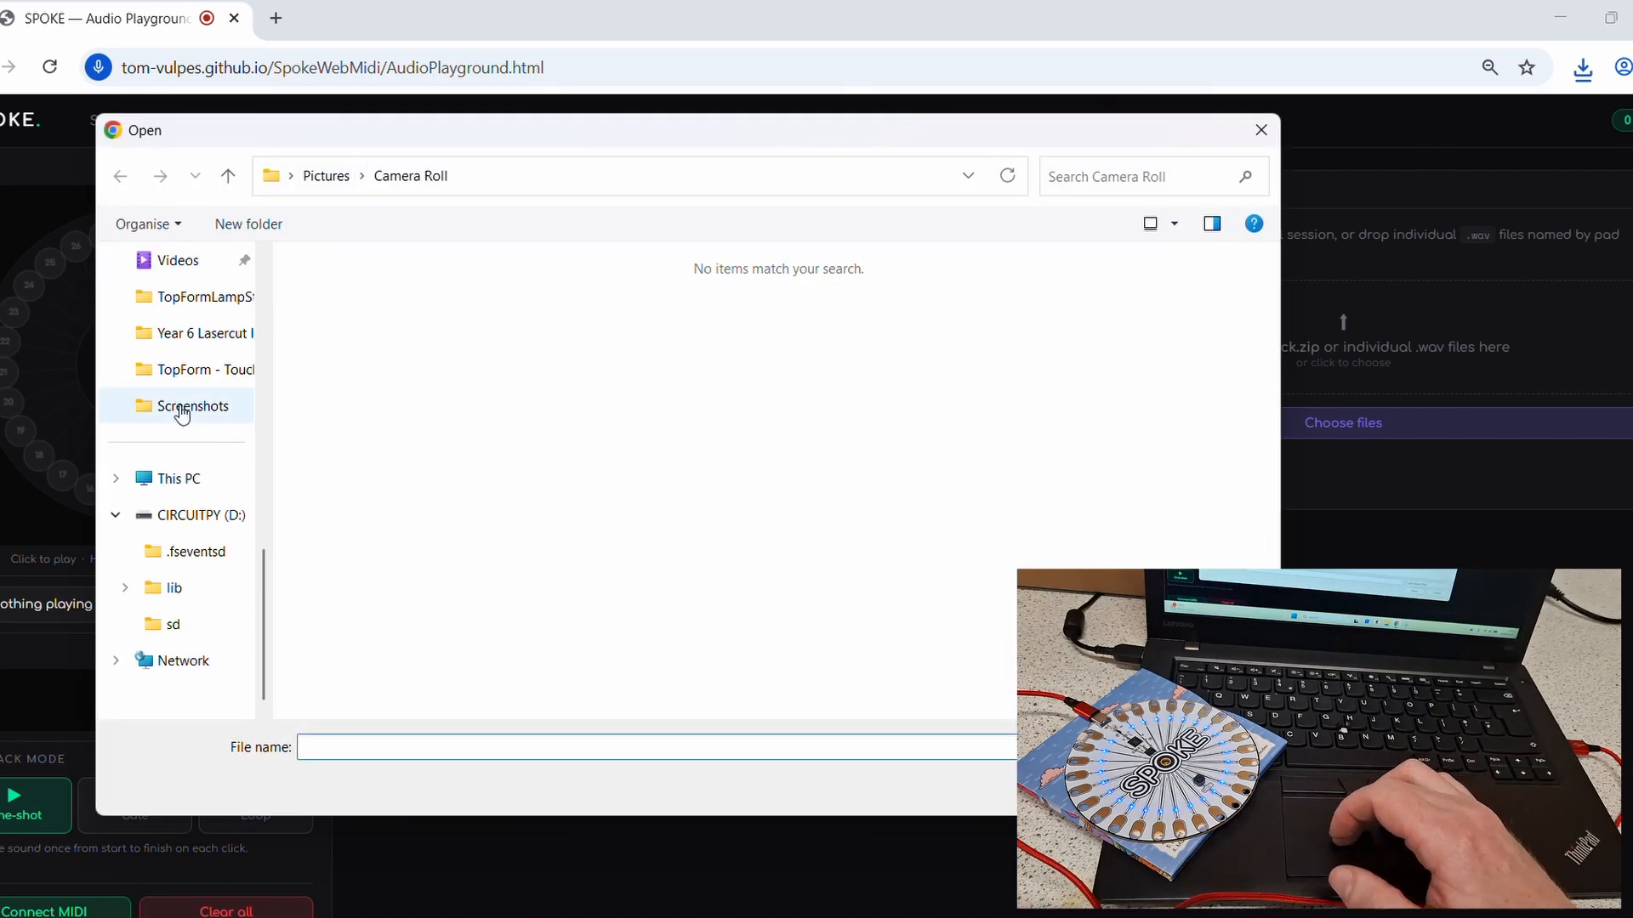
scroll(182, 412, "up", 10)
scroll(182, 413, "down", 3)
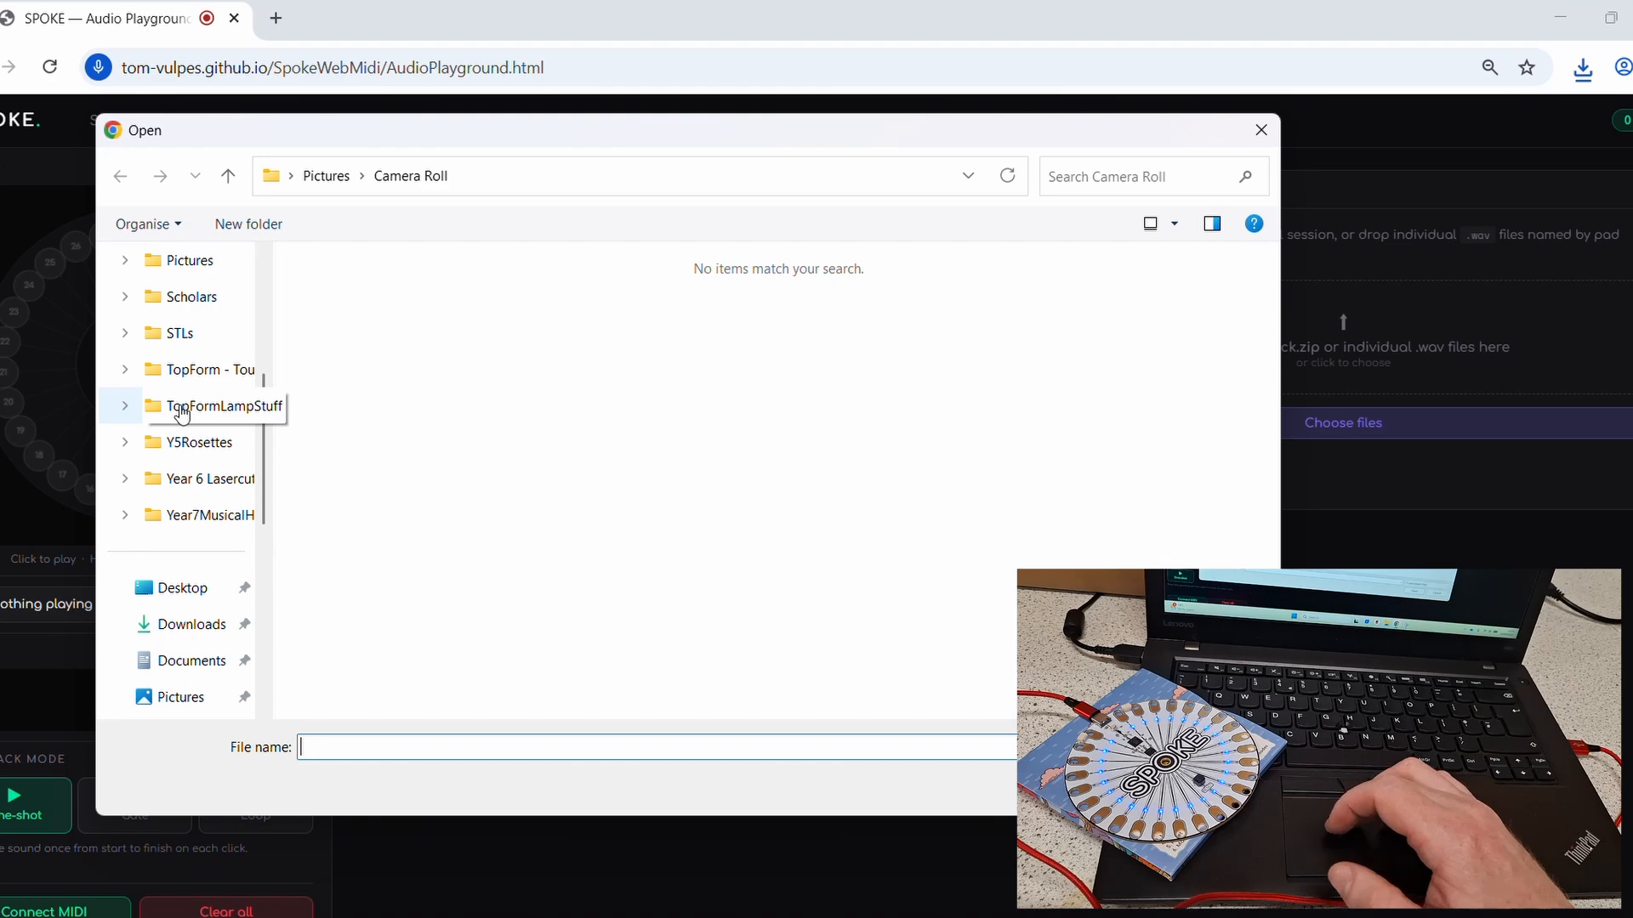
left_click(204, 622)
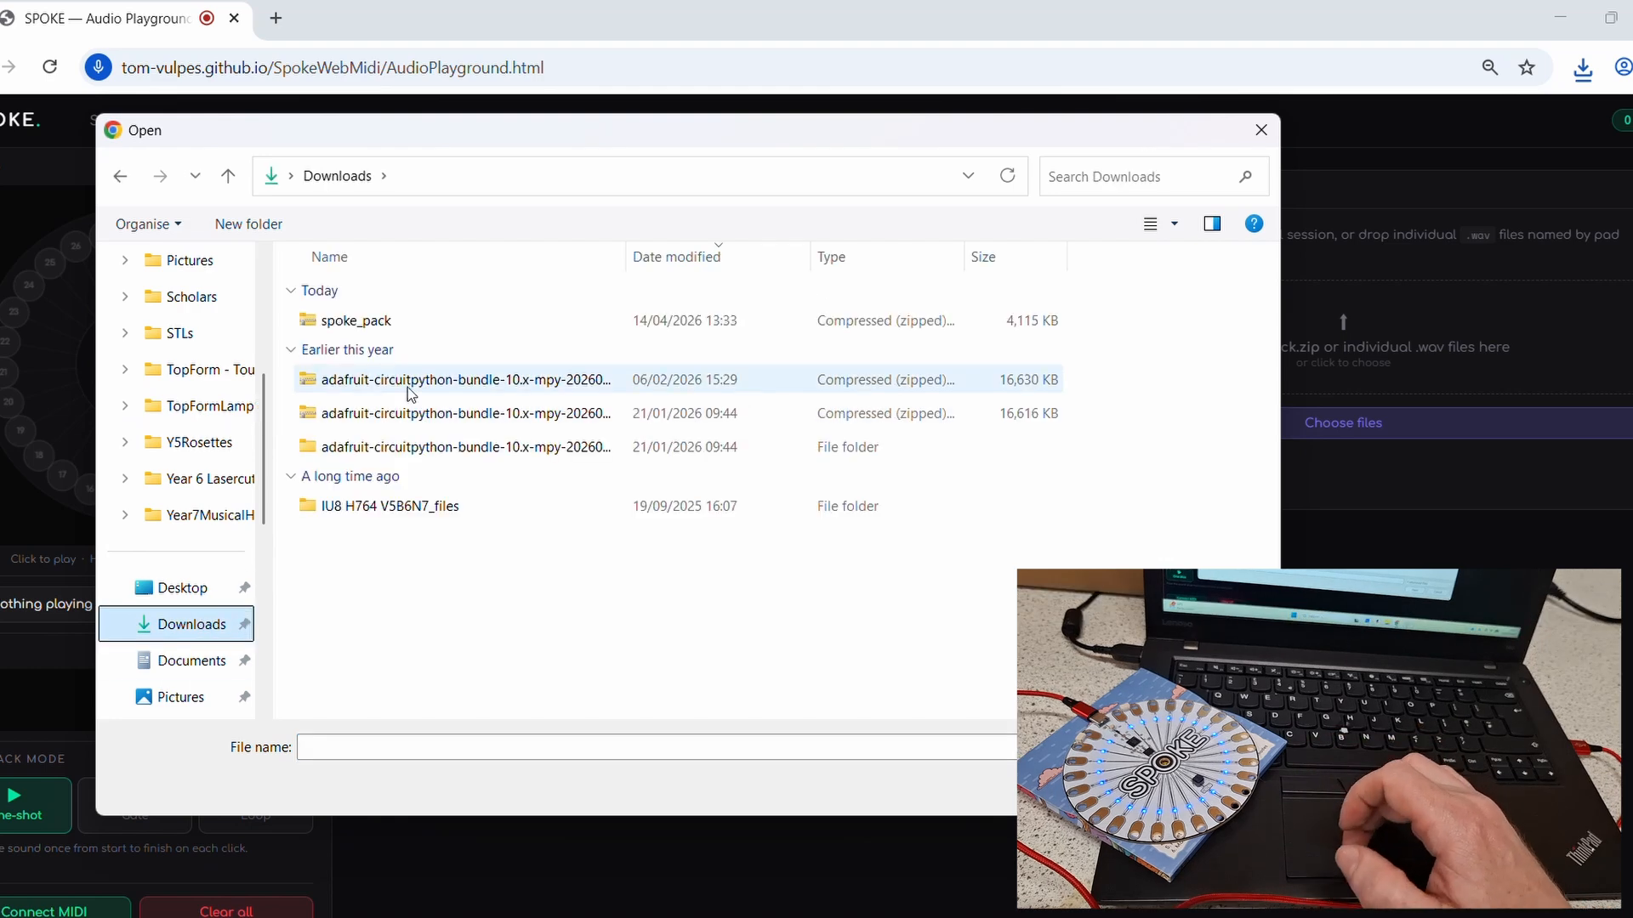
double_click(357, 324)
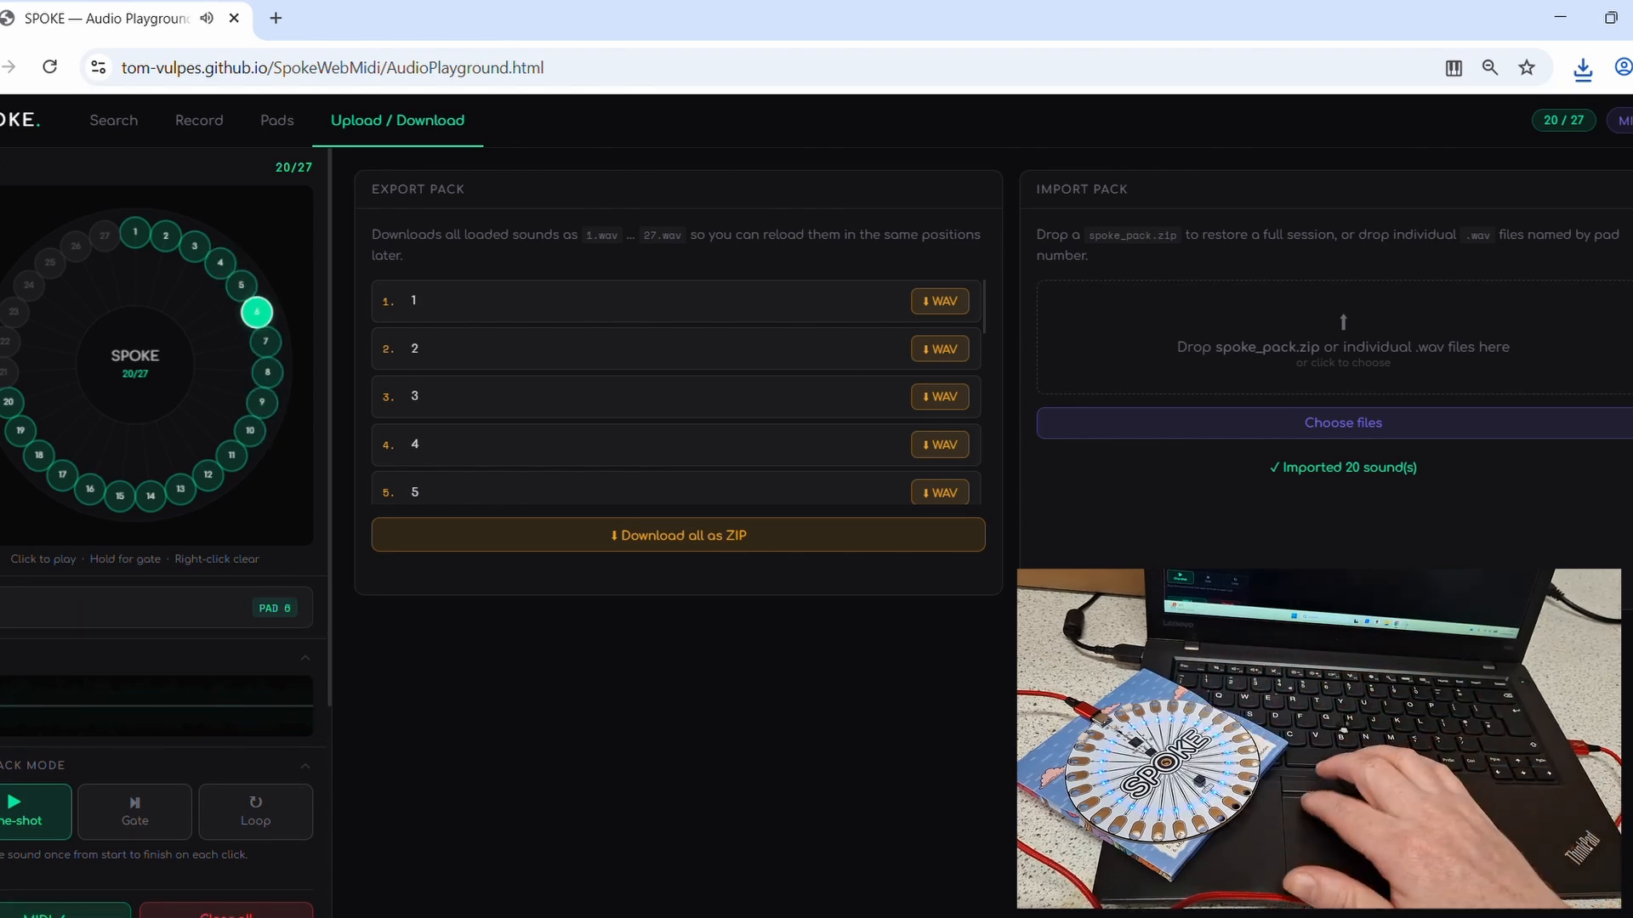
Step: Search Freesound for "rocket", then preview the first result, "AERORckt_Rocket launch 3", and load it onto the next free pad
left_click(112, 139)
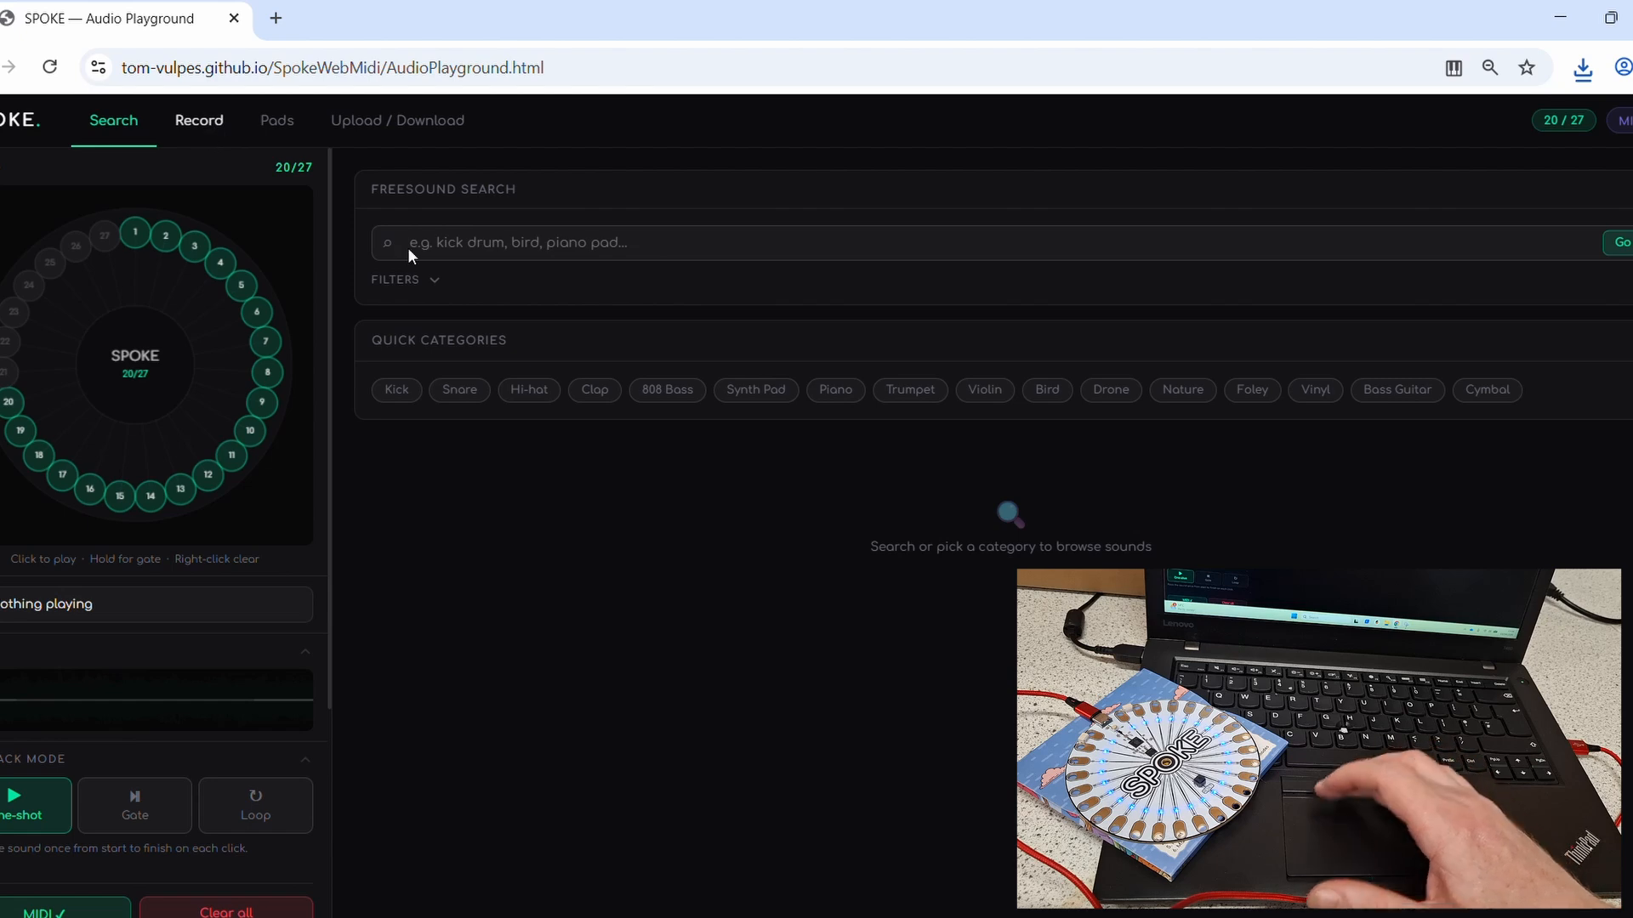
left_click(654, 249)
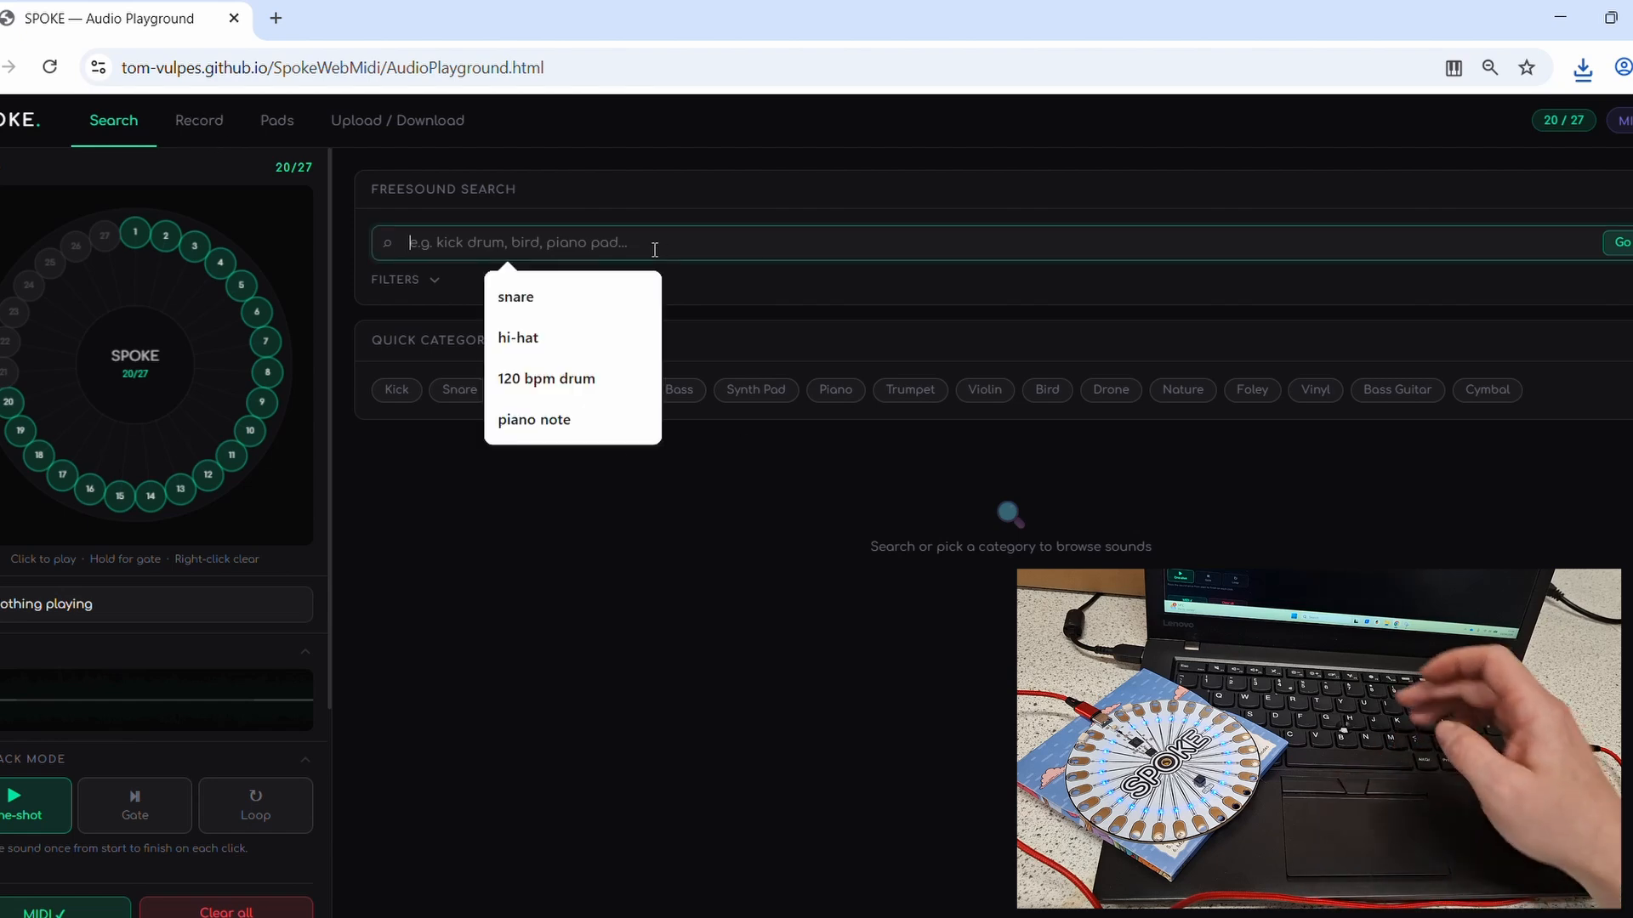
type("rocket")
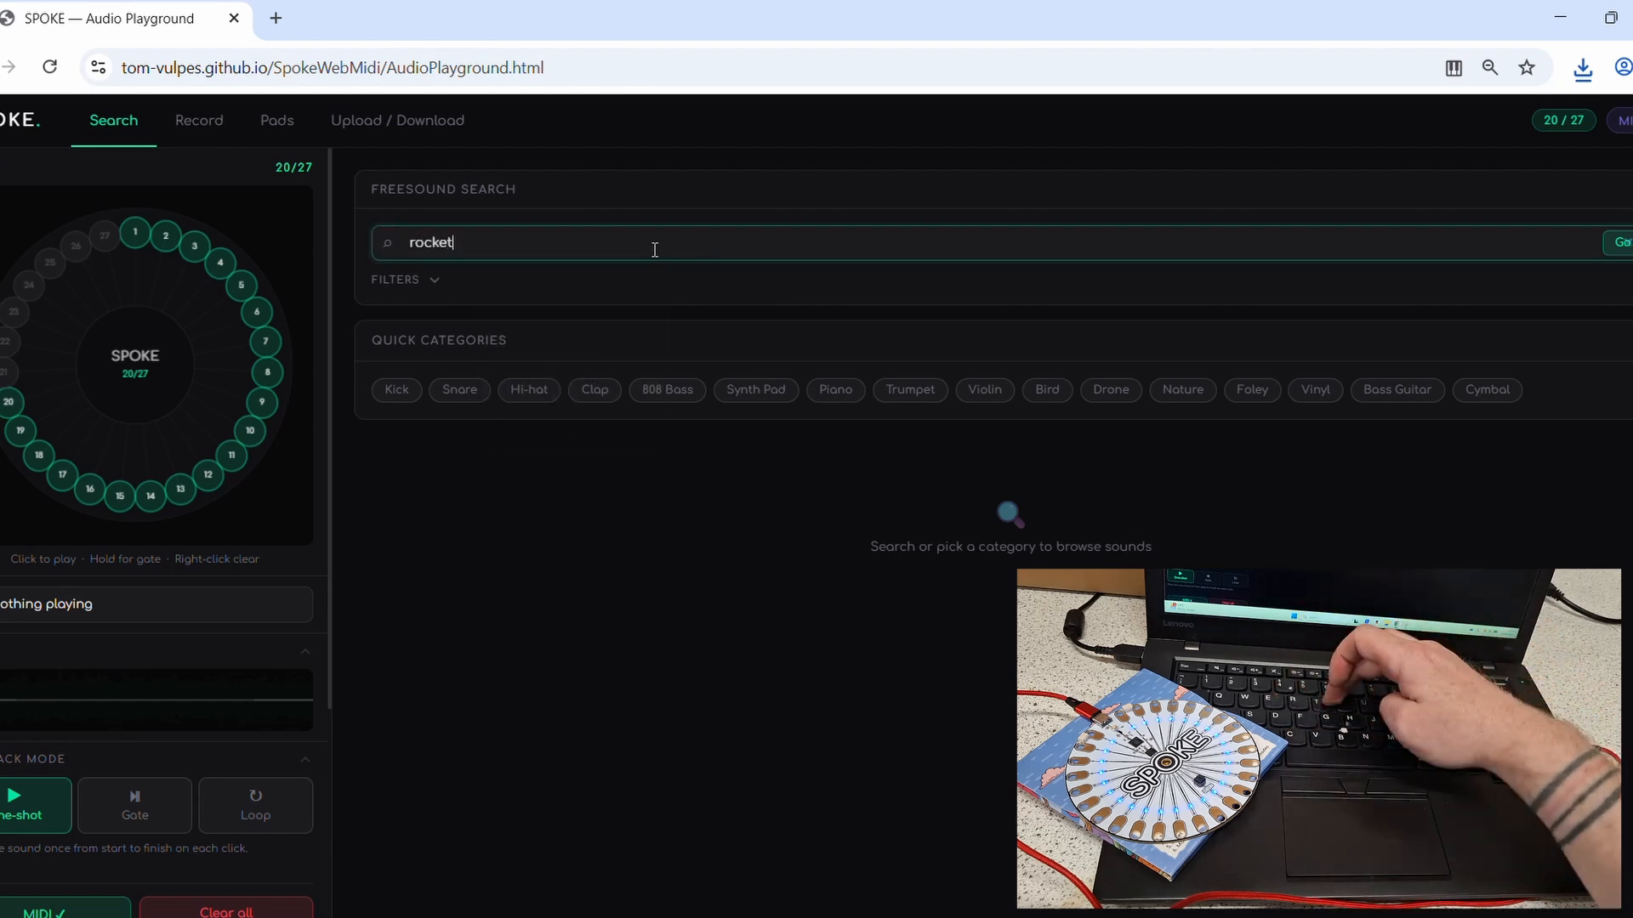
key("Return")
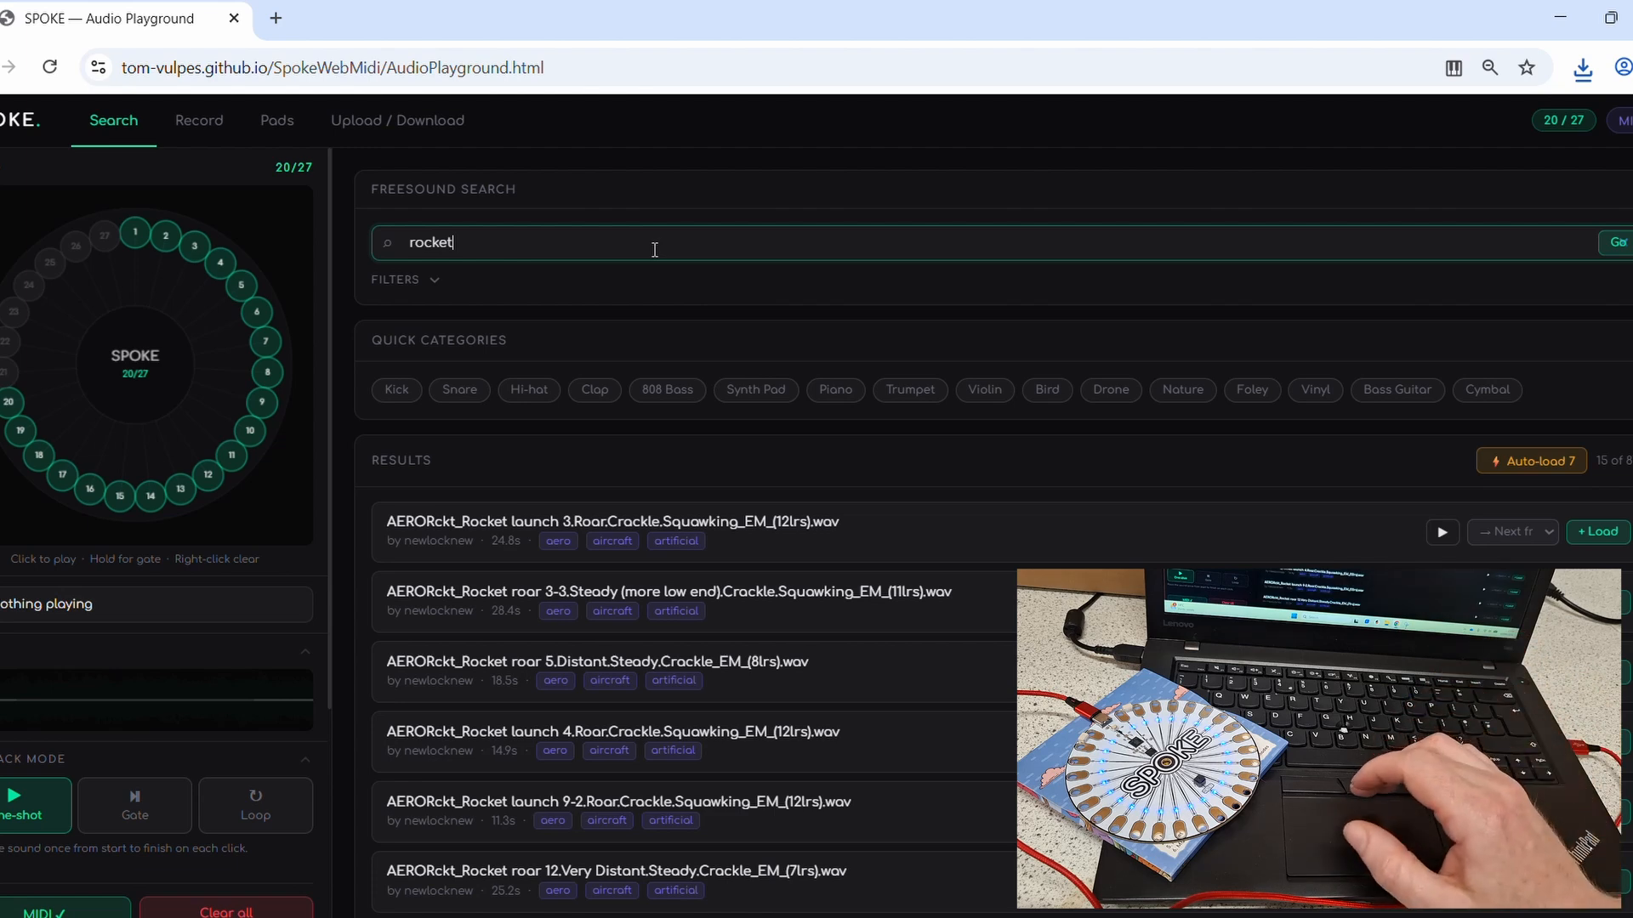
left_click(1443, 534)
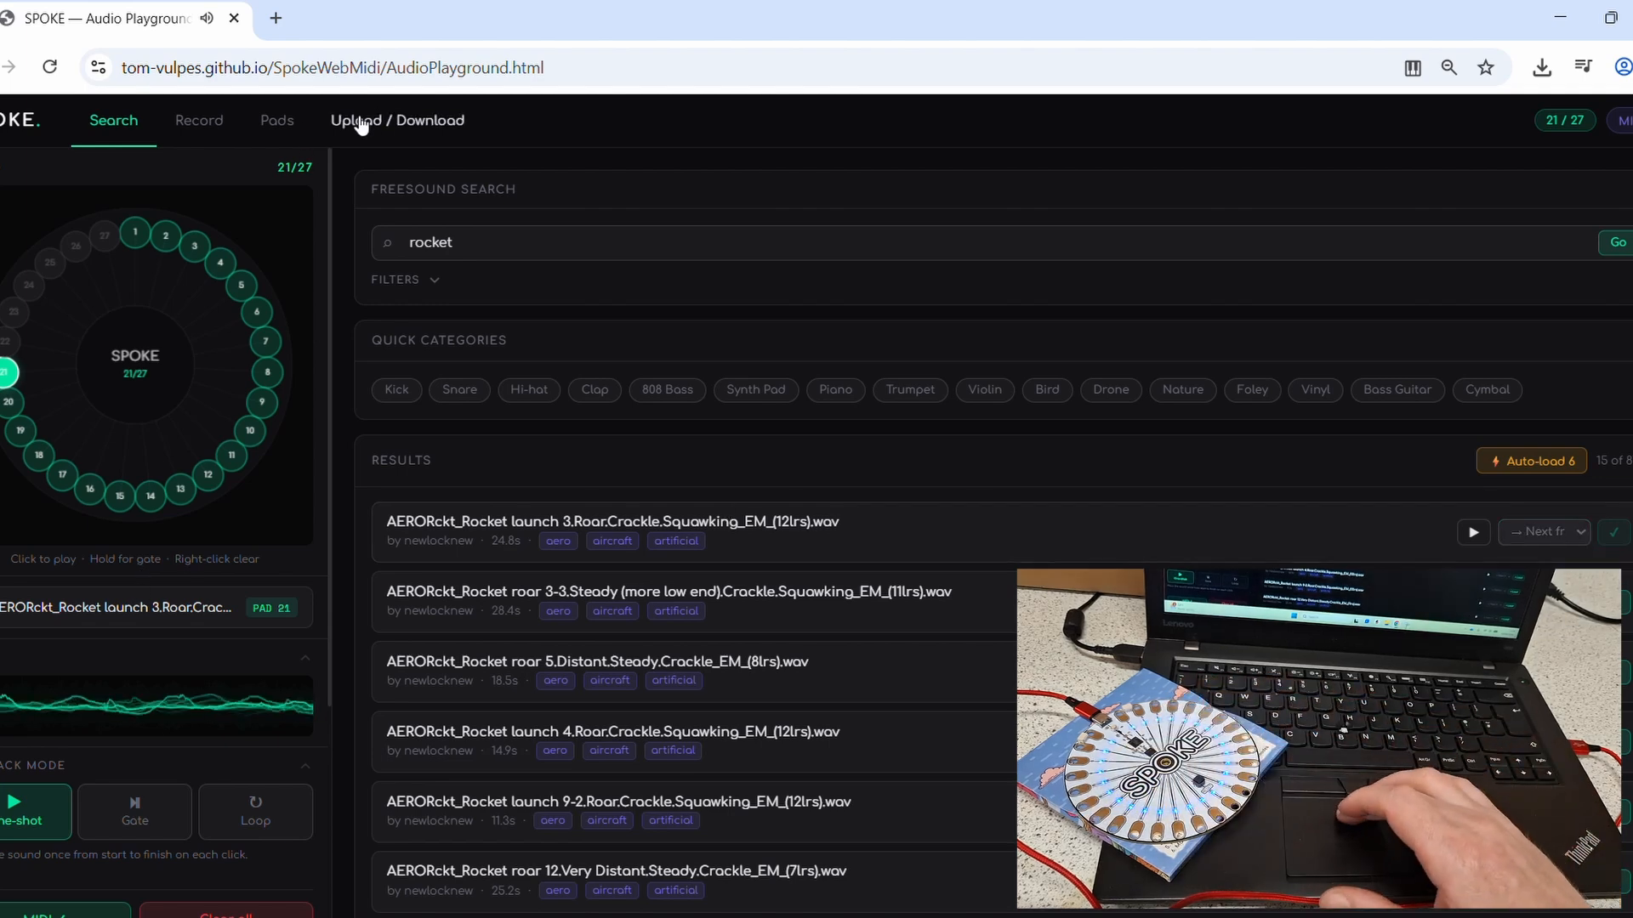
Step: Set the playback mode of pad 21, the rocket launch sound, to Gate
left_click(276, 124)
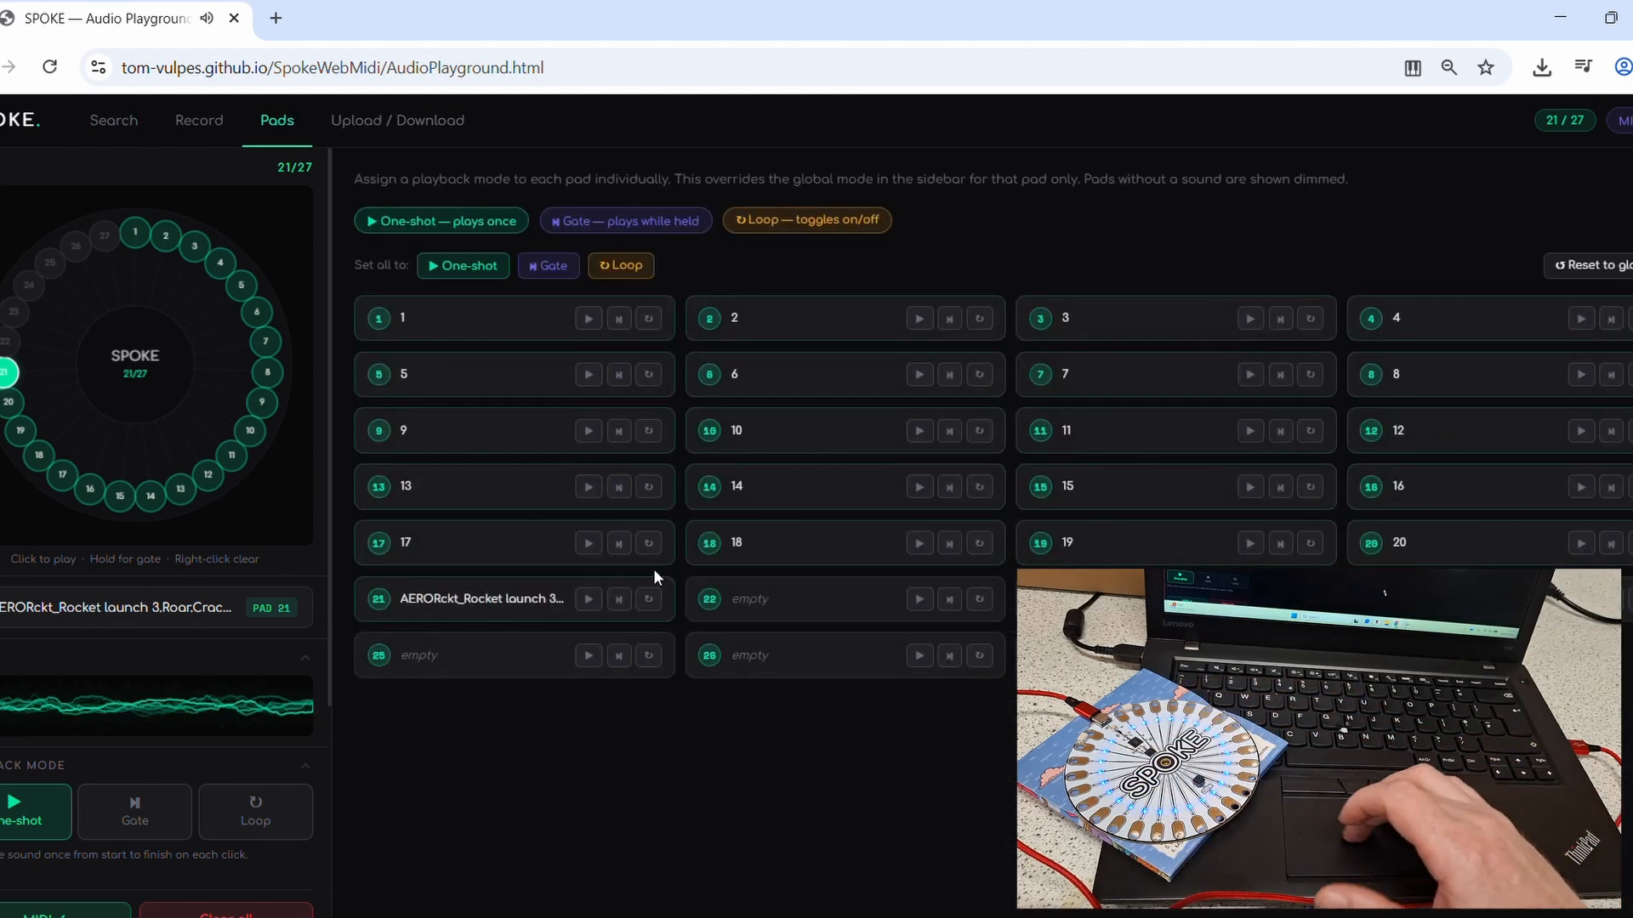
left_click(618, 599)
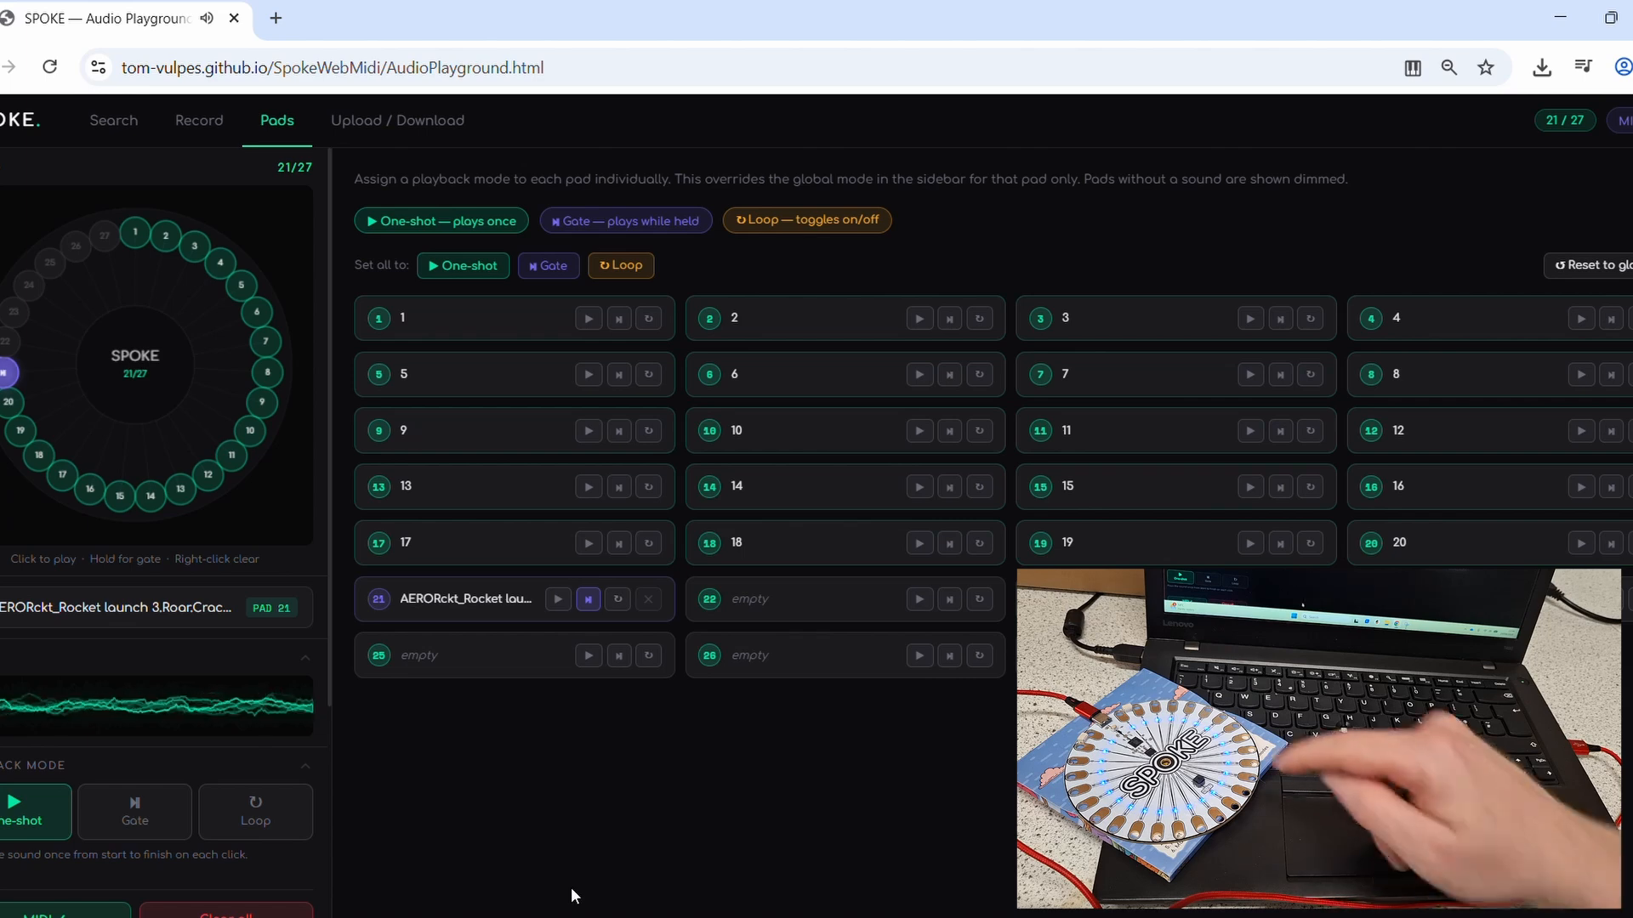